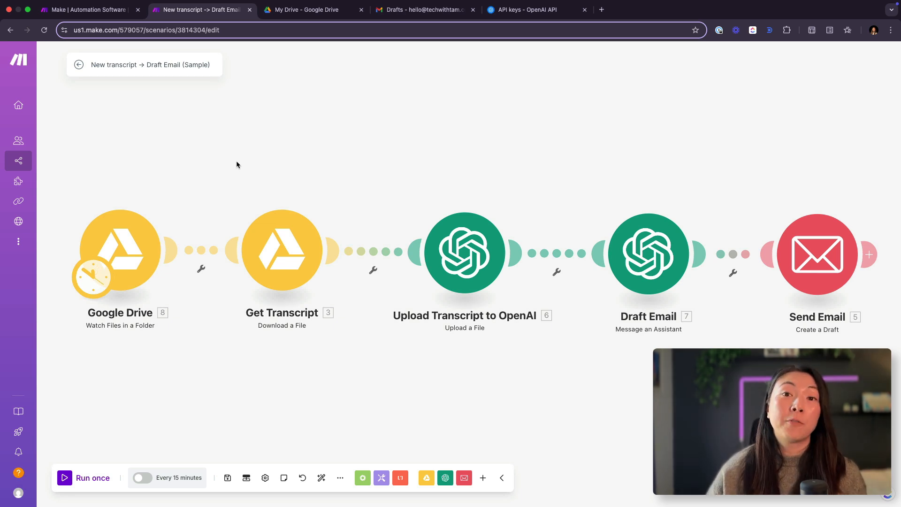
Step: Run the sample "New transcript -> Draft Email" scenario once
left_click(93, 10)
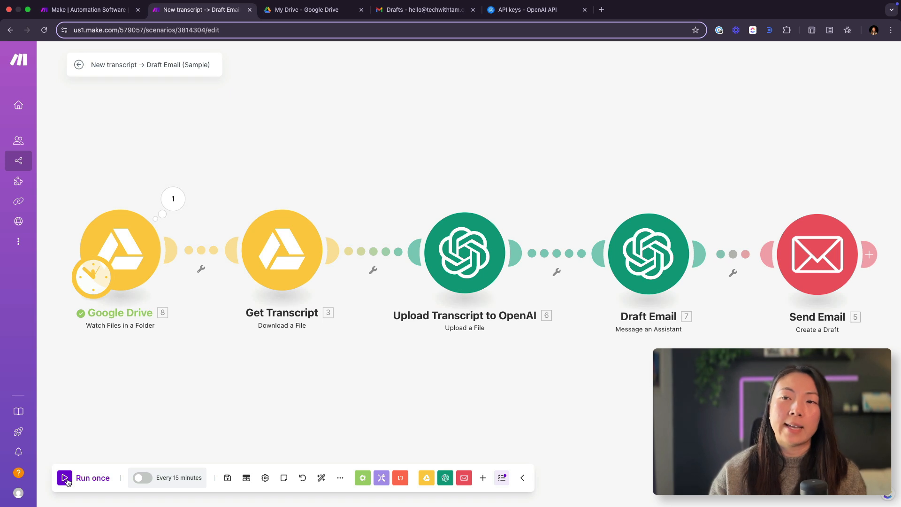
left_click(65, 478)
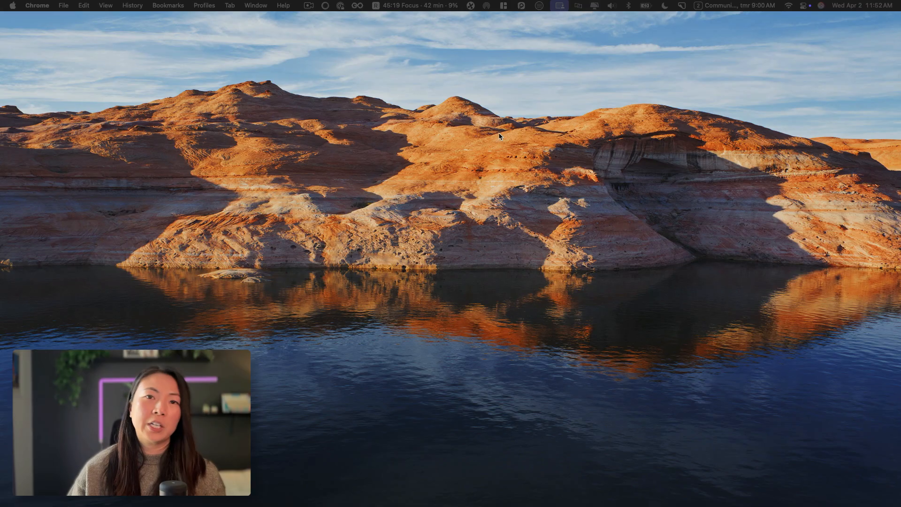
Step: Switch to Gmail and review the recap bullets and next steps in the "Discovery Call Next Steps" draft
key("ctrl+Right")
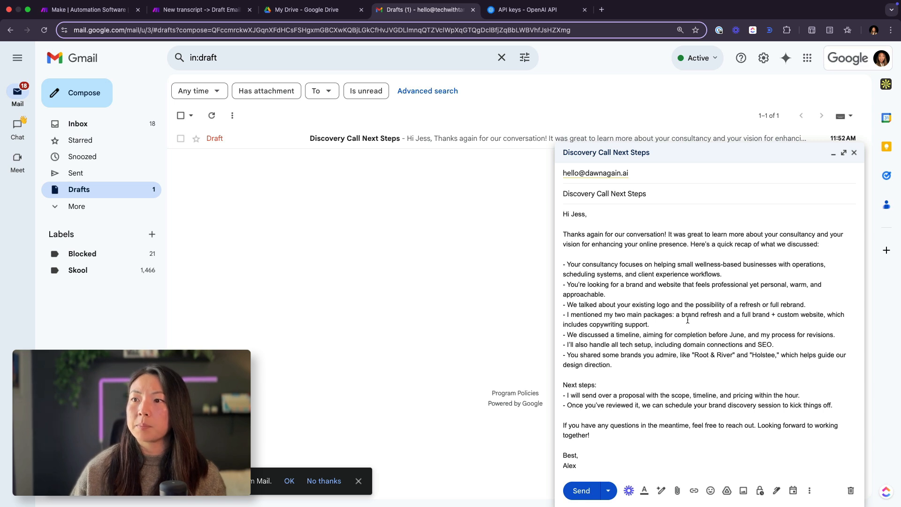
left_click_drag(614, 365, 550, 255)
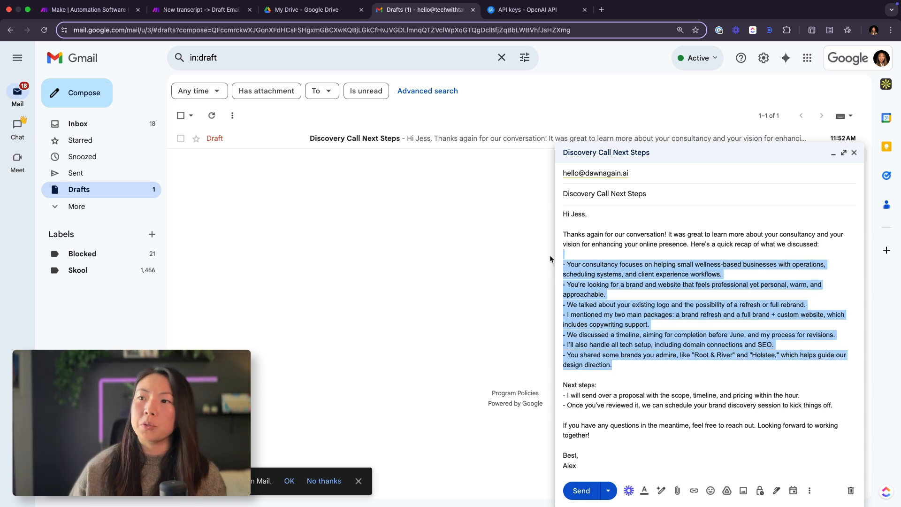
left_click(606, 382)
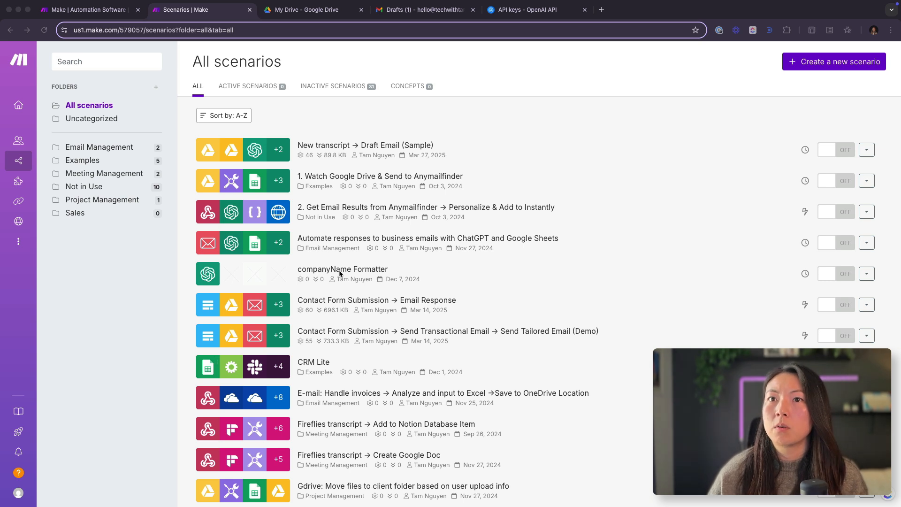
mouse_move(54, 109)
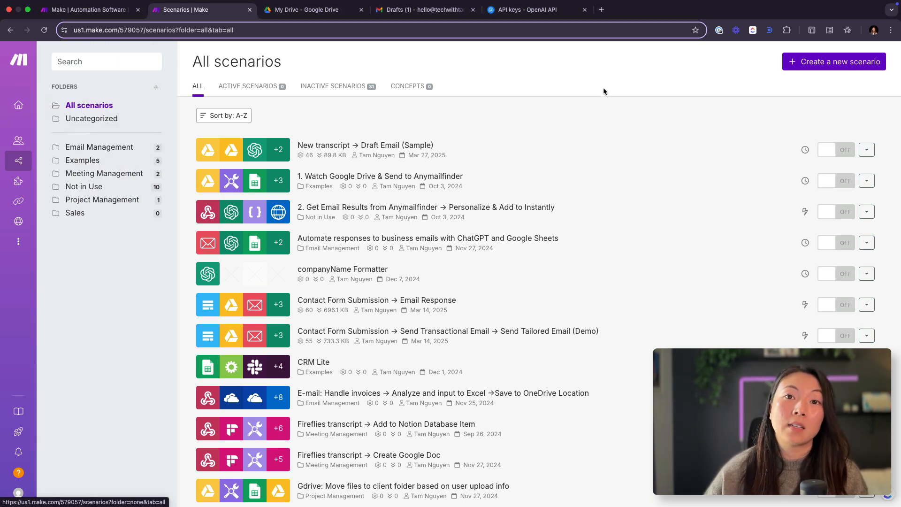
left_click(834, 63)
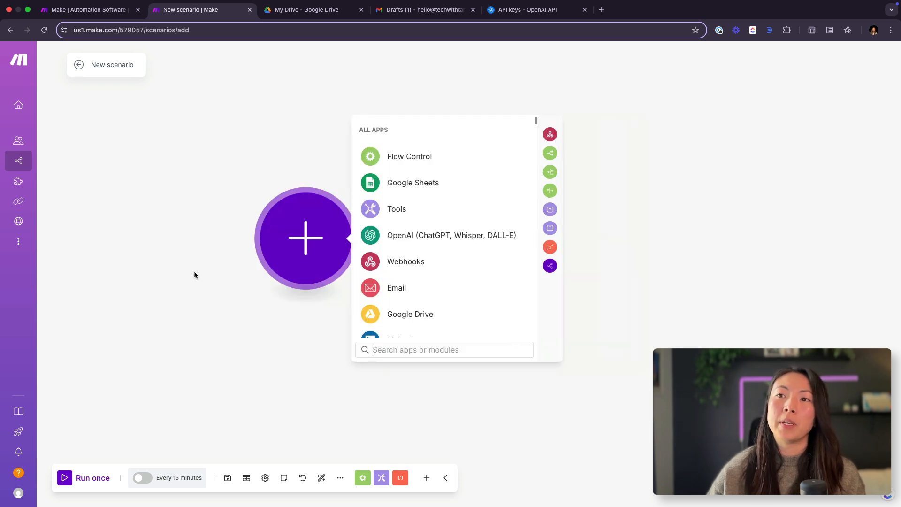
left_click_drag(194, 274, 108, 283)
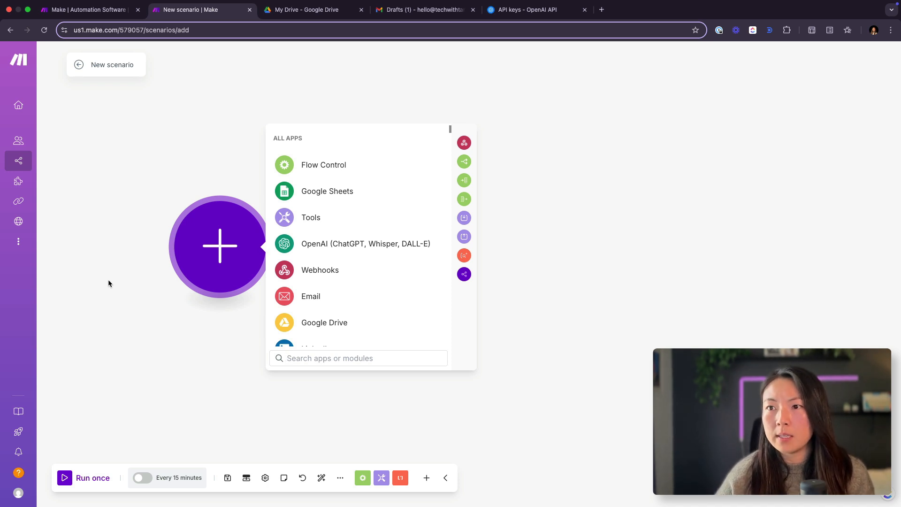
left_click(320, 330)
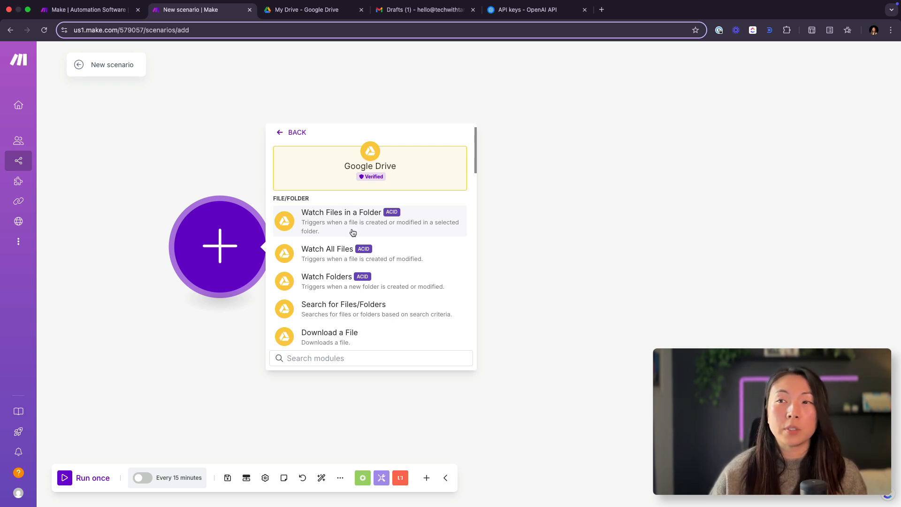
left_click(334, 234)
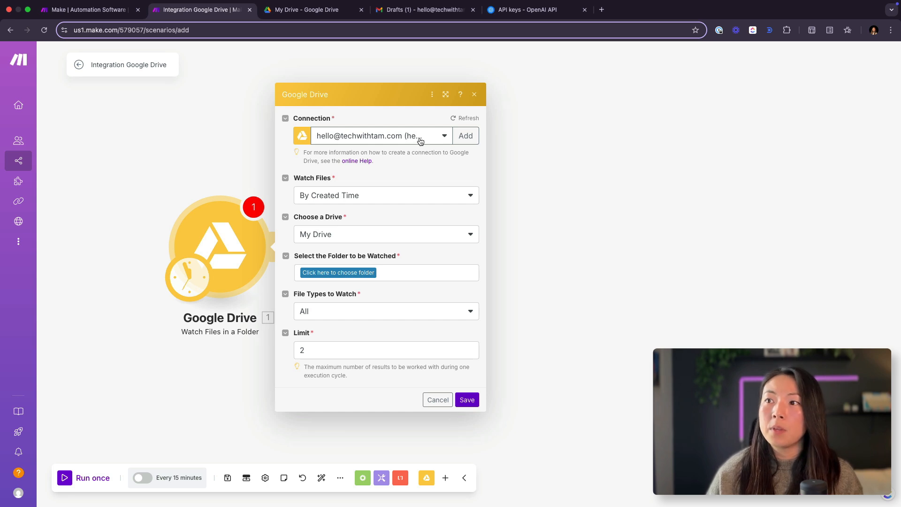
left_click(469, 137)
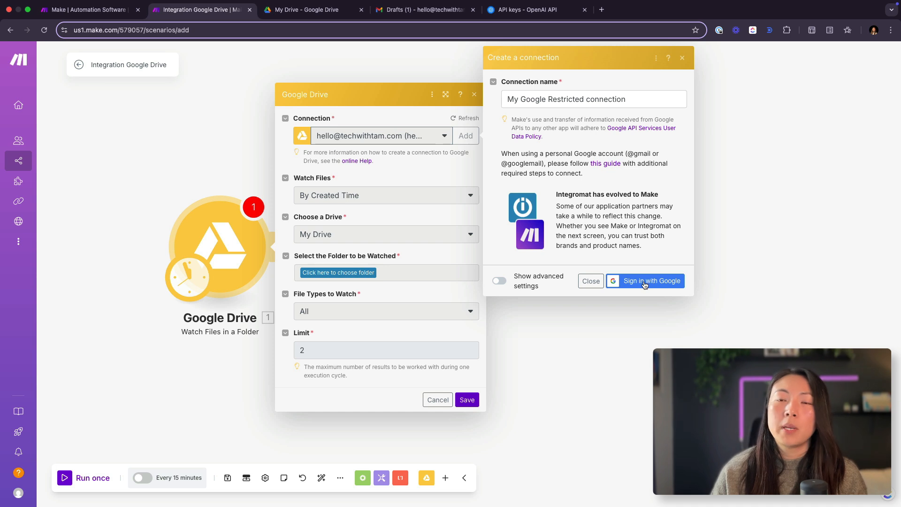
triple_click(640, 99)
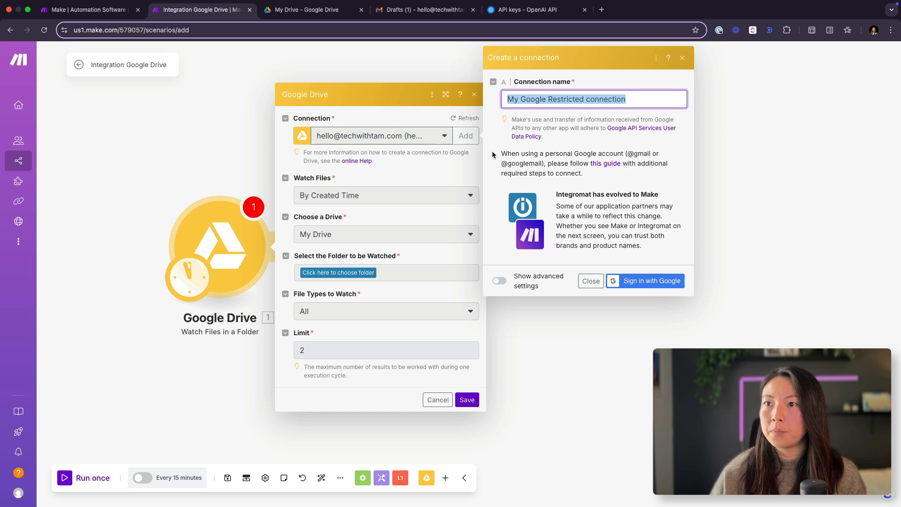
left_click(415, 158)
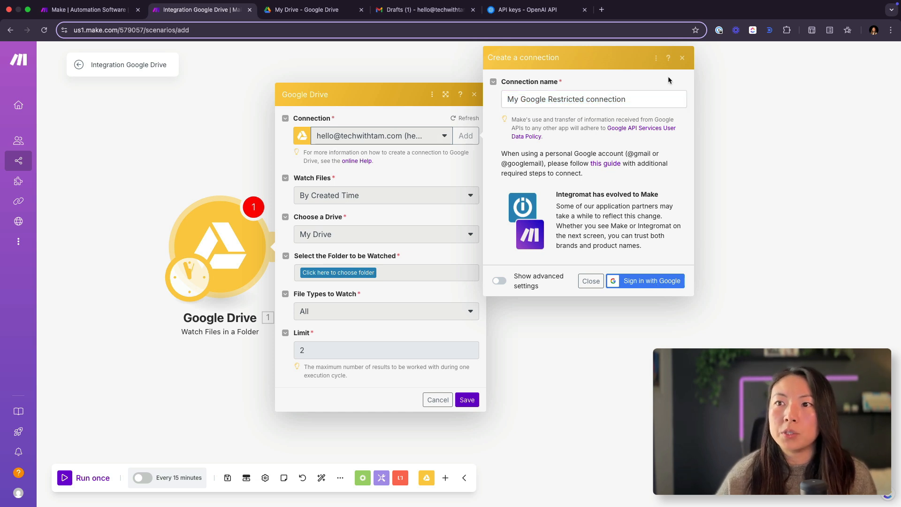
left_click(685, 57)
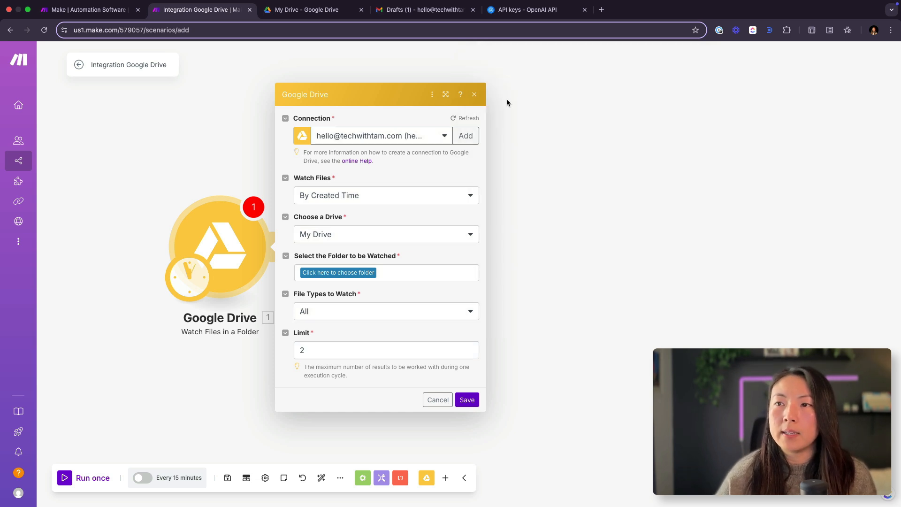
Step: Set the trigger to watch files by modified time in My Drive's Transcripts folder, keeping all file types
left_click(404, 200)
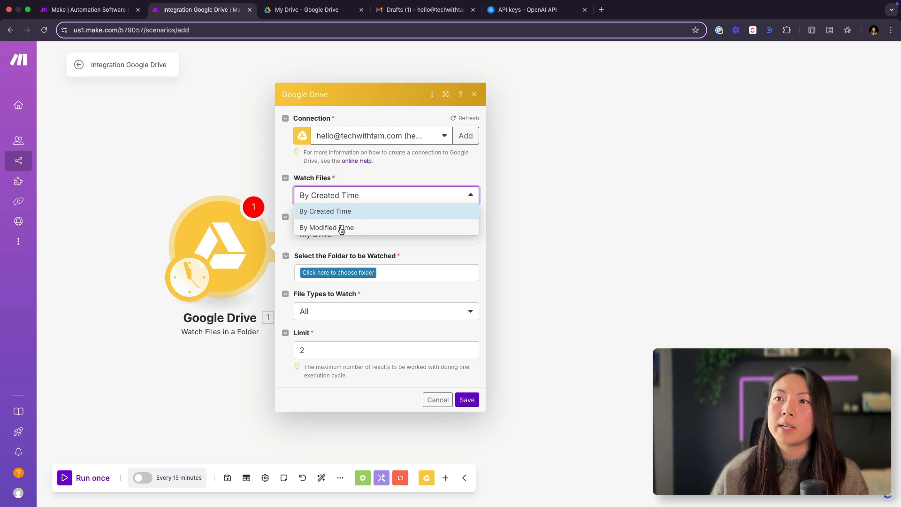
left_click(359, 227)
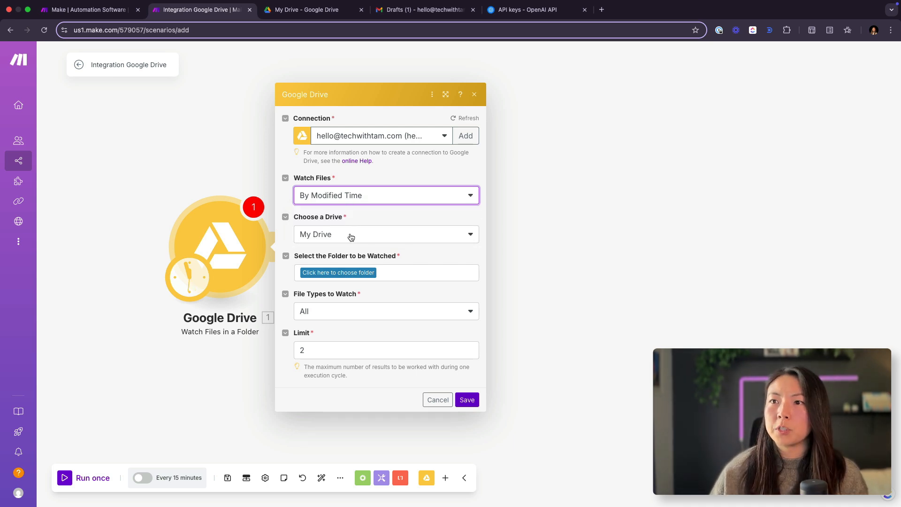
left_click(344, 273)
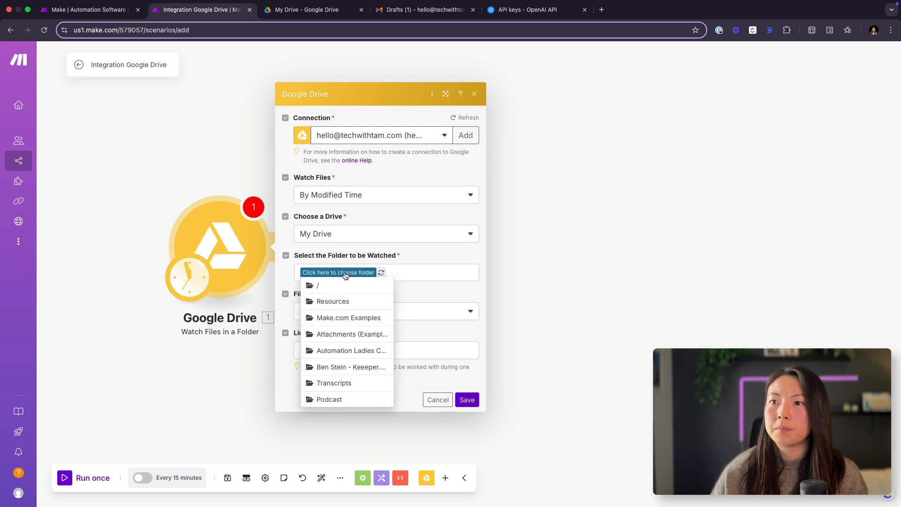
left_click(340, 383)
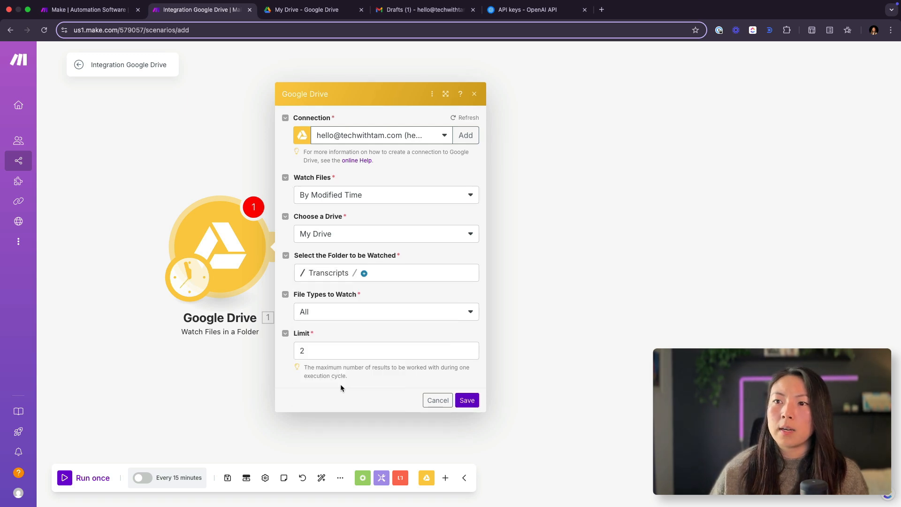
left_click(334, 318)
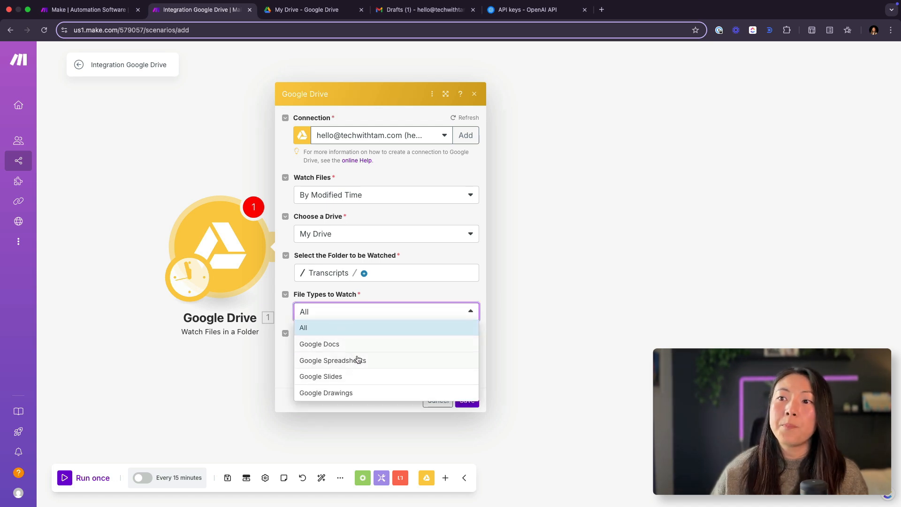
left_click(396, 288)
Step: Try result limits of 1 and 10 for the folder trigger
left_click(323, 350)
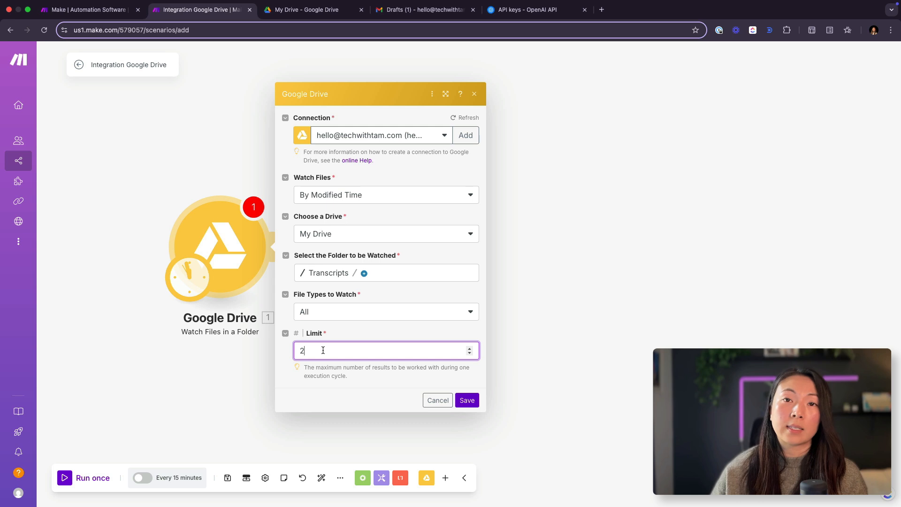
key("BackSpace")
type("1")
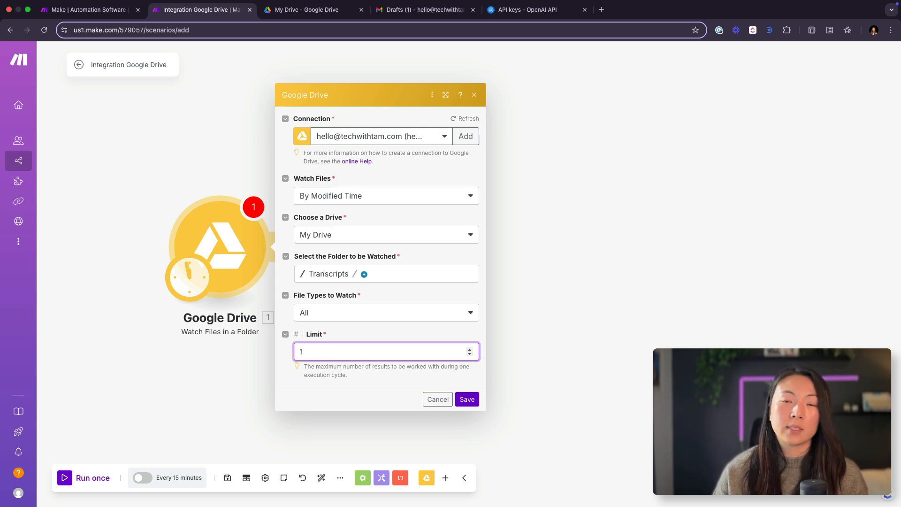
key("BackSpace")
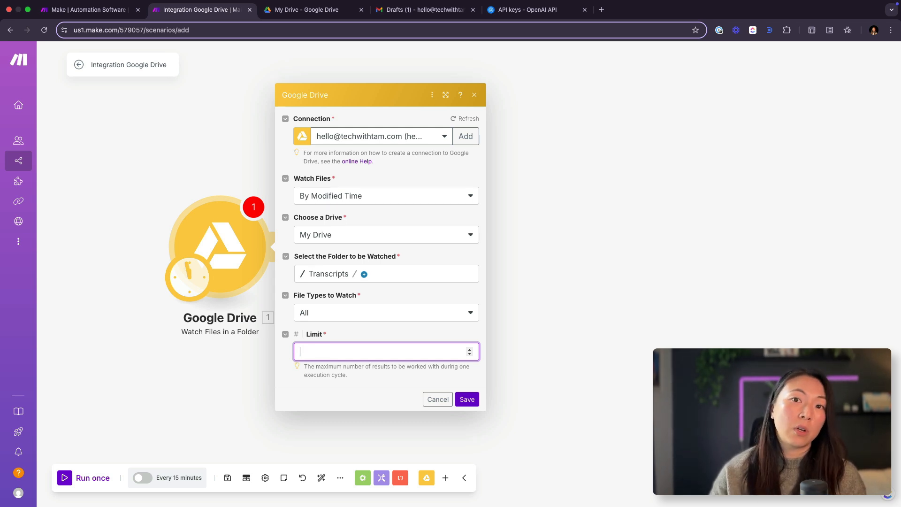
type("10")
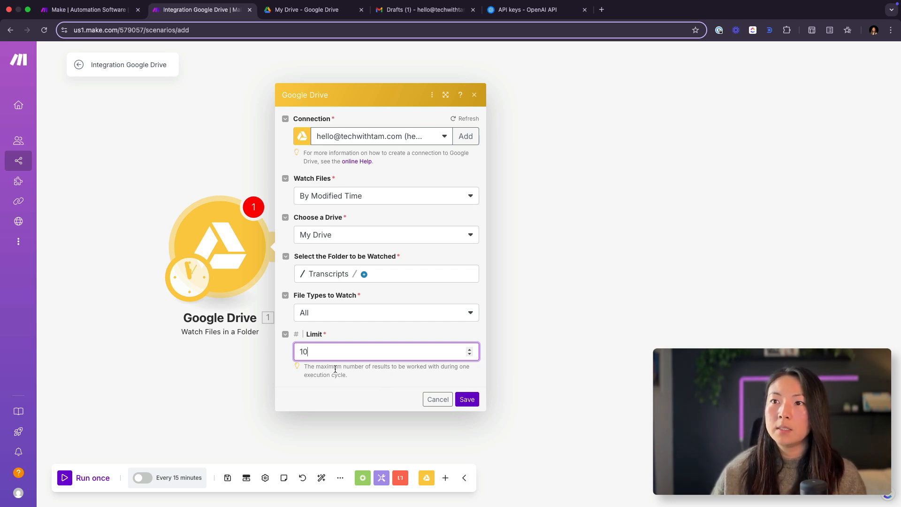
Step: Set the trigger's result limit to 2 and save it to start from now on
key("super+a")
type("2")
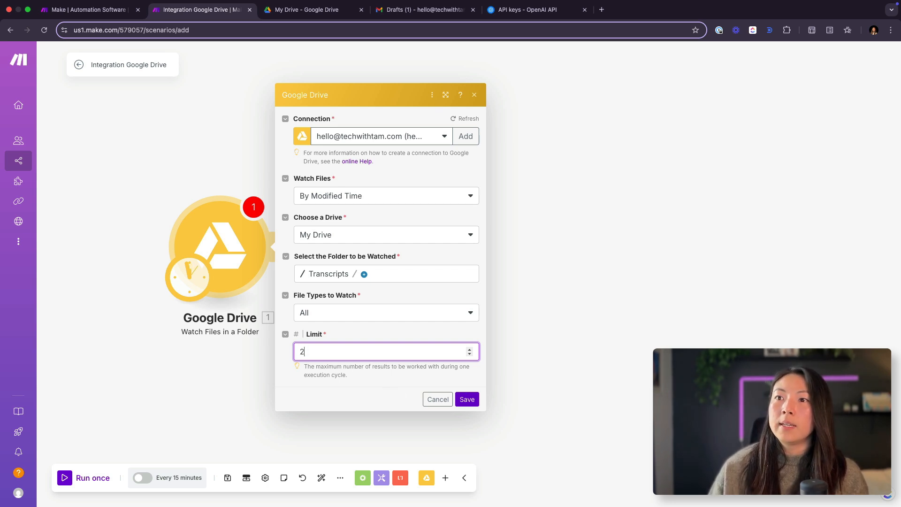
left_click(467, 399)
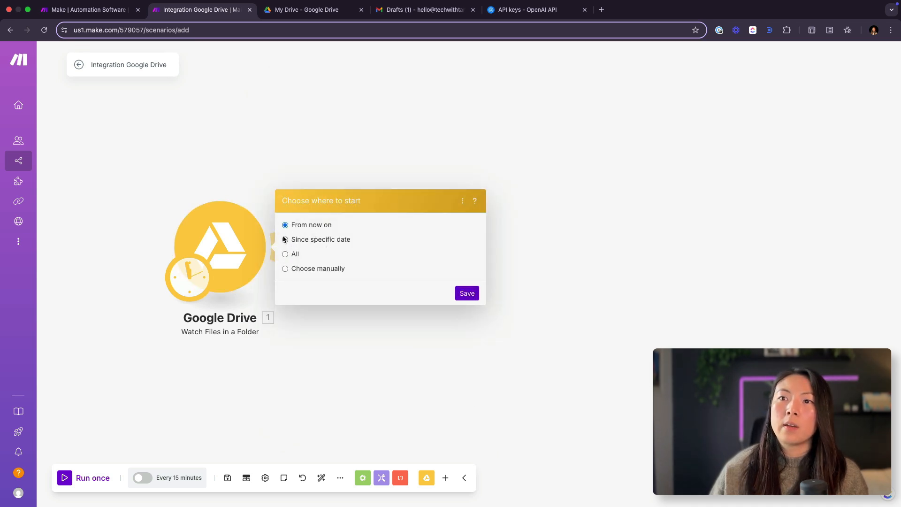
left_click(468, 295)
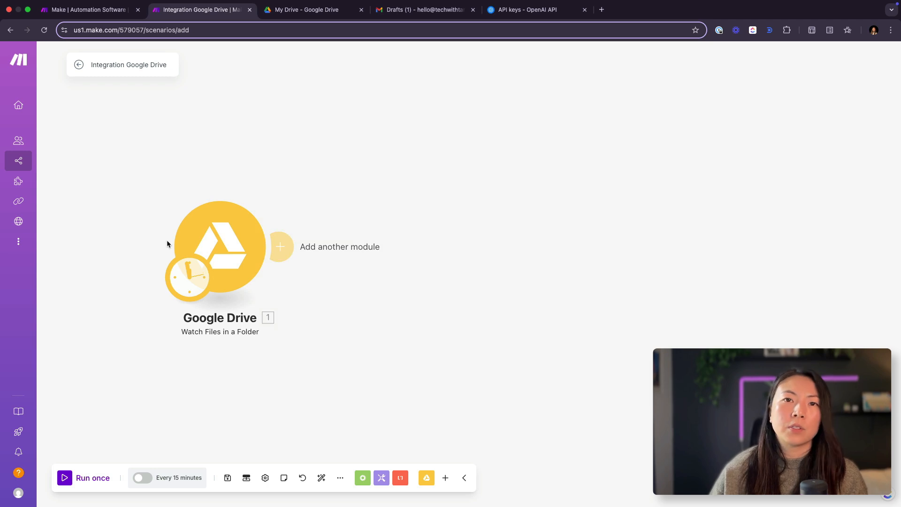
Step: Open the trigger's schedule settings and examine the interval in minutes at which the scenario runs
left_click(193, 285)
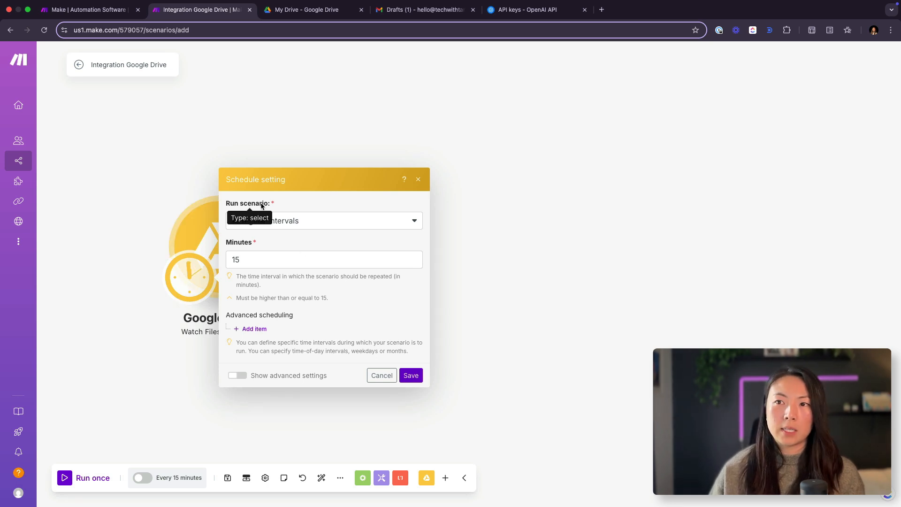
left_click(274, 261)
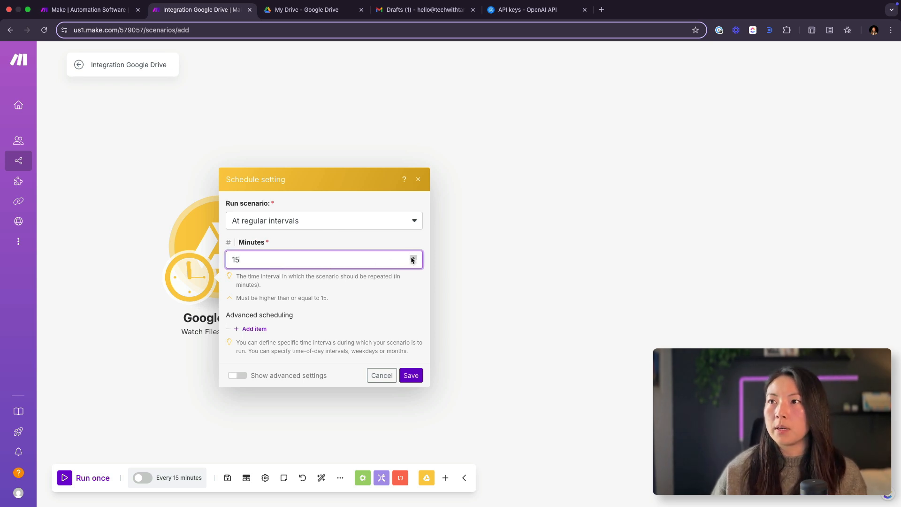
Step: Open Make's pricing page and compare the plans' operations and prices under annual and monthly billing
left_click(94, 9)
left_click(564, 62)
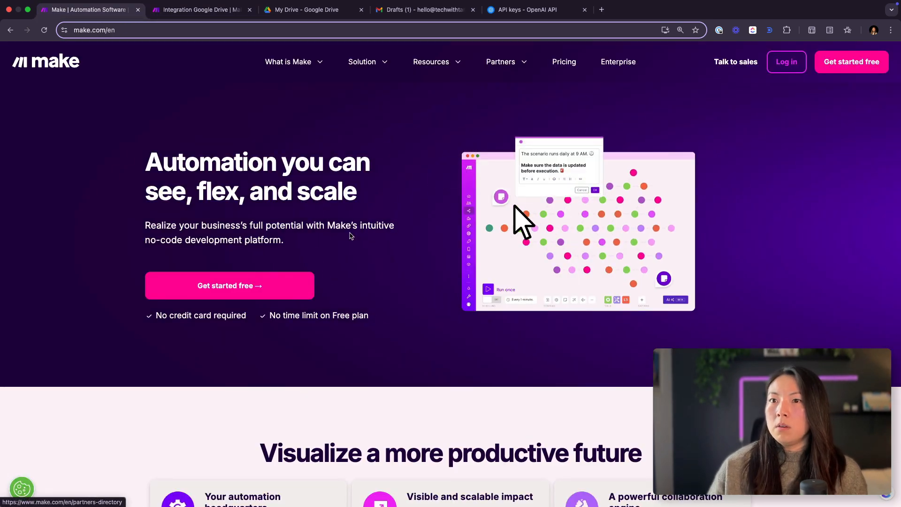
scroll(175, 290, "down", 4)
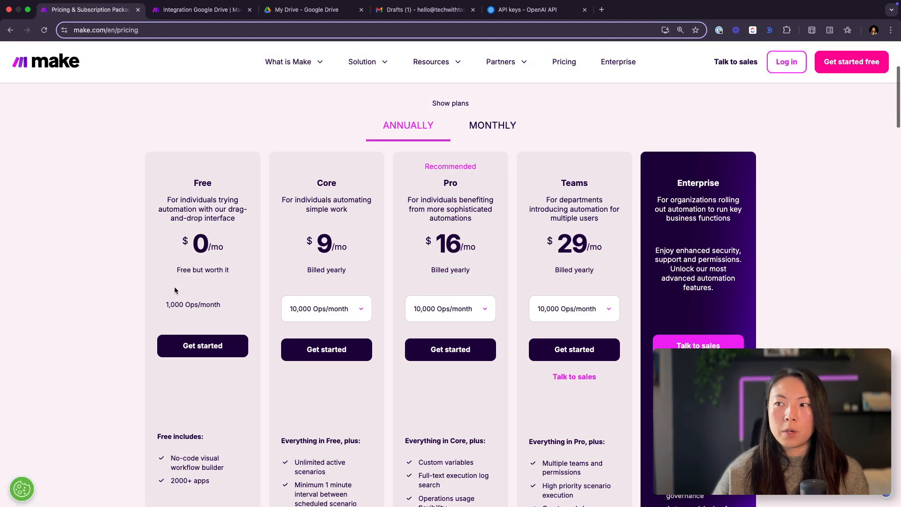
key("super+plus")
scroll(191, 348, "down", 2)
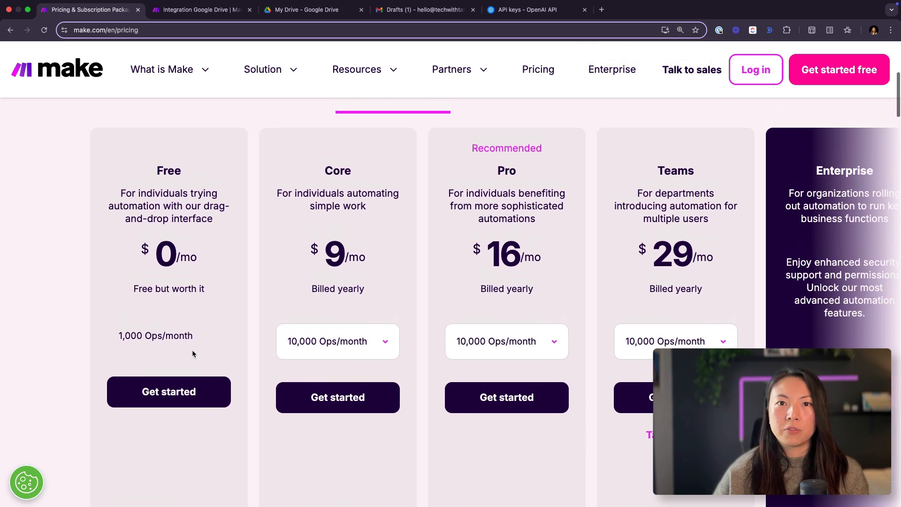
scroll(193, 351, "up", 1)
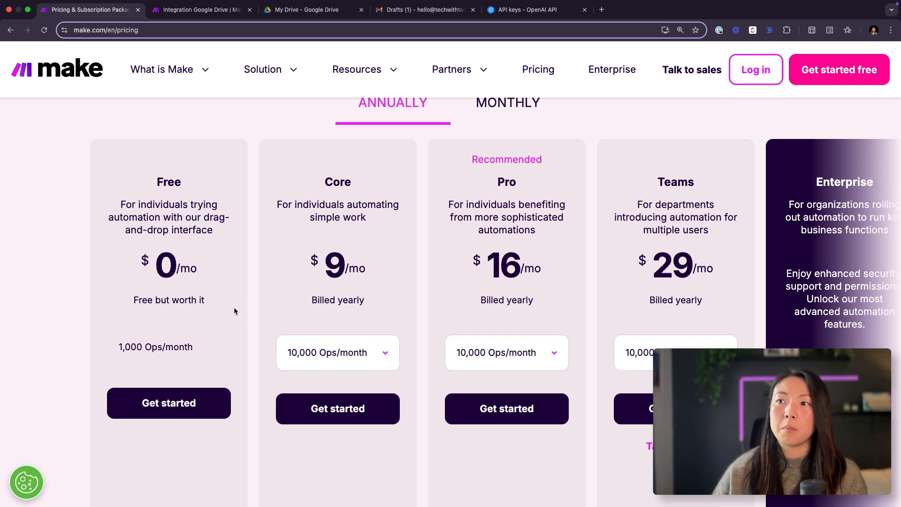
scroll(264, 311, "down", 1)
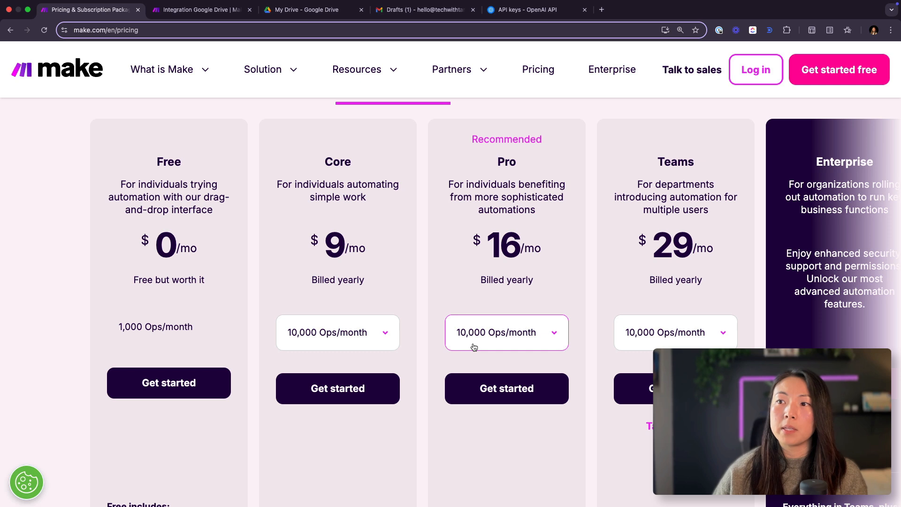
scroll(496, 292, "up", 3)
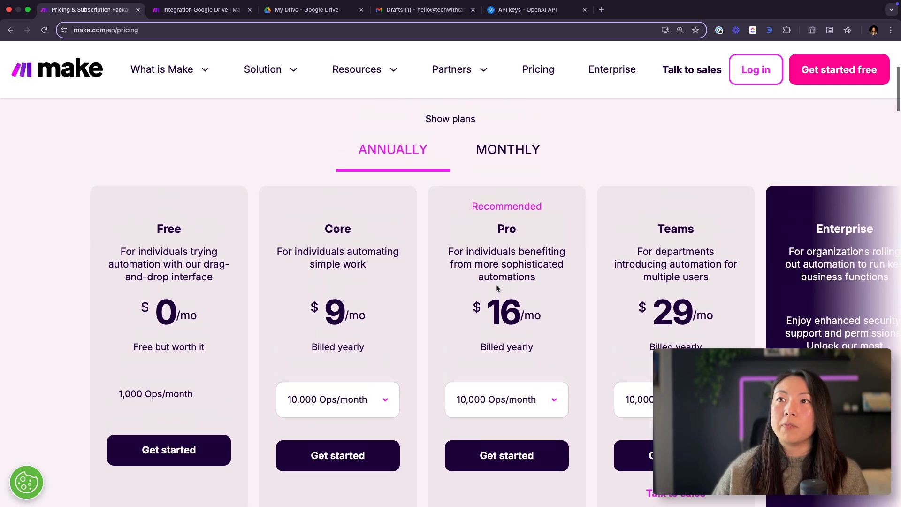
left_click(509, 168)
scroll(509, 210, "down", 4)
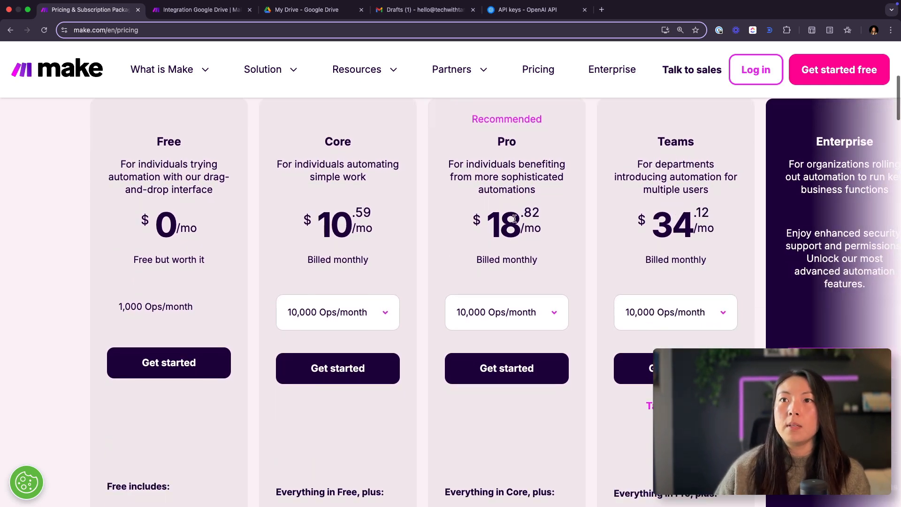
Step: Open Zapier's pricing page in a new browser tab and show the workflow automation plans with monthly billing
left_click(602, 9)
type("zap")
key("Return")
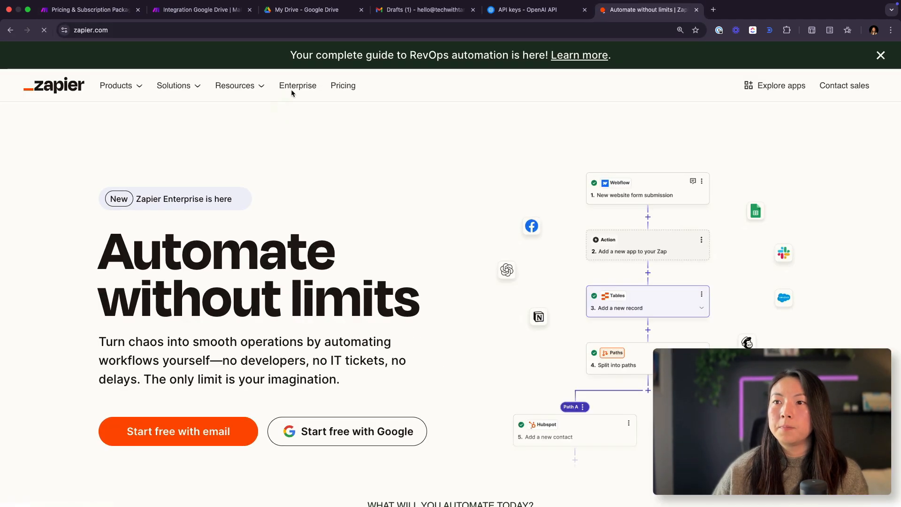
left_click(352, 85)
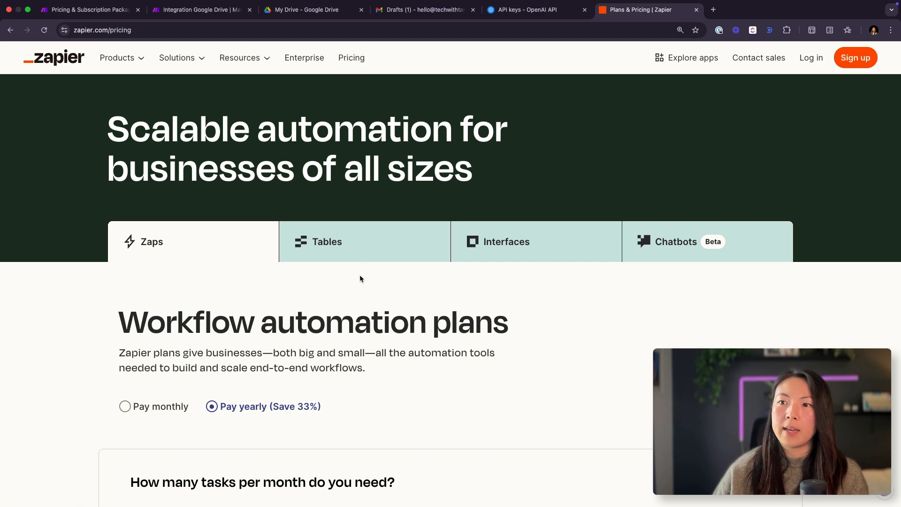
scroll(344, 278, "down", 3)
left_click(140, 302)
Step: Compare Zapier's plan prices for 10,000 tasks per month and close the Zapier page
scroll(143, 304, "down", 2)
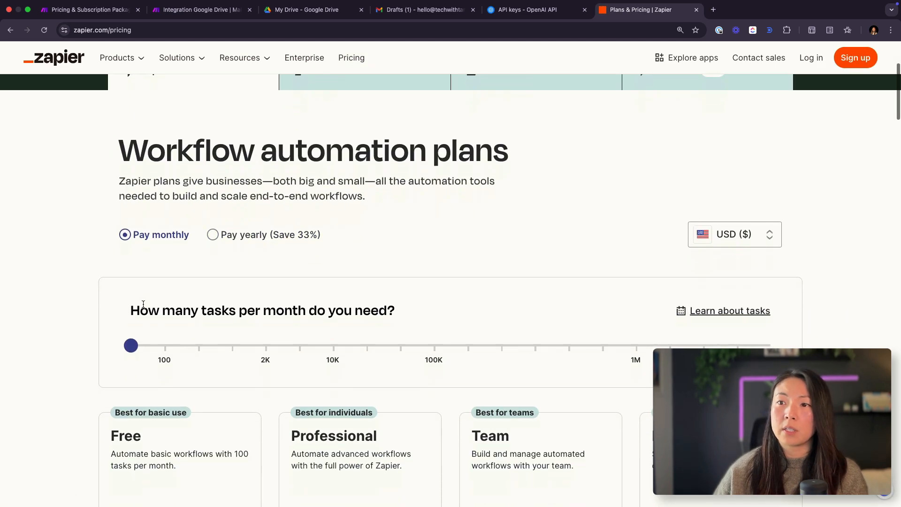
left_click(332, 347)
scroll(332, 349, "down", 3)
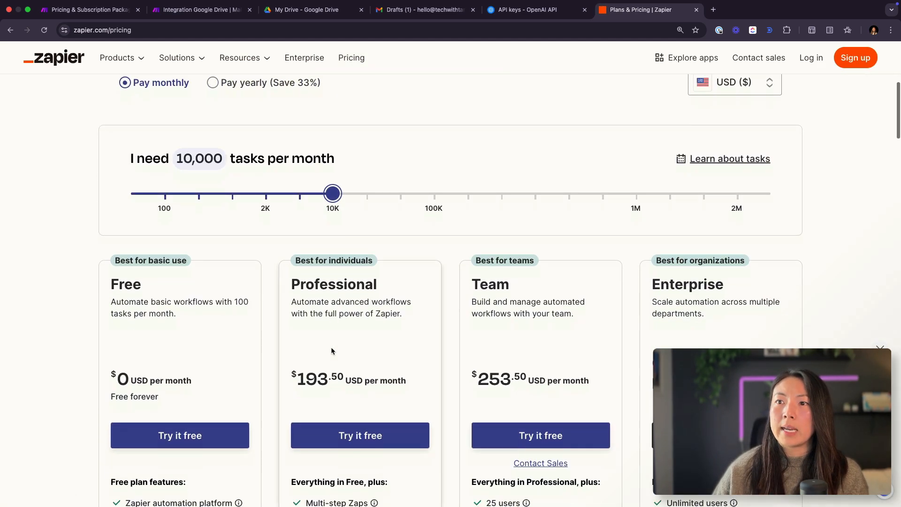
scroll(331, 351, "down", 1)
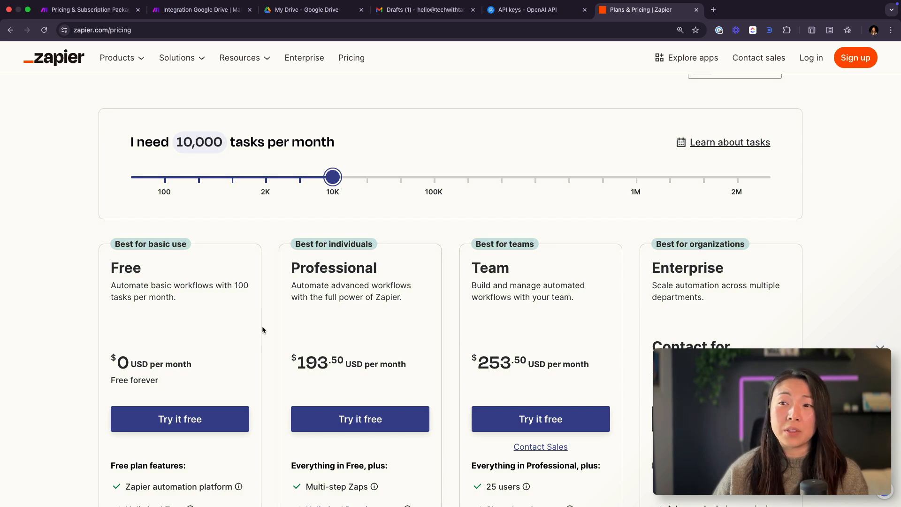
scroll(262, 326, "down", 1)
scroll(262, 327, "down", 1)
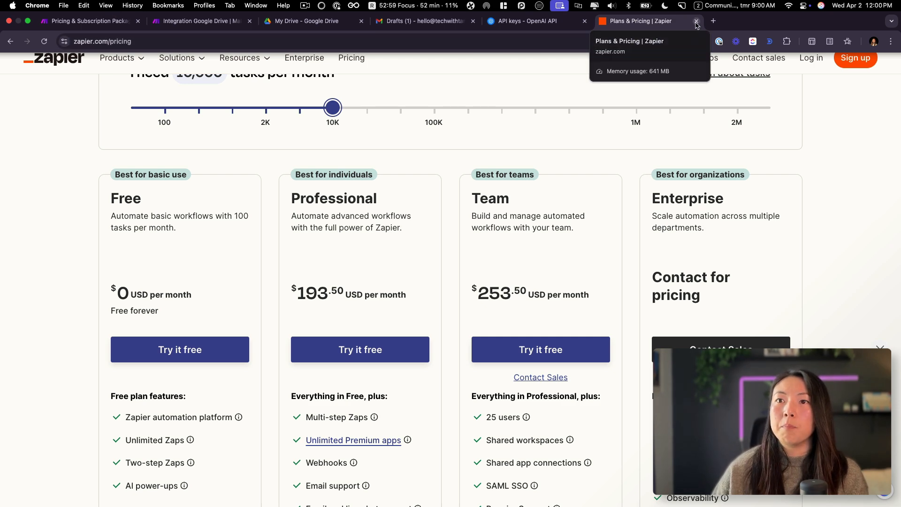
left_click(696, 22)
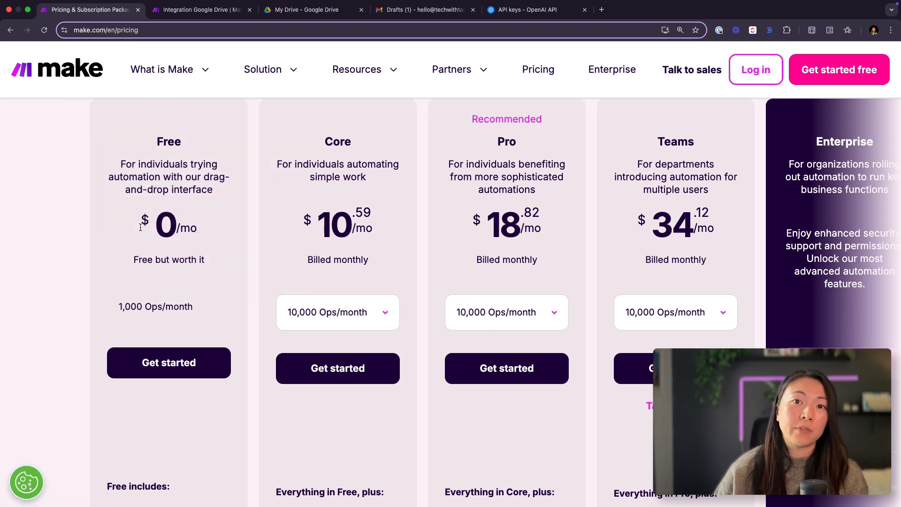
Step: Check the monthly price and included operations of Make's Free plan
left_click_drag(144, 242, 204, 223)
left_click(118, 310)
left_click_drag(118, 311, 190, 308)
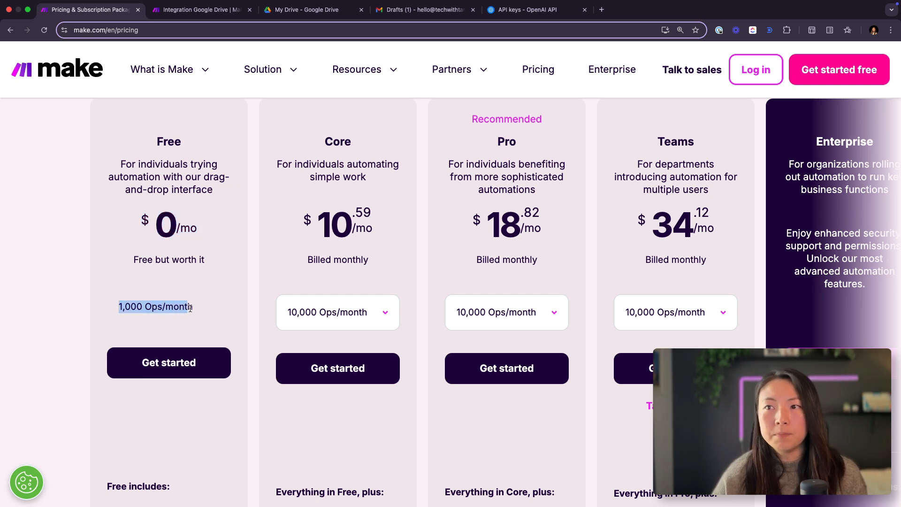
Step: Schedule the scenario at regular intervals of 30 minutes, save the schedule and leave the scenario inactive
left_click(202, 11)
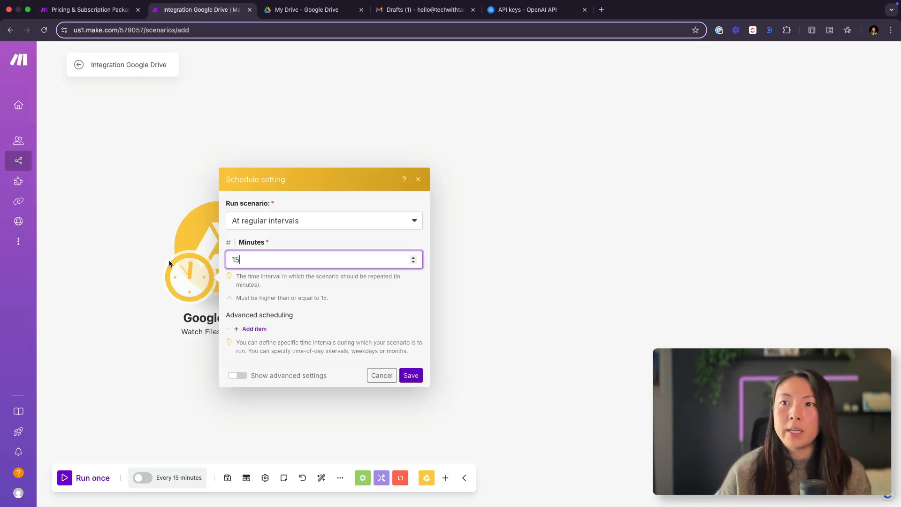
double_click(359, 261)
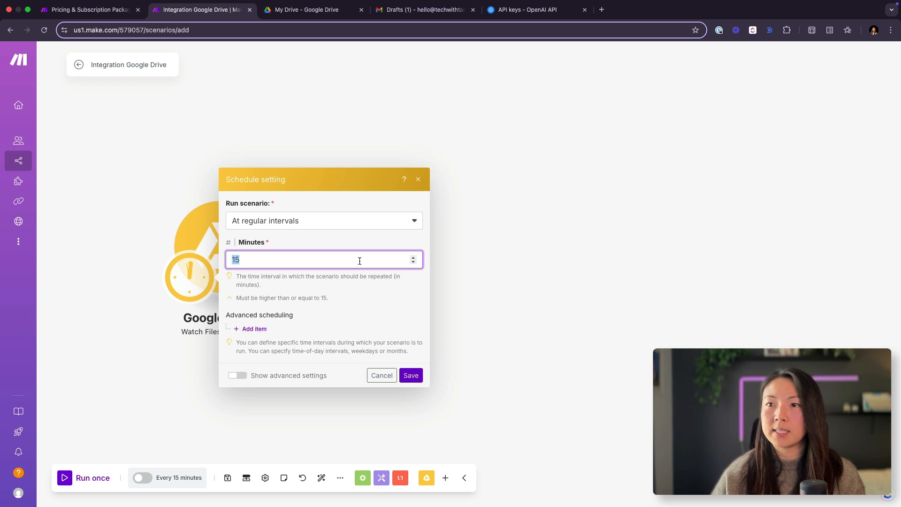
type("1")
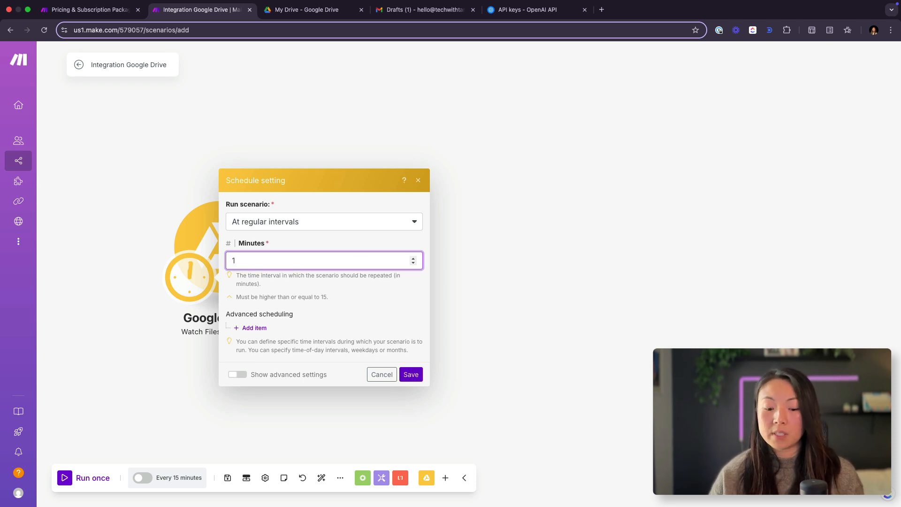
double_click(268, 254)
type("30")
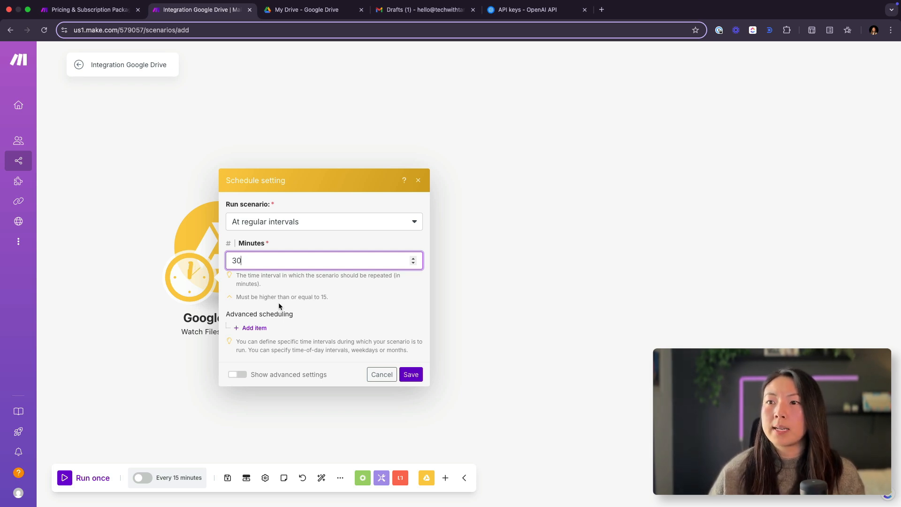
left_click(406, 375)
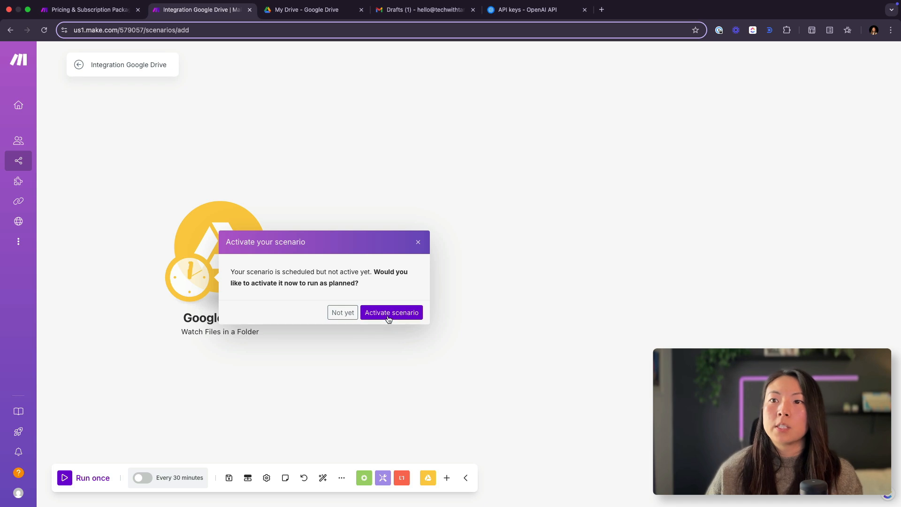
left_click(343, 313)
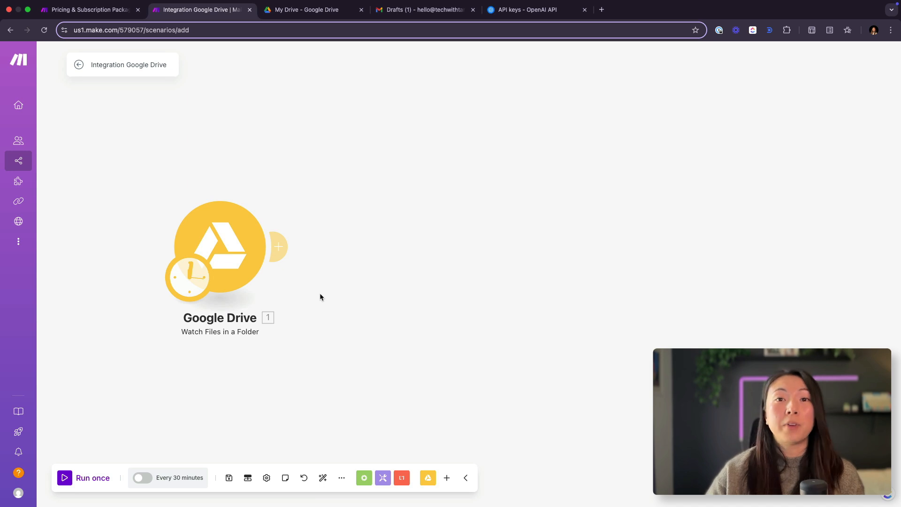
Step: Add a Google Drive Download a File module after the folder trigger
left_click(281, 249)
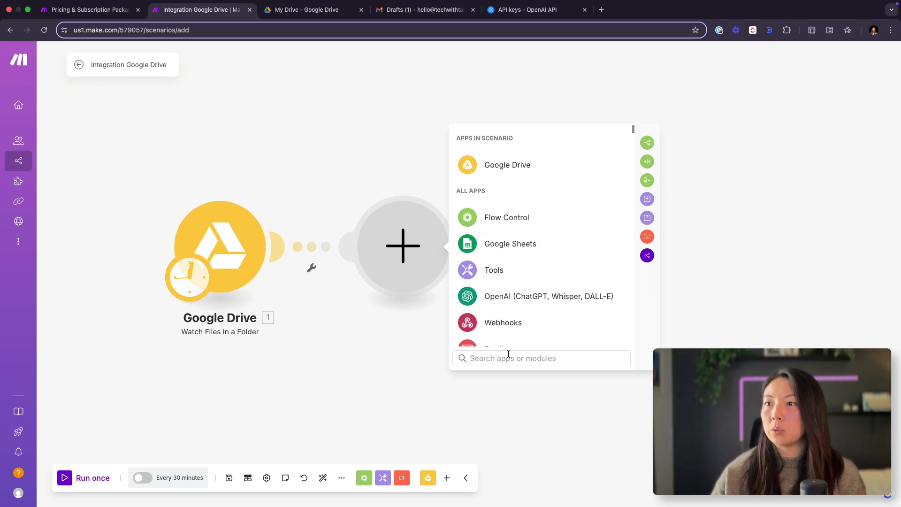
type("google")
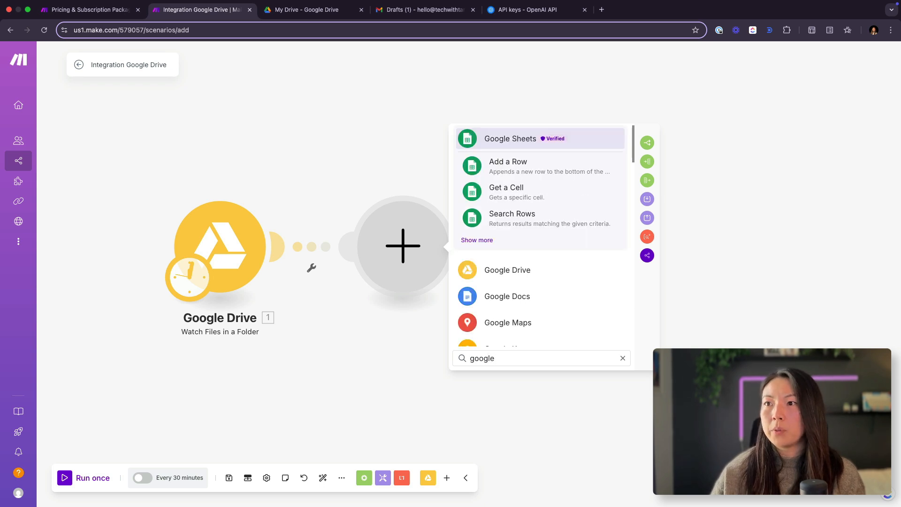
left_click(500, 271)
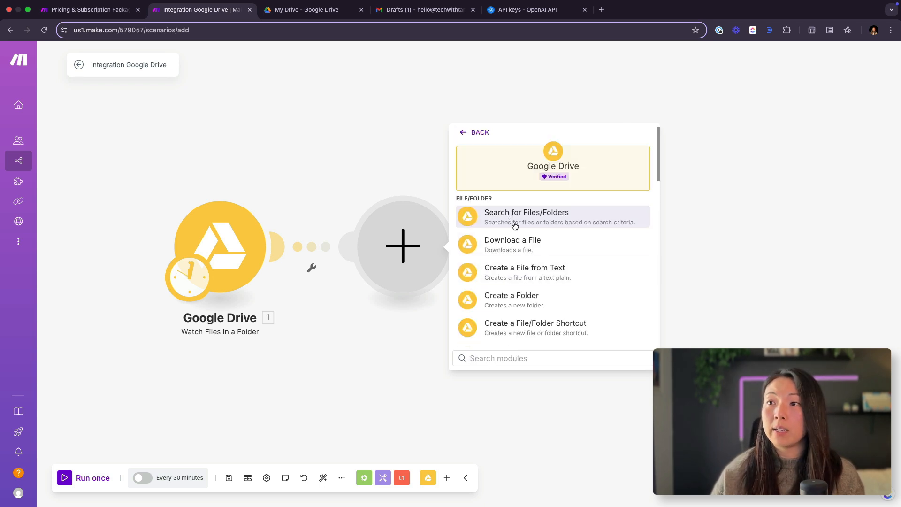
left_click(547, 250)
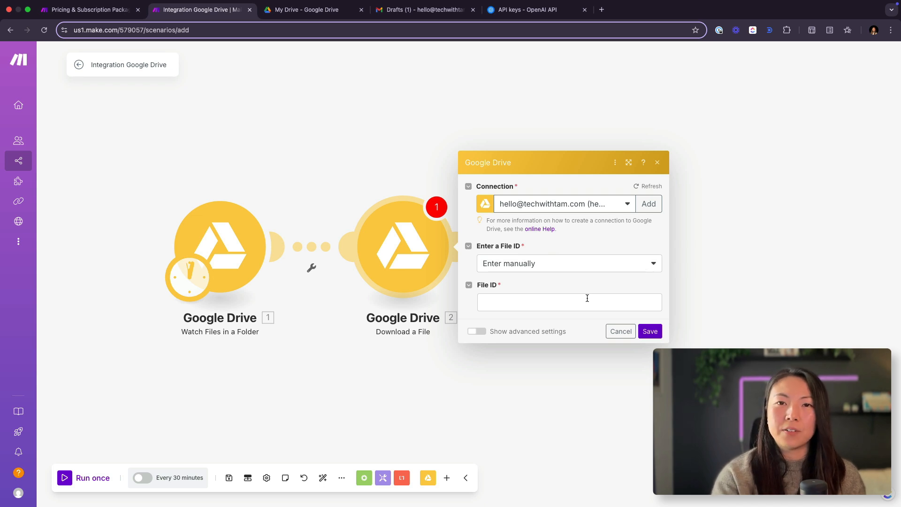
Step: Try choosing the file for Download a File from the list and return to entering its ID manually
left_click(571, 271)
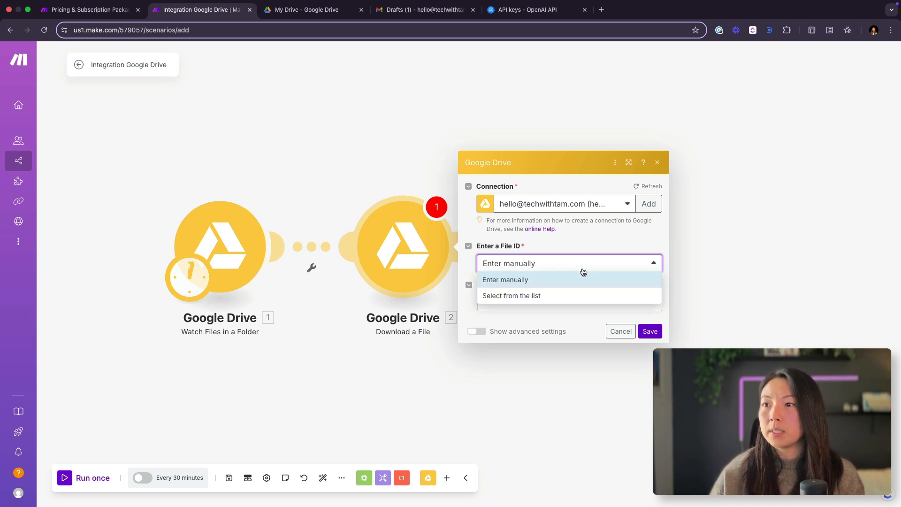
left_click(524, 296)
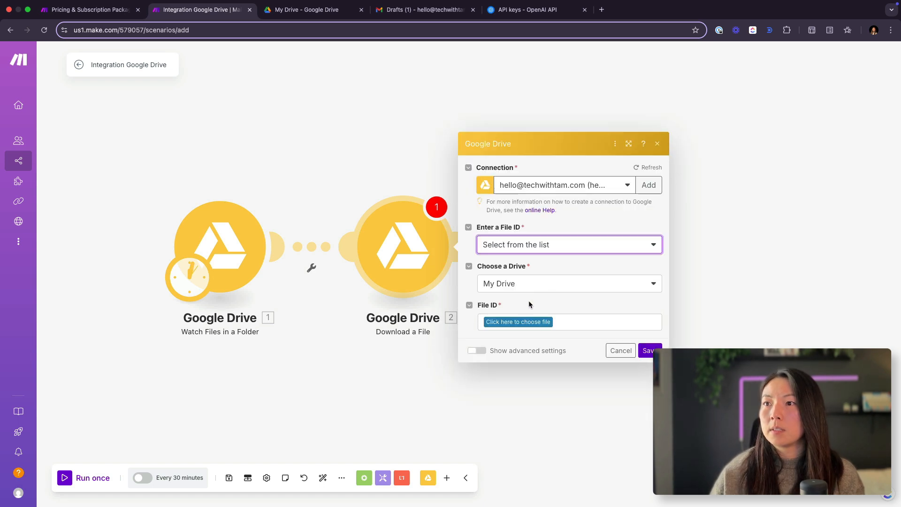
left_click(526, 247)
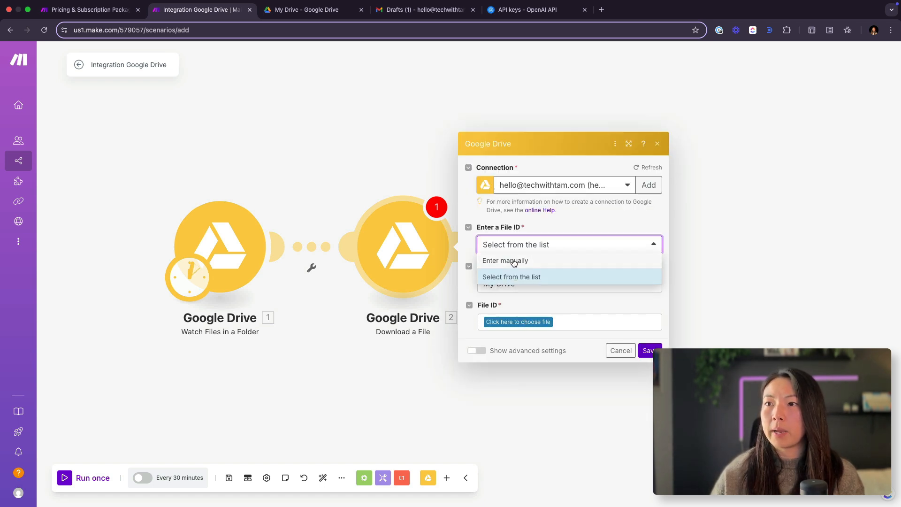
left_click(514, 261)
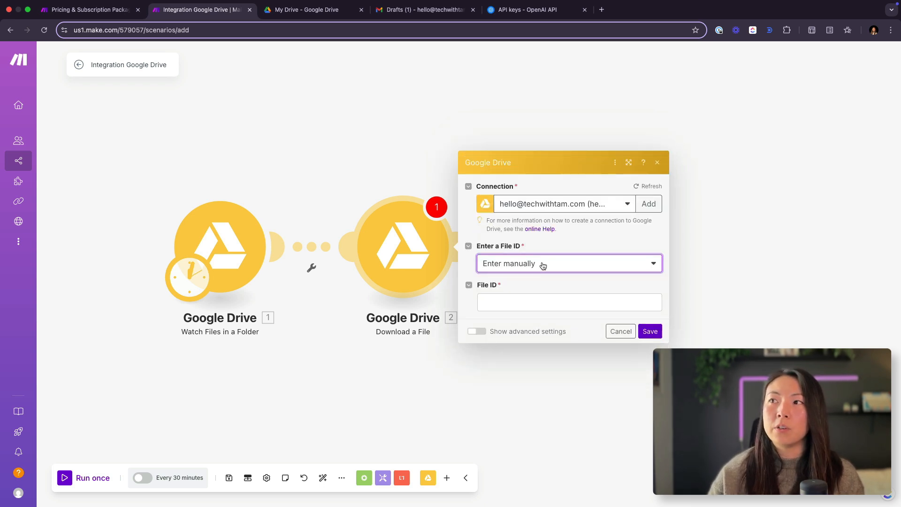
Step: Check the trigger fields available for the File ID and unlink the Download a File module from the trigger
left_click(499, 301)
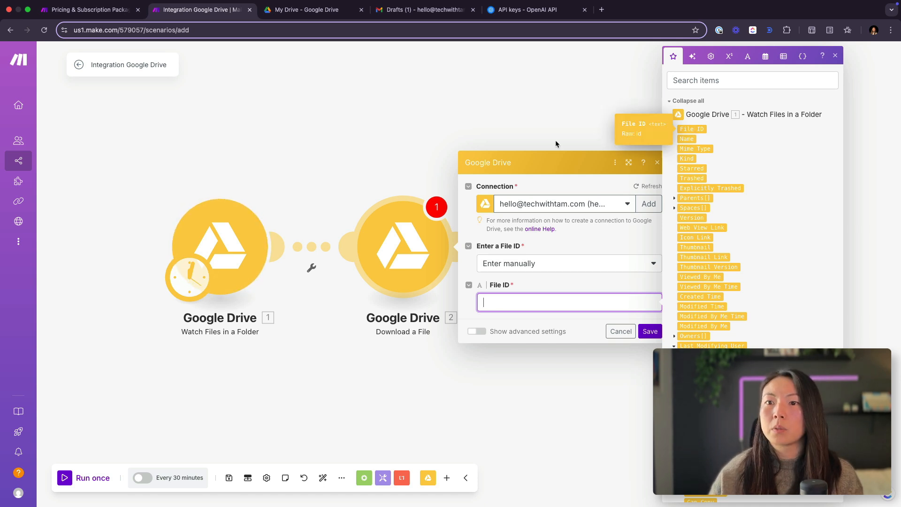
right_click(306, 246)
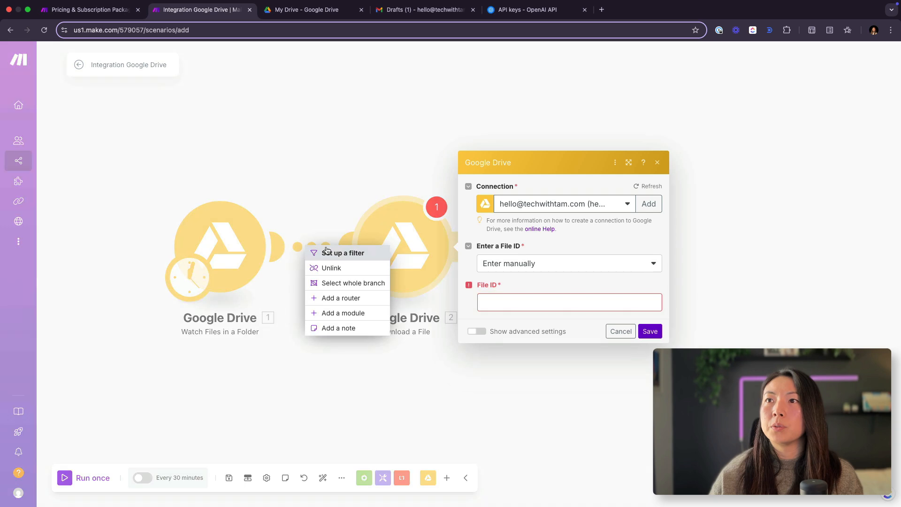
left_click(328, 265)
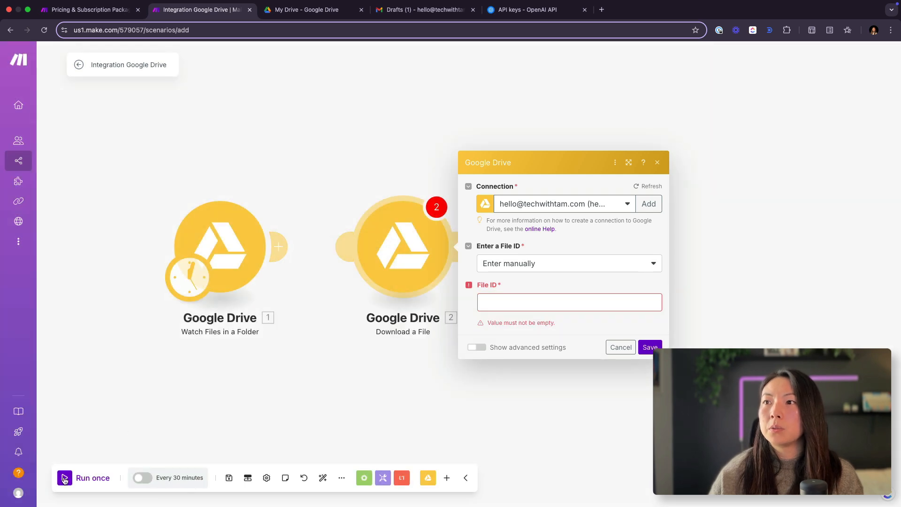
Step: In Google Drive, make a copy of the Brand & Website Discovery Call document and move it into the Transcripts folder
left_click(308, 10)
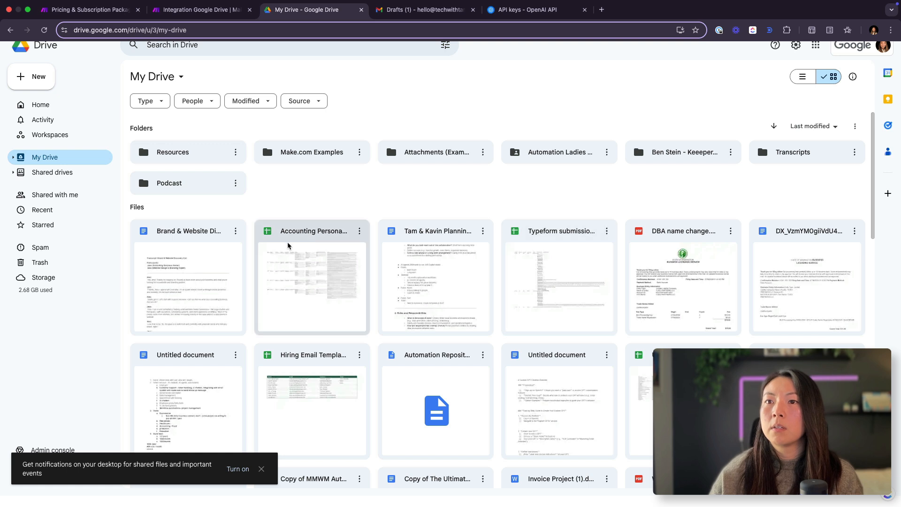
right_click(187, 284)
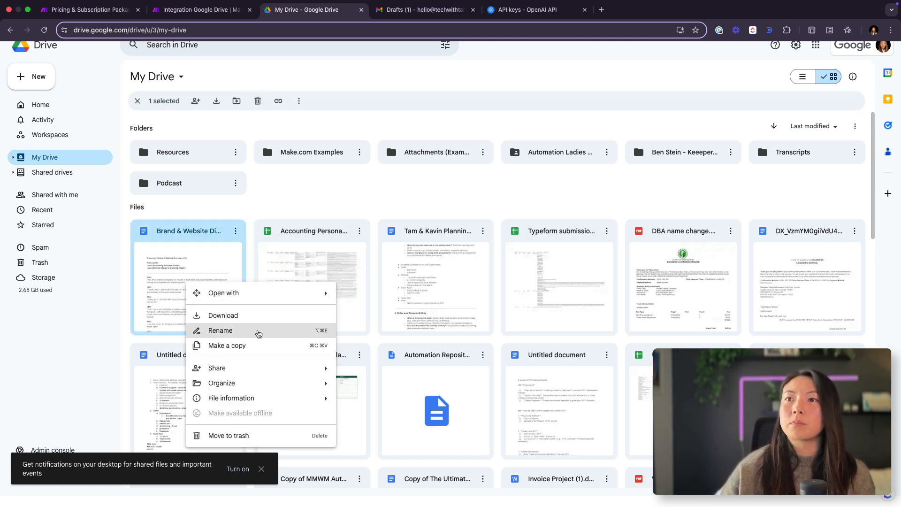
left_click(258, 346)
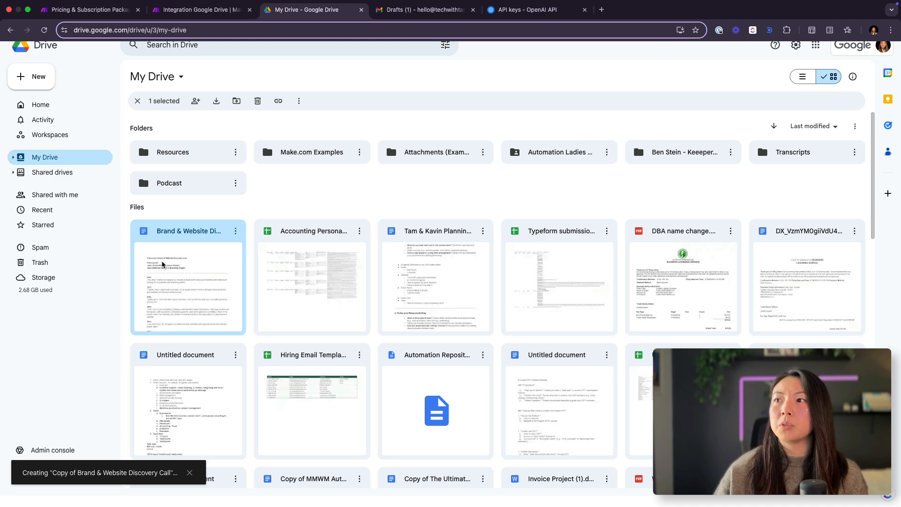
left_click_drag(161, 280, 783, 154)
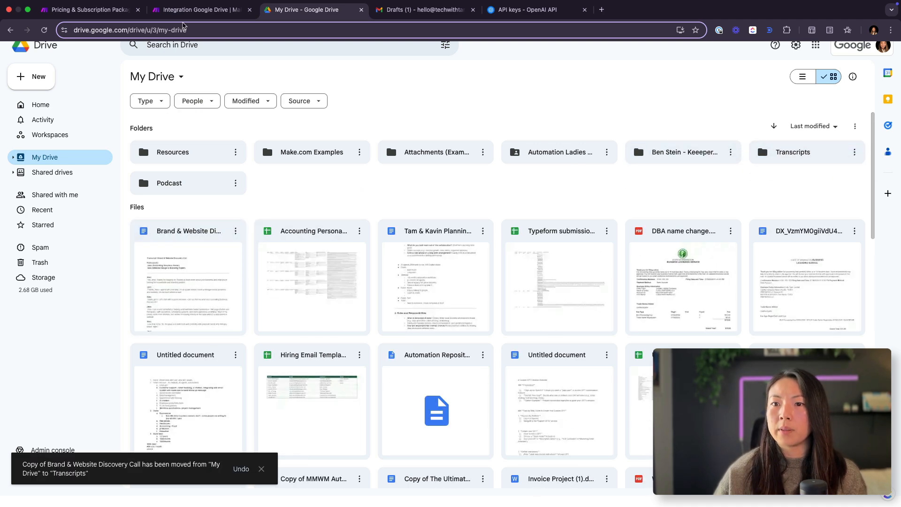
Step: Run the Make scenario once and examine the web view link and other file details in the trigger's output
left_click(201, 10)
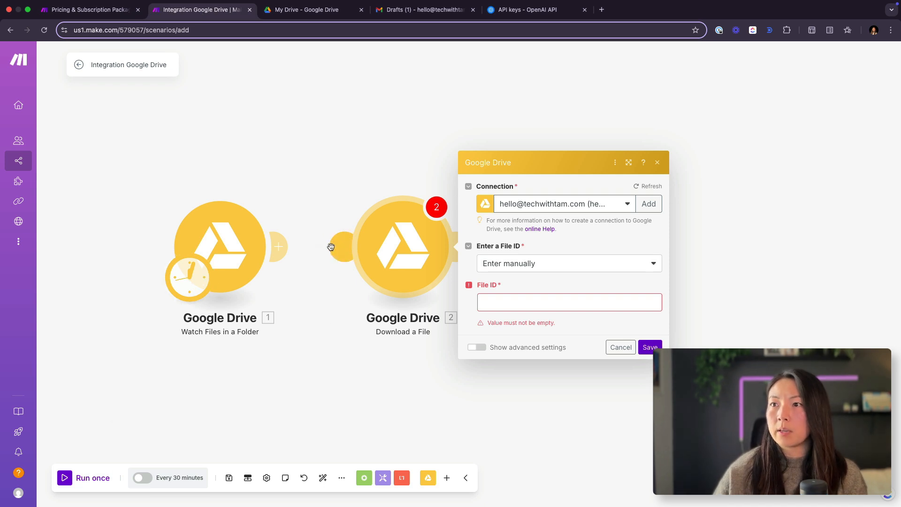
left_click(70, 478)
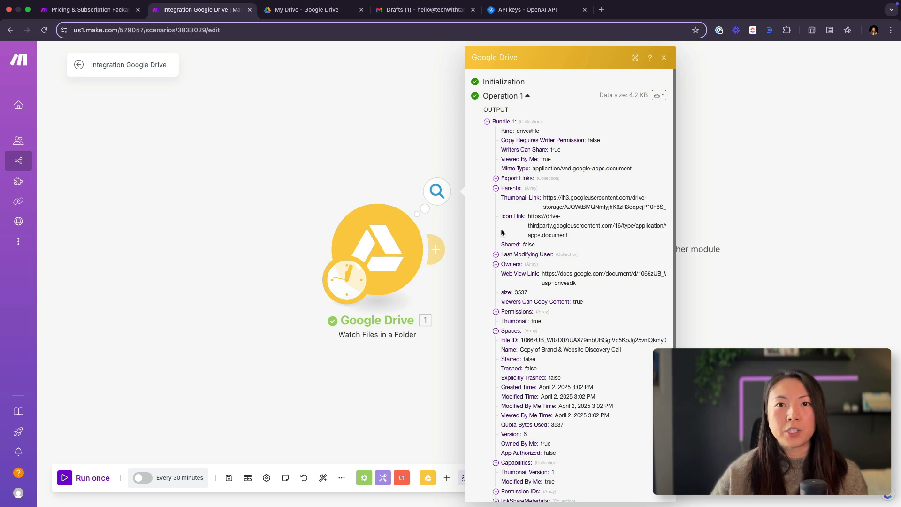
scroll(501, 230, "up", 3)
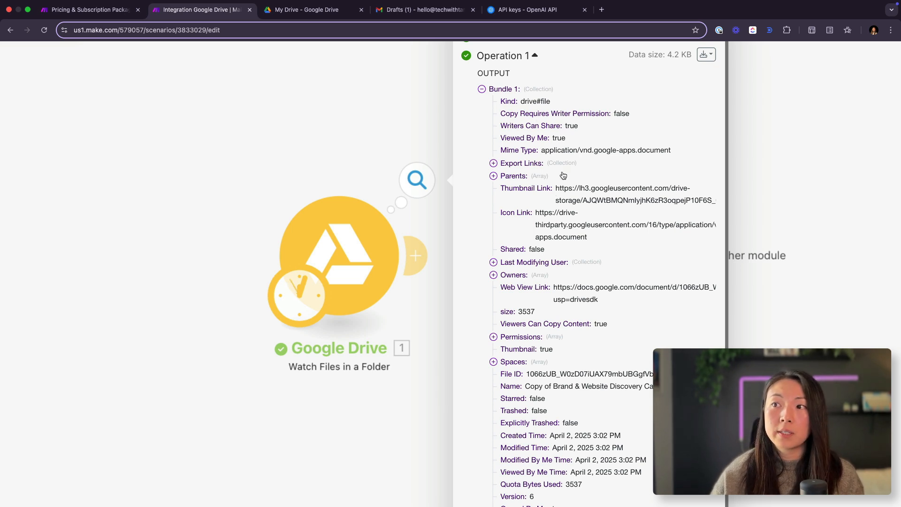
scroll(563, 183, "down", 2)
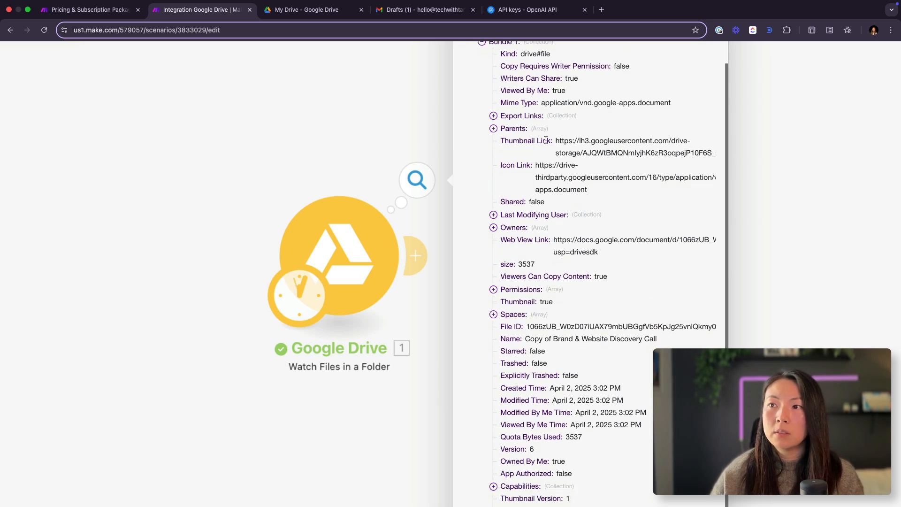
left_click_drag(604, 249, 551, 241)
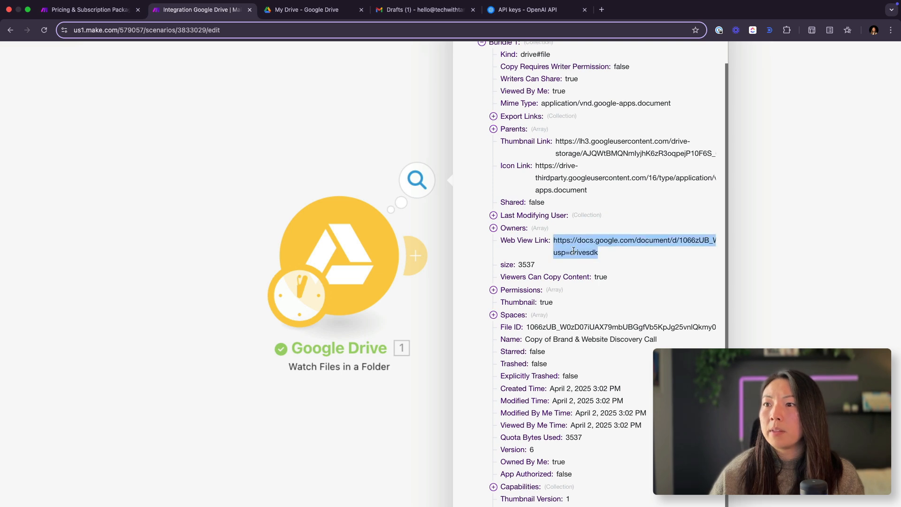
scroll(601, 264, "down", 1)
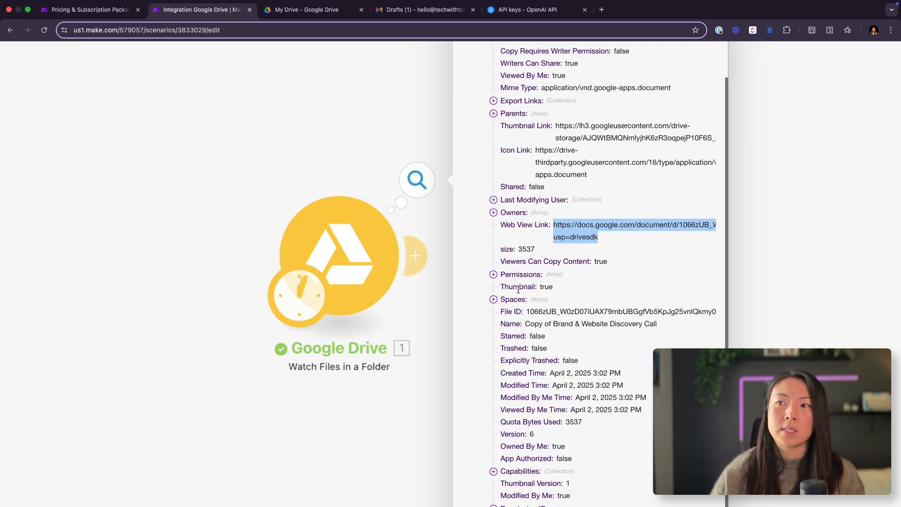
Step: Examine the File ID in the Watch Files in a Folder output and close the output
left_click_drag(526, 311, 718, 317)
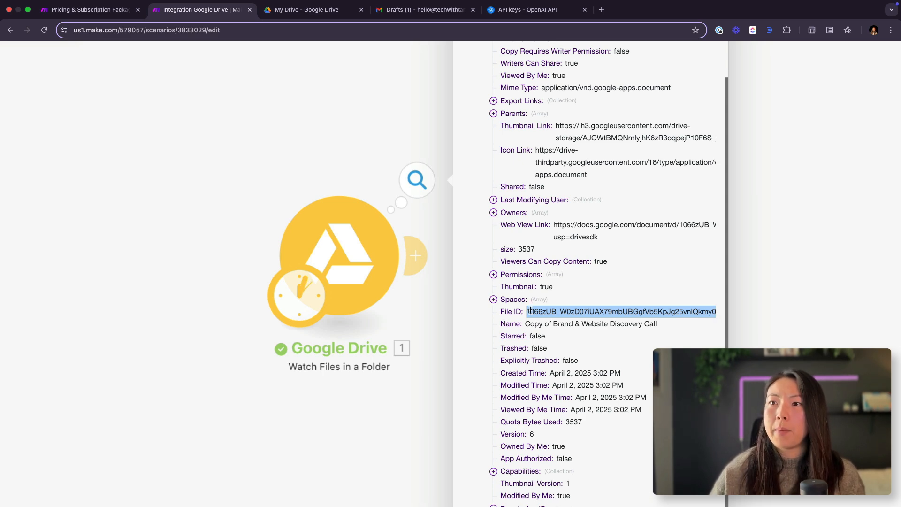
scroll(531, 310, "down", 2)
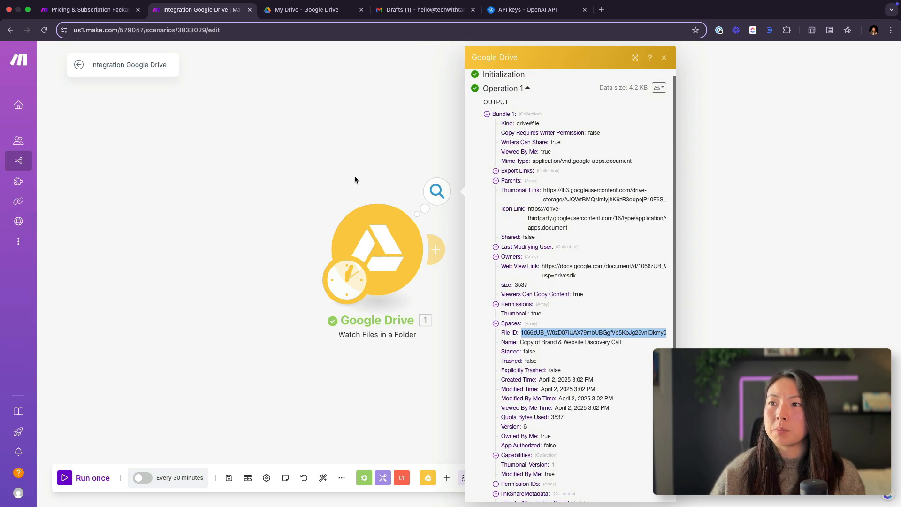
left_click(354, 177)
Step: Reconnect the Download a File module to the trigger, map the trigger's File ID into its File ID field and save it
left_click(440, 249)
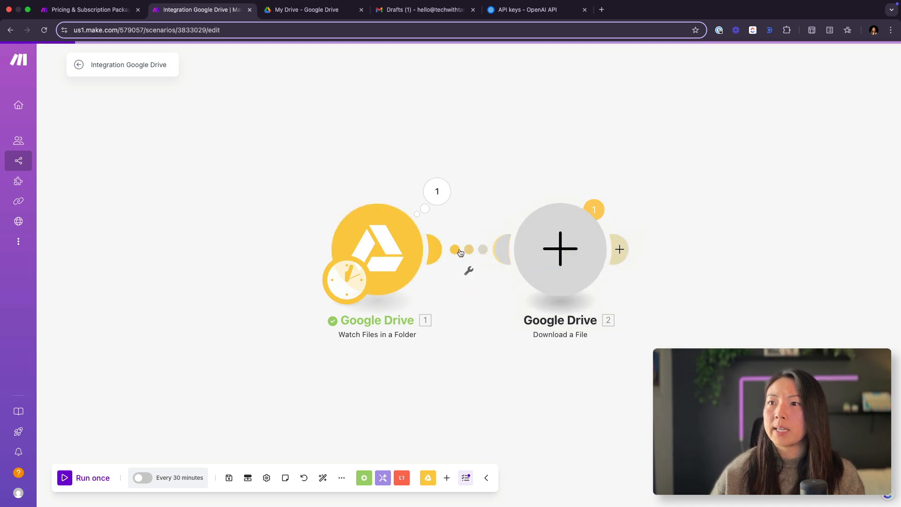
left_click(478, 183)
left_click(567, 244)
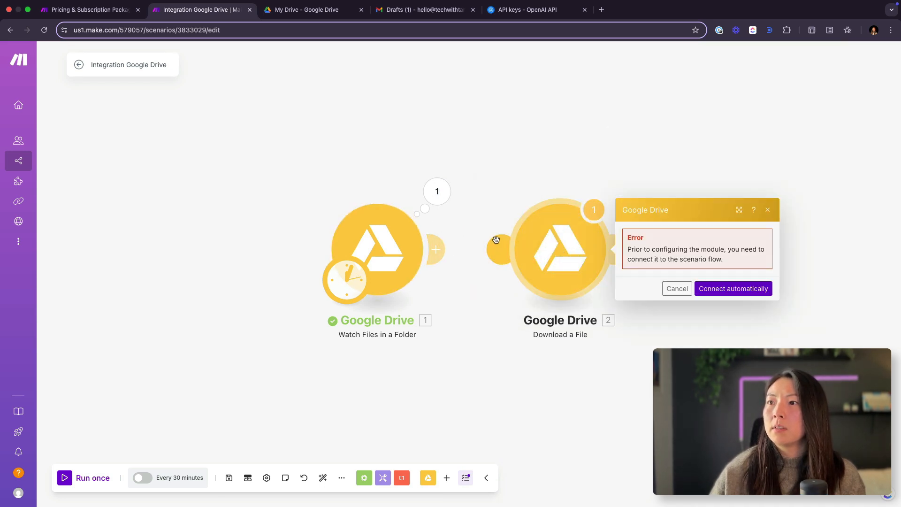
left_click_drag(441, 248, 537, 252)
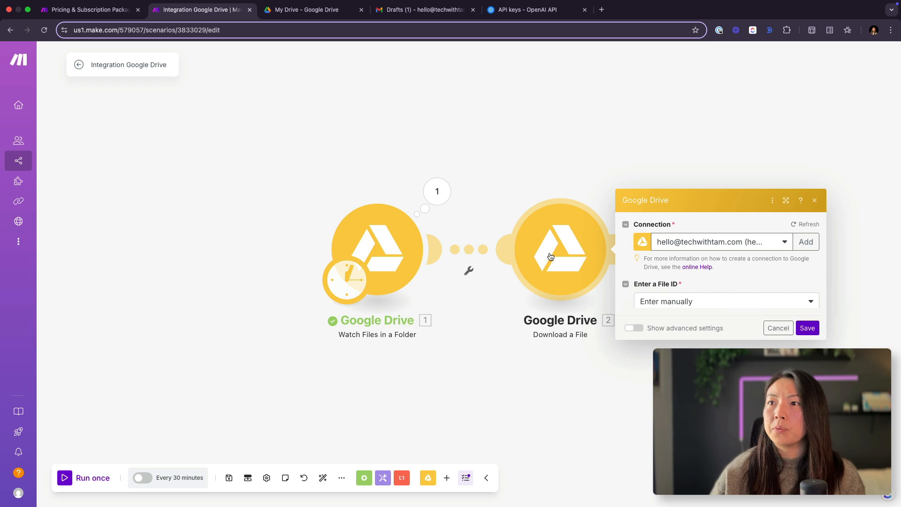
left_click(691, 306)
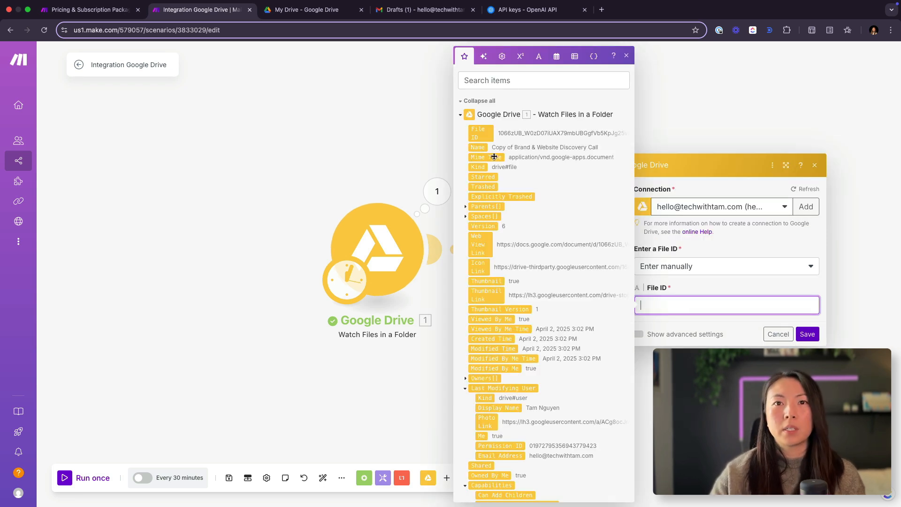
left_click(485, 134)
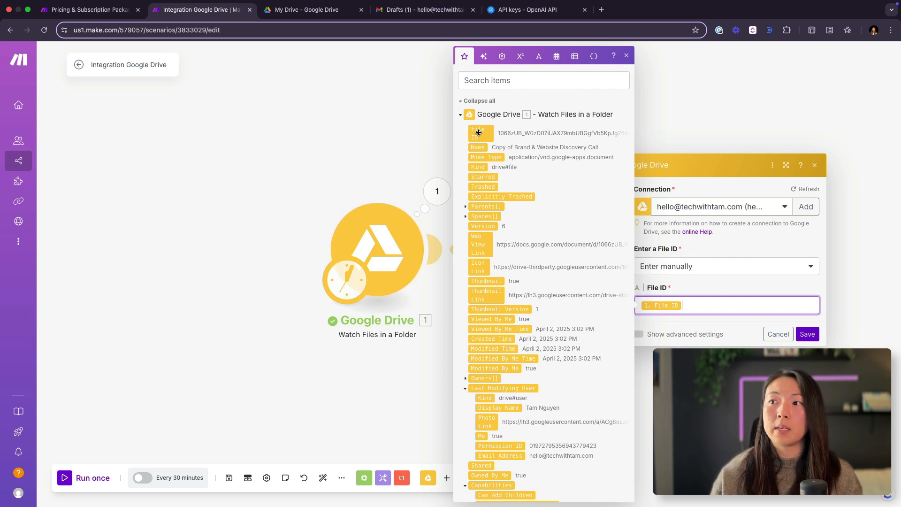
left_click(808, 334)
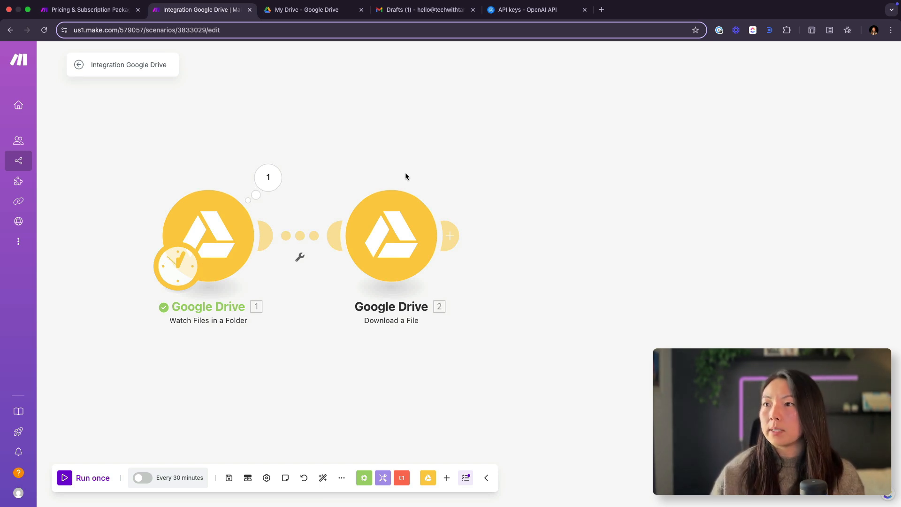
Step: Add an OpenAI (ChatGPT, Whisper, DALL-E) Upload a File module after Download a File
left_click(448, 227)
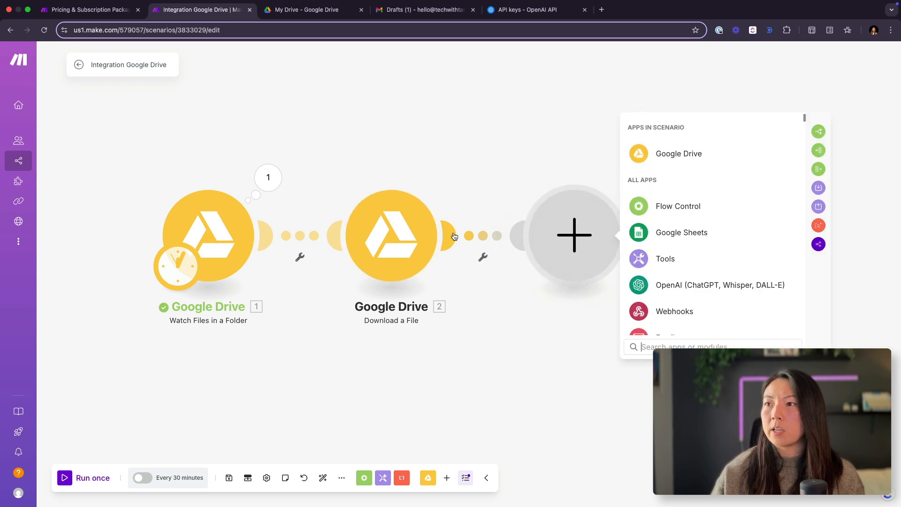
left_click(718, 285)
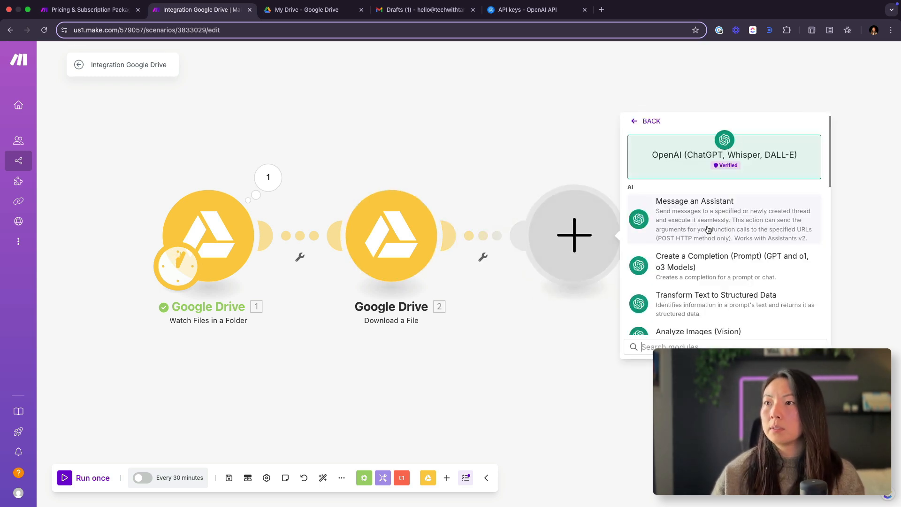
type("upload")
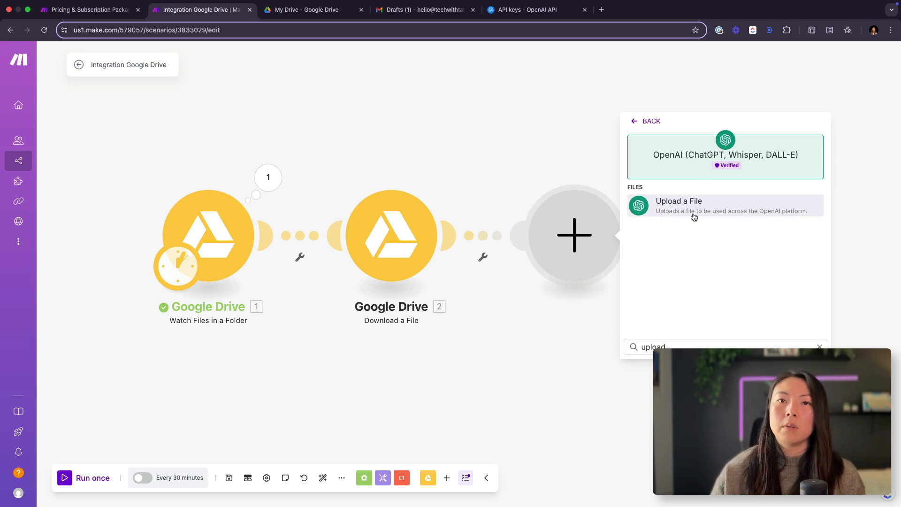
left_click(713, 211)
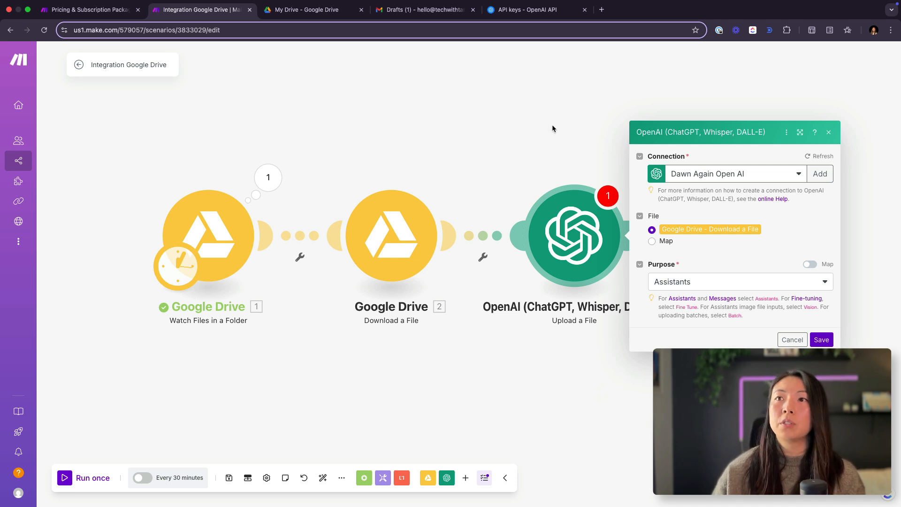
Step: Switch to the OpenAI platform, load platform.openai.com and view the organization's billing settings
left_click(530, 9)
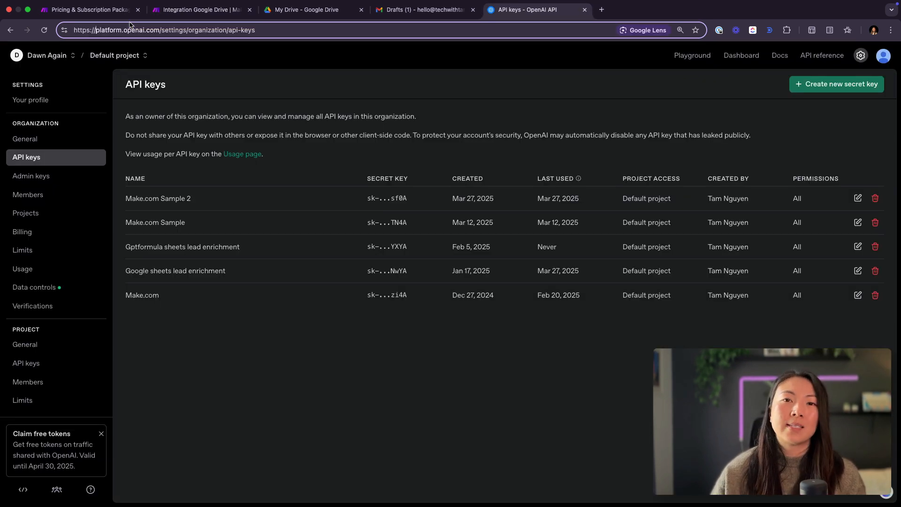
left_click_drag(163, 30, 430, 43)
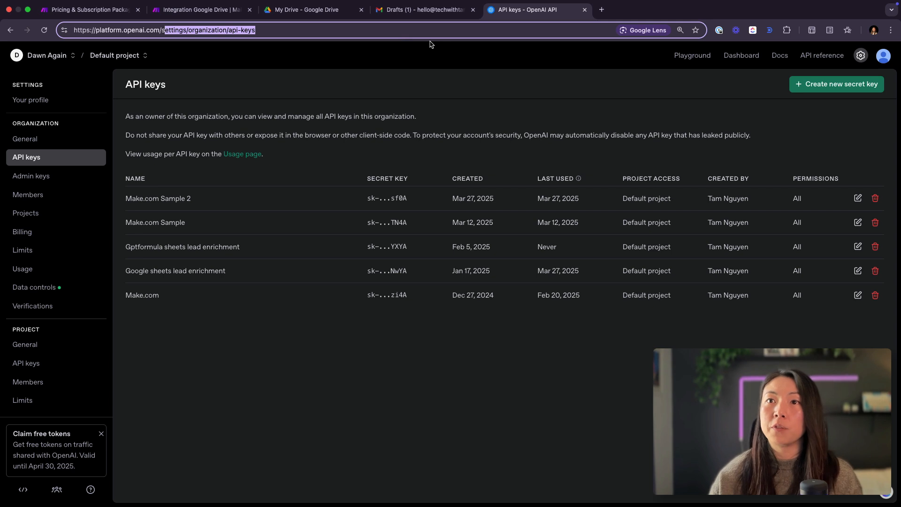
key("BackSpace")
key("super+a")
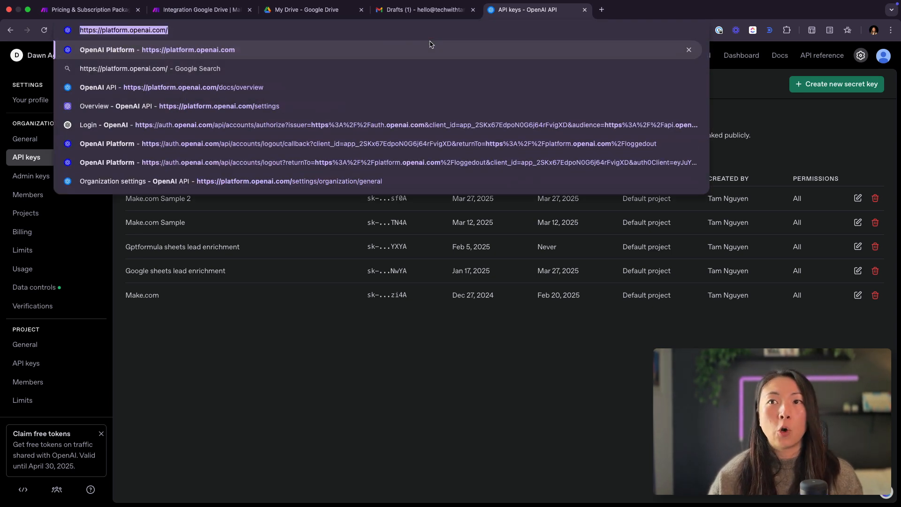
left_click(430, 44)
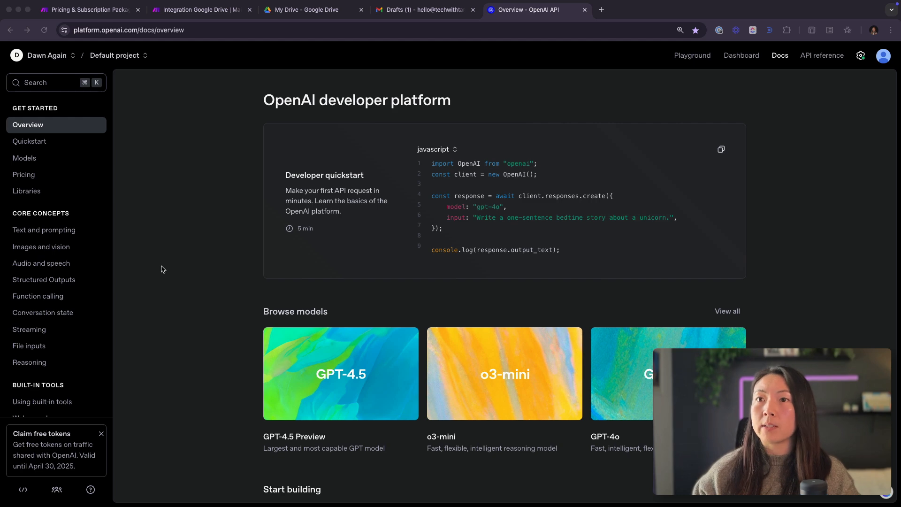
left_click(868, 95)
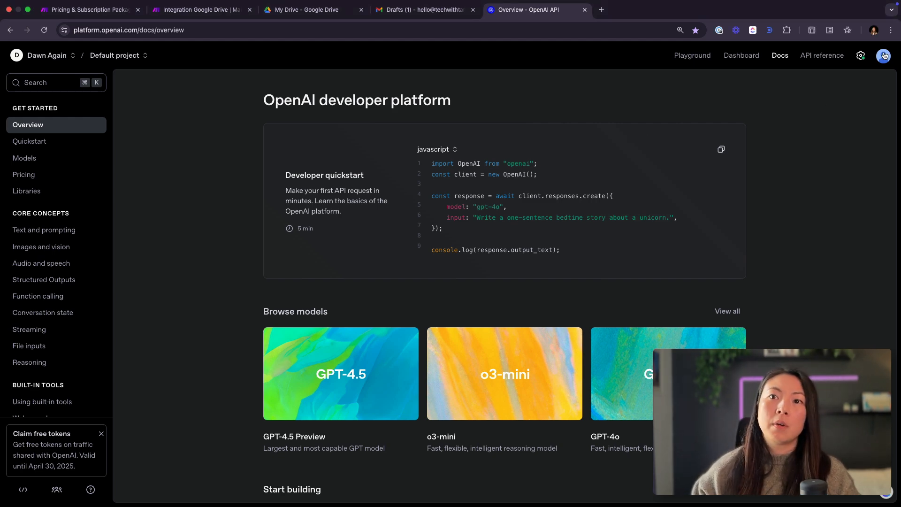
left_click(861, 56)
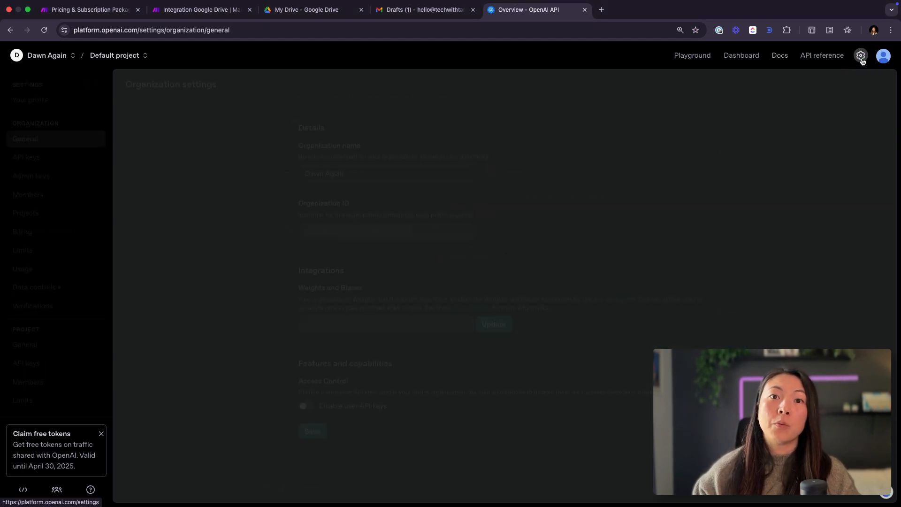
left_click(71, 233)
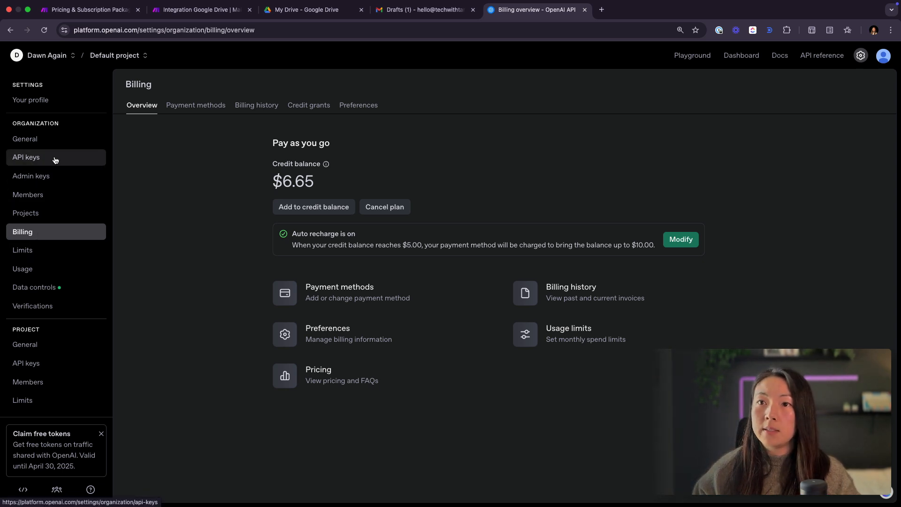
Step: Try to create a new secret key named Make.com Example in the organization's API keys
left_click(28, 162)
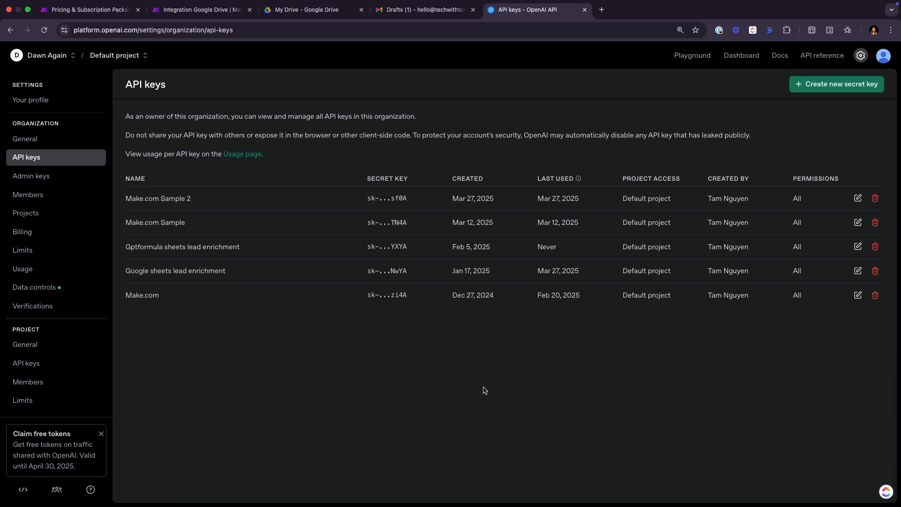
left_click(812, 90)
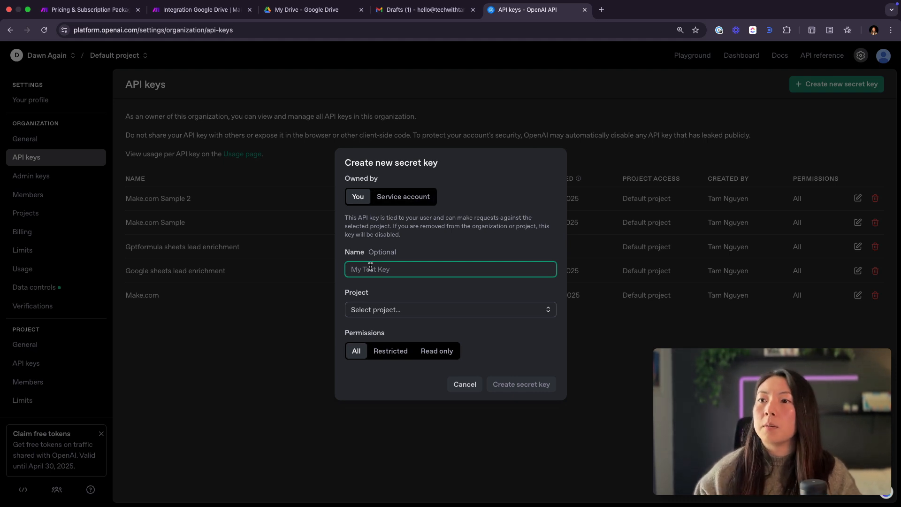
type("Make.com")
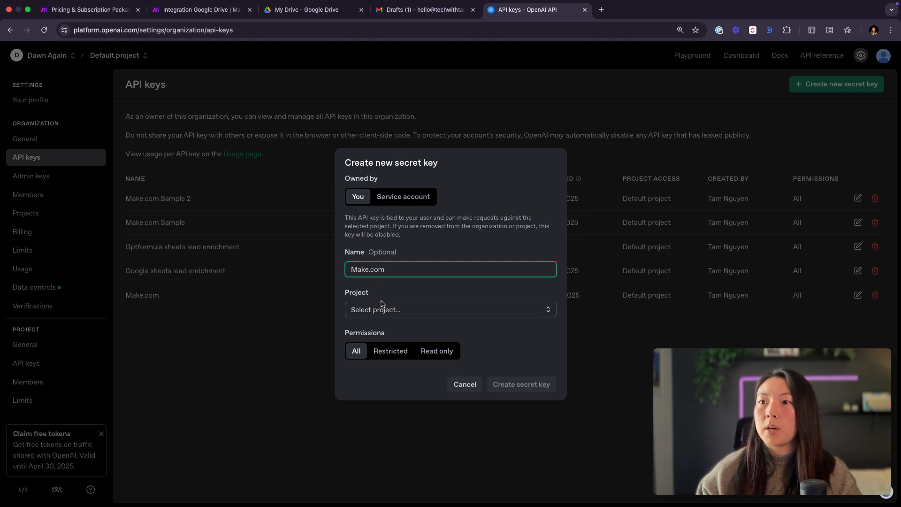
type(" Example")
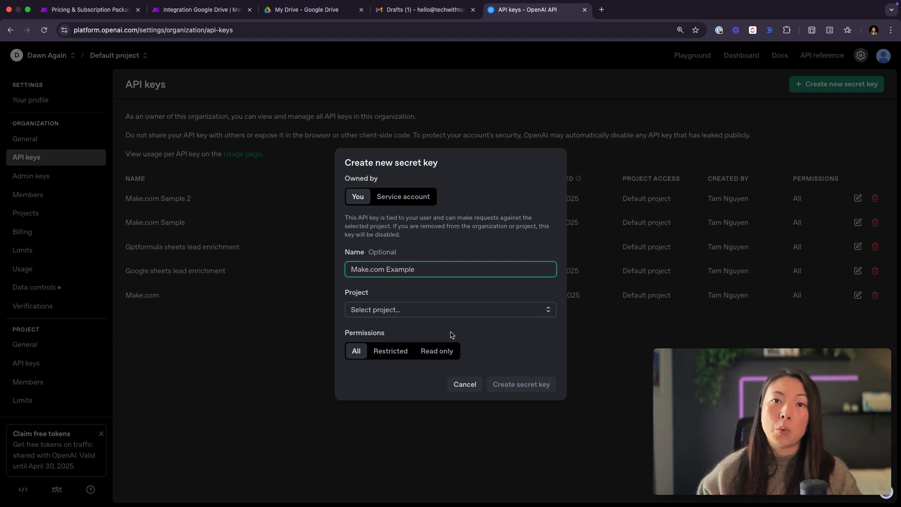
left_click(448, 320)
left_click(439, 314)
left_click(413, 328)
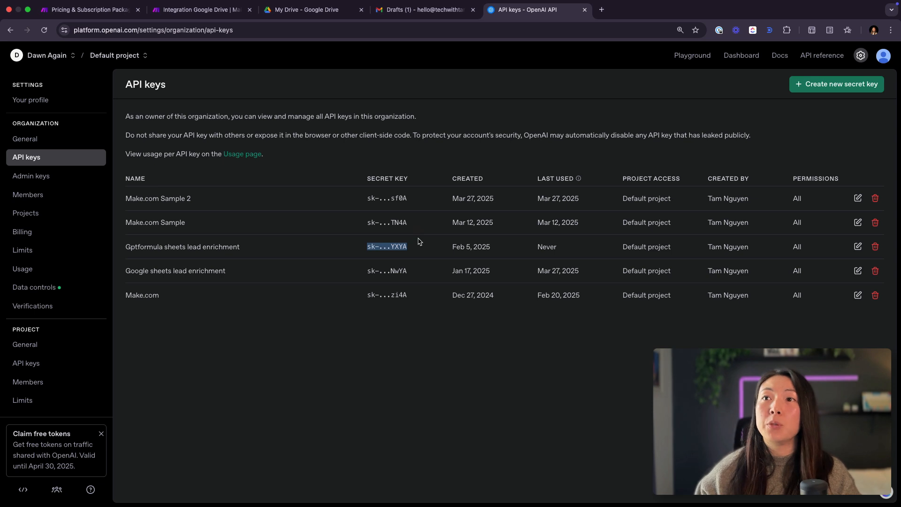
Step: Switch back to Make and view the API Key field for adding a new OpenAI connection
left_click(198, 13)
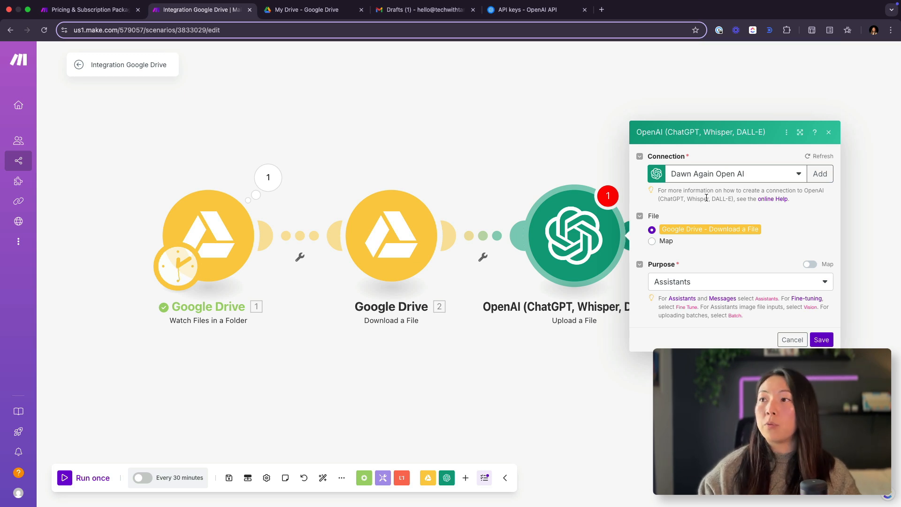
left_click(820, 174)
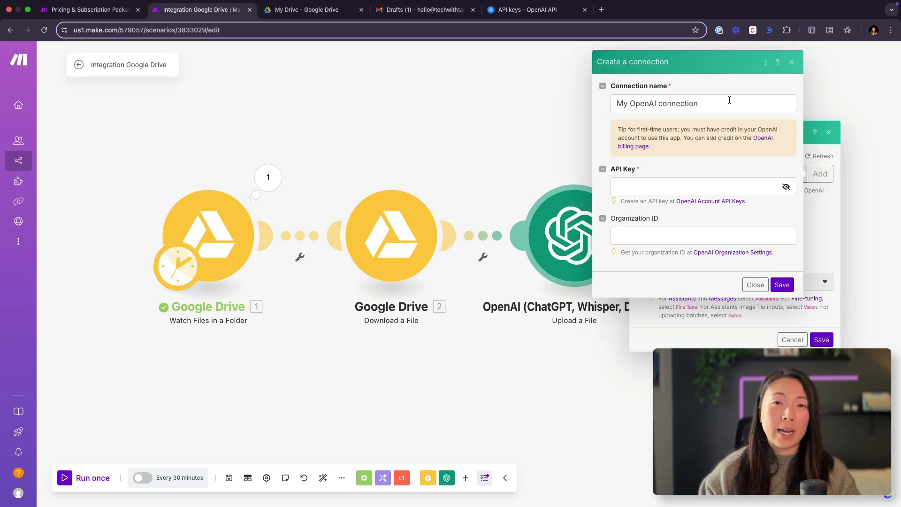
left_click(689, 181)
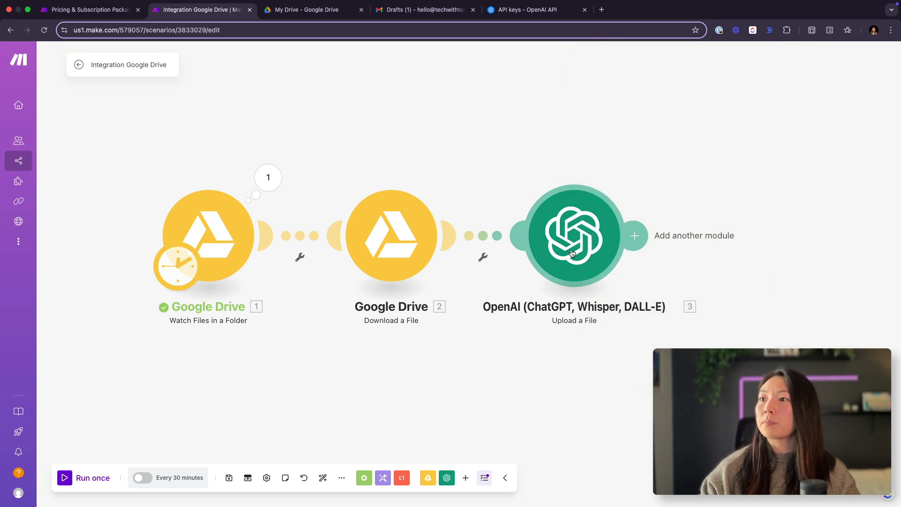
Step: Save the Upload a File module with the Dawn Again Open AI connection, the Download a File output and the Assistants purpose
left_click(576, 252)
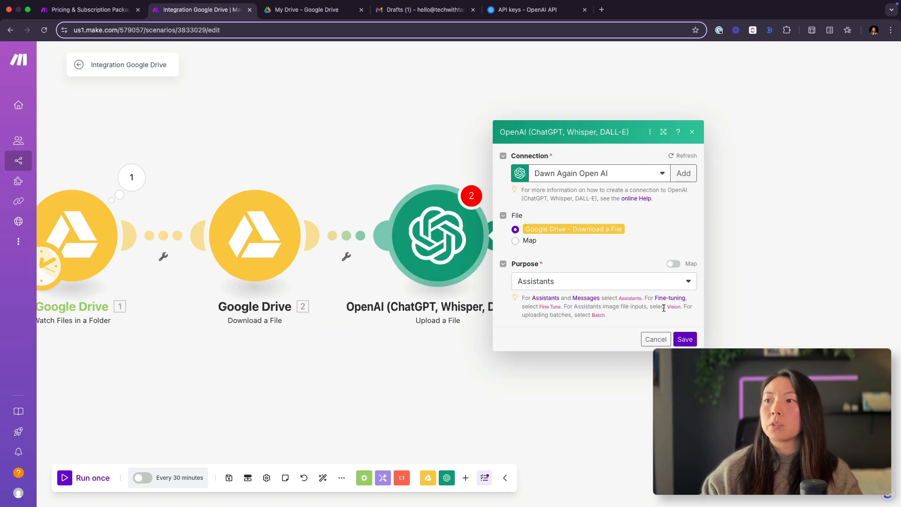
left_click(686, 339)
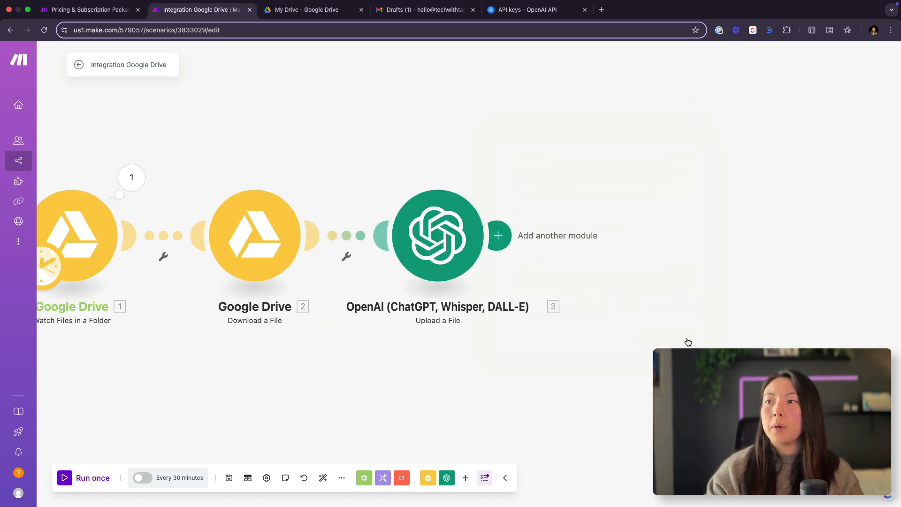
Step: Add an OpenAI Message an Assistant module after Upload a File and choose Make.com Sample Assistant (gpt-4o) as its assistant
left_click(500, 241)
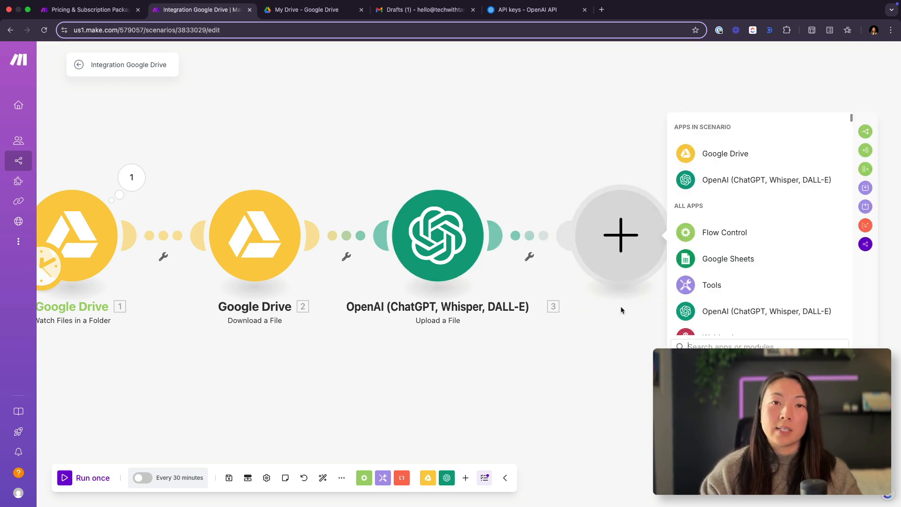
left_click(704, 305)
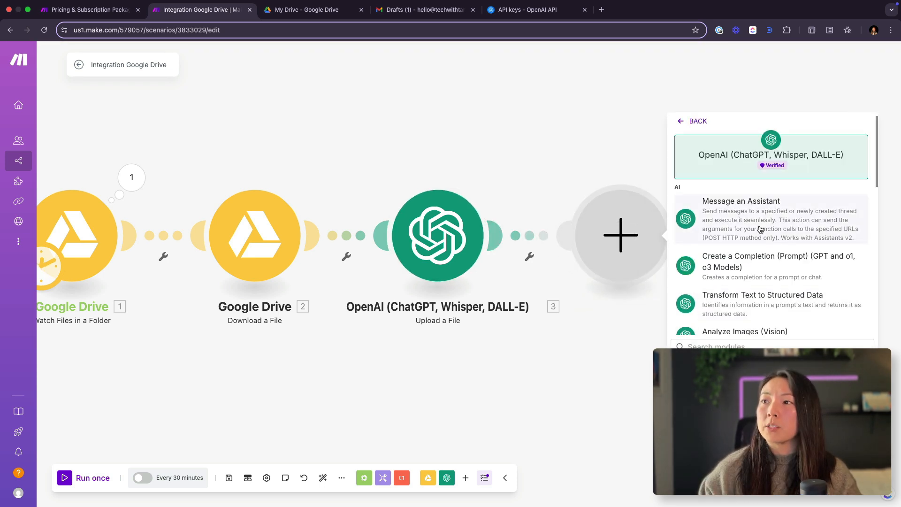
left_click(761, 230)
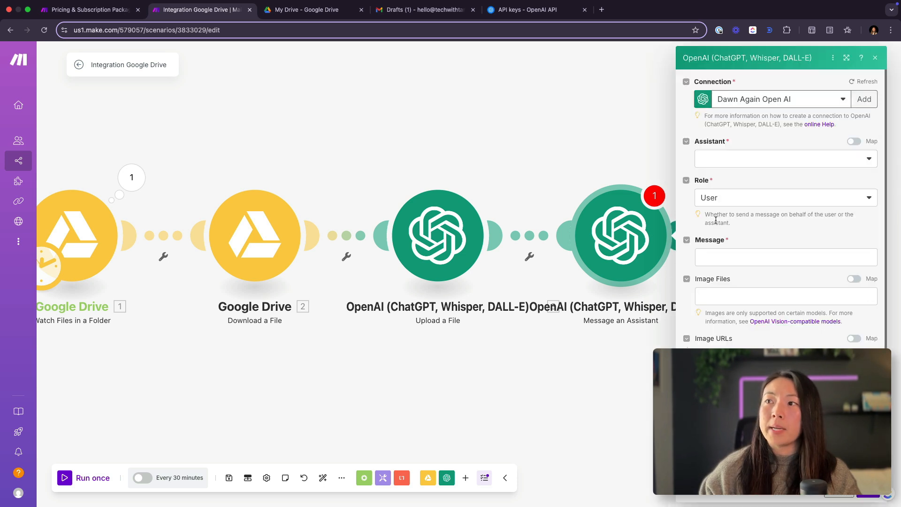
left_click(758, 160)
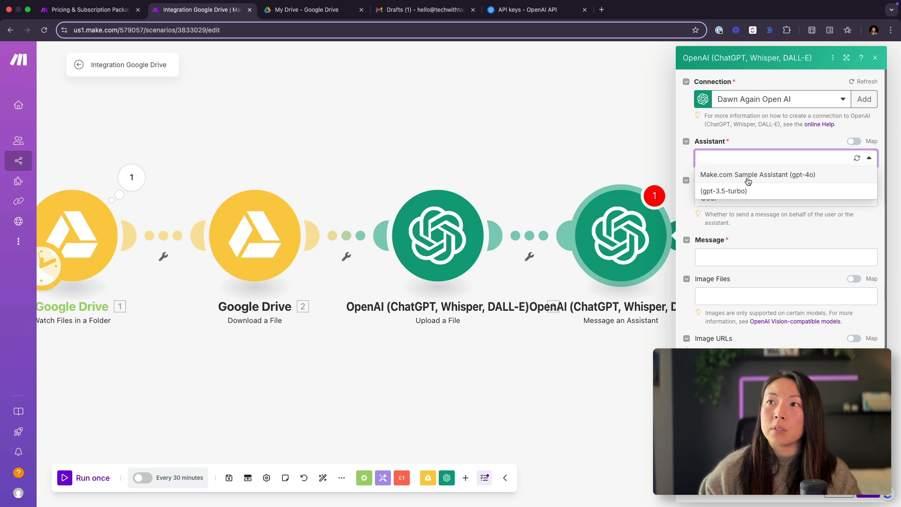
left_click(774, 177)
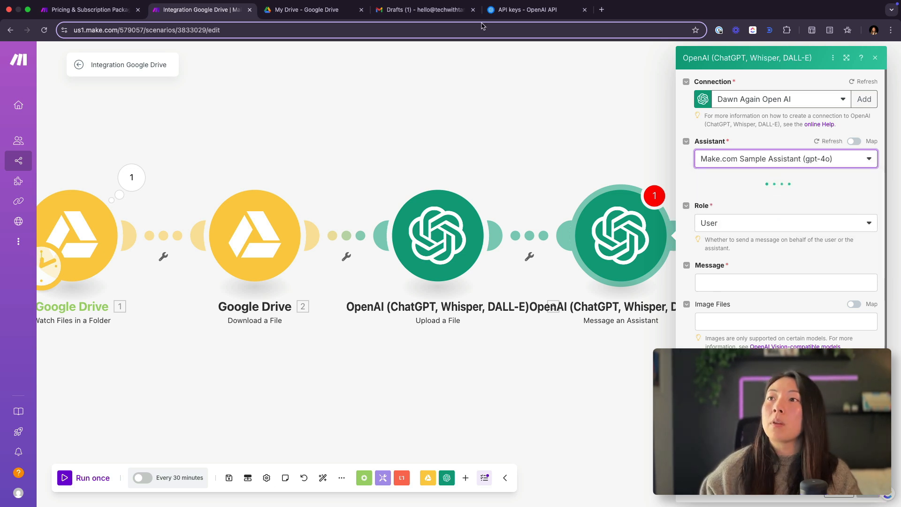
Step: Switch to the OpenAI platform and open the Assistants playground for the Dawn Again organization's default project
left_click(521, 10)
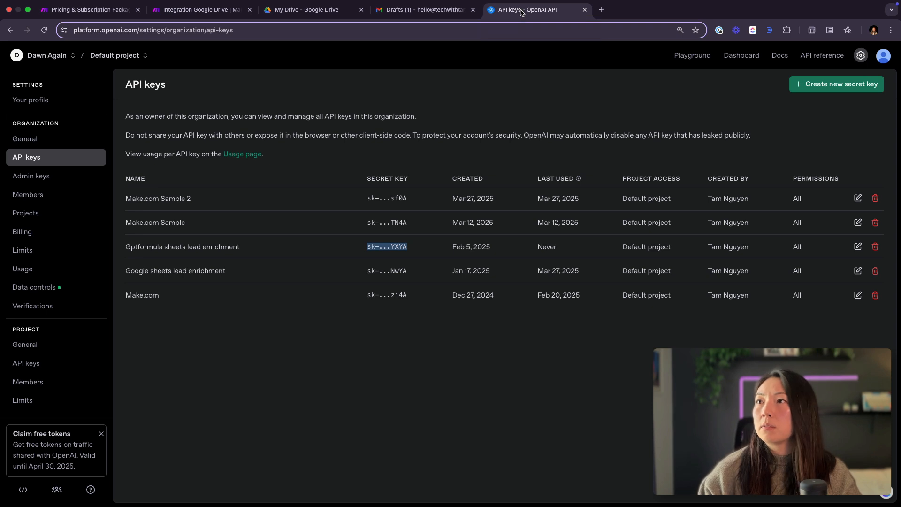
left_click(48, 58)
left_click(69, 149)
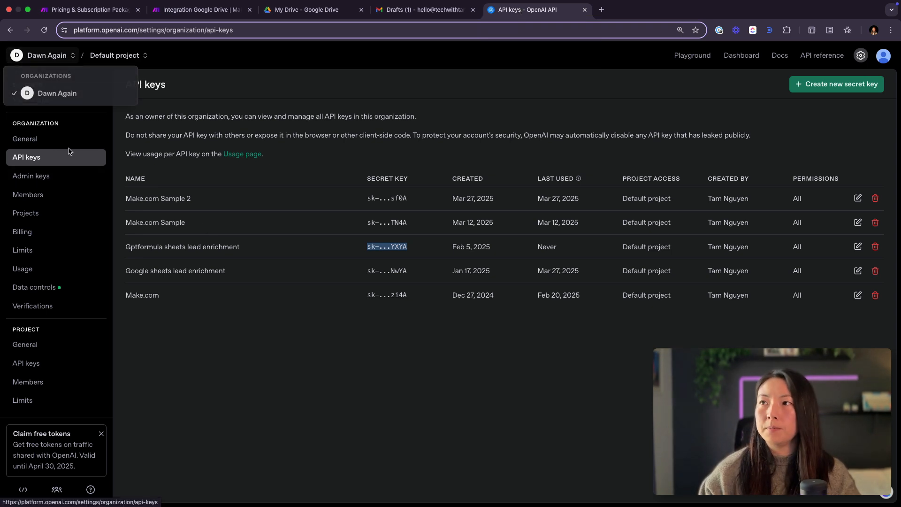
left_click(693, 56)
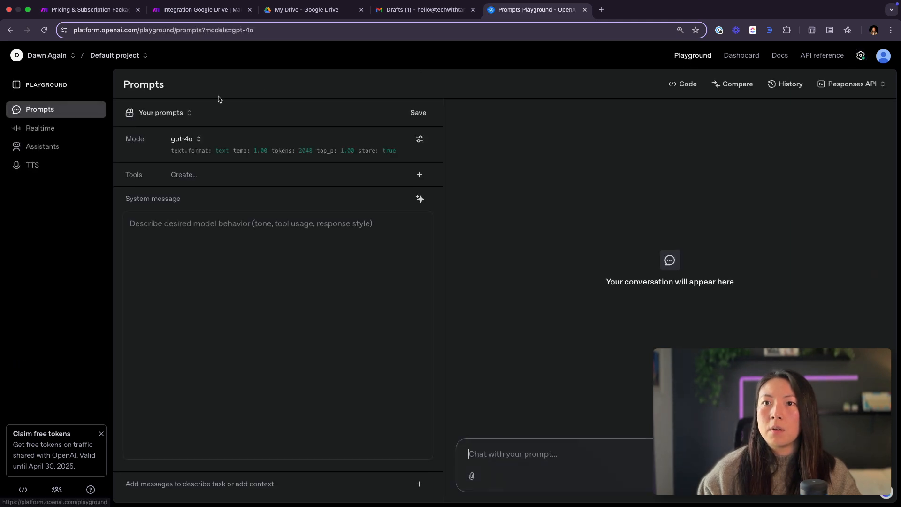
left_click(55, 152)
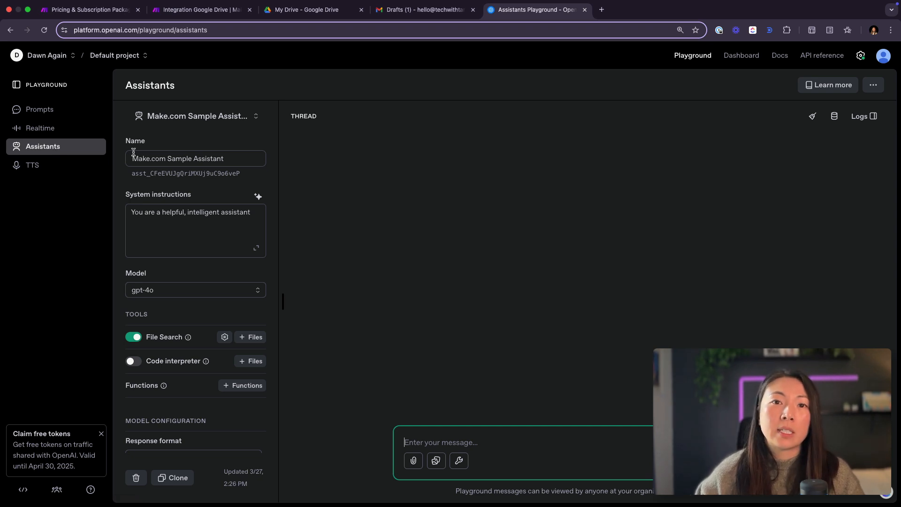
Step: Review the Make.com Sample Assistant's name, system instructions and available models
left_click(197, 222)
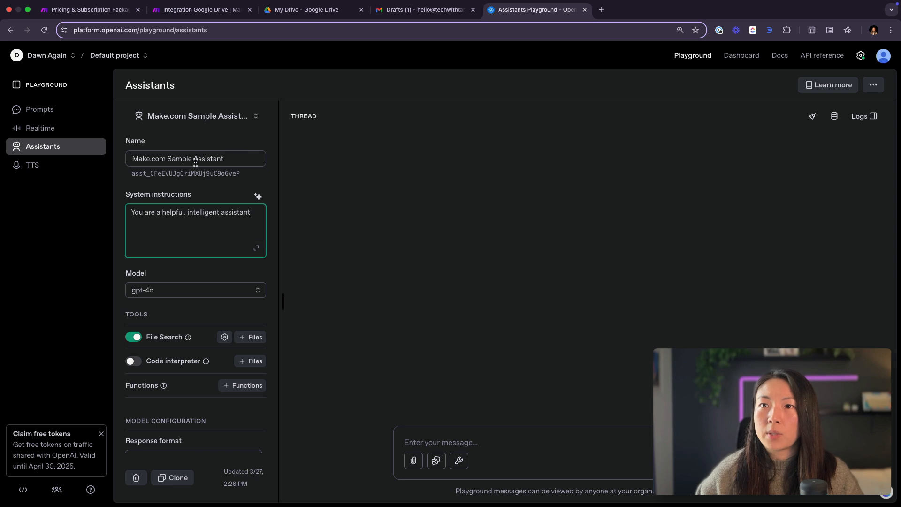
left_click(237, 159)
left_click(218, 231)
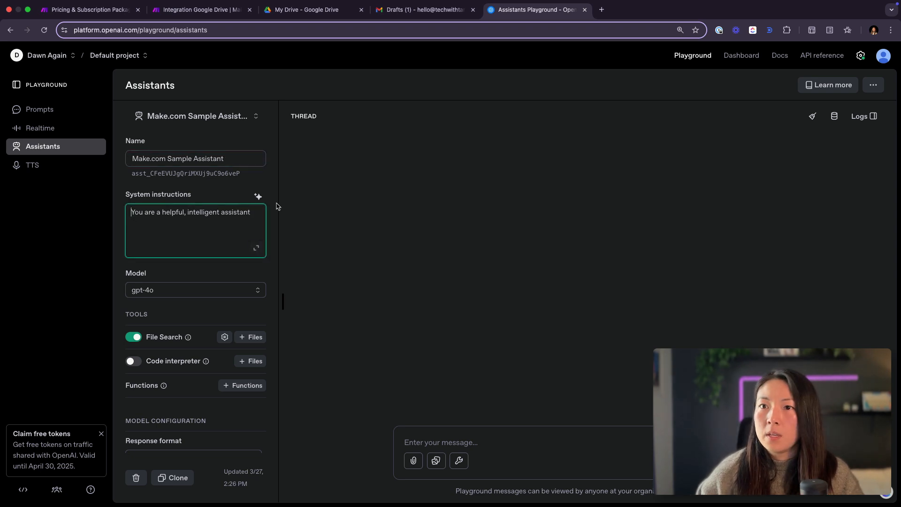
key("super+a")
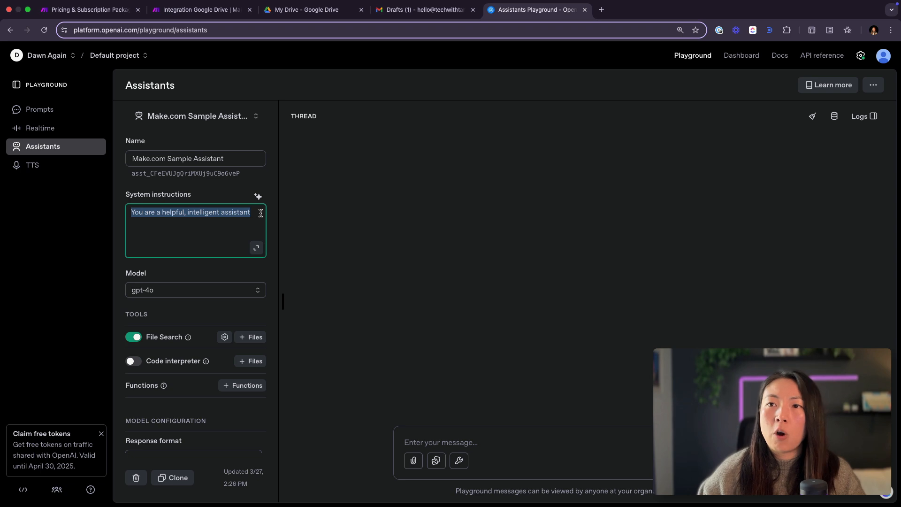
scroll(197, 252, "down", 3)
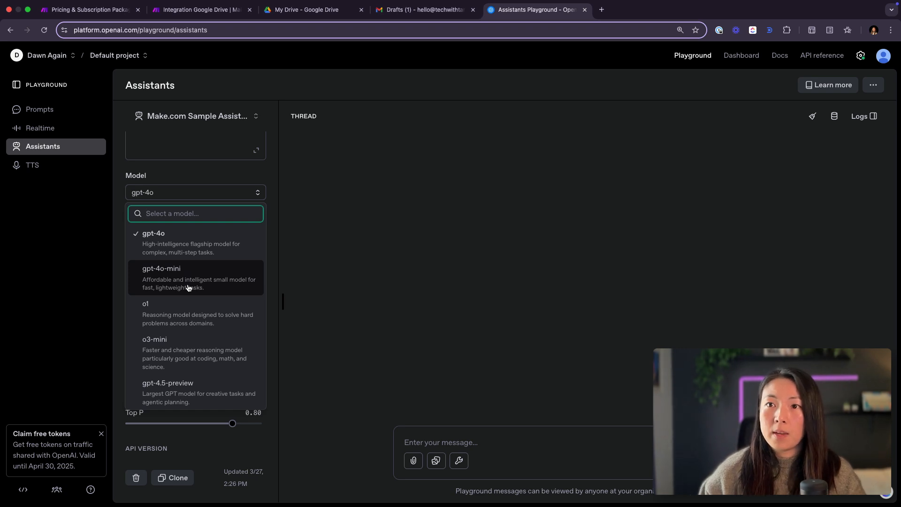
left_click(392, 265)
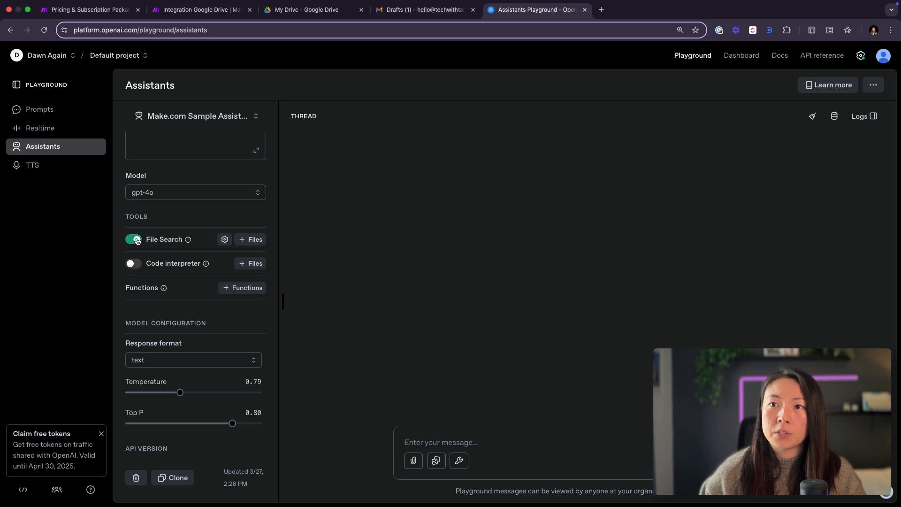
Step: Enable the Code interpreter tool for the Make.com Sample Assistant and check its remaining model configuration
scroll(136, 241, "down", 2)
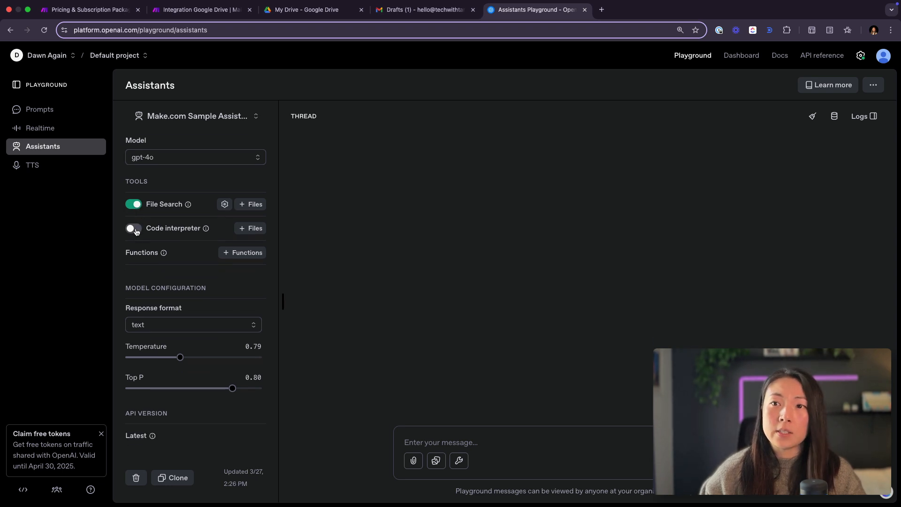
left_click(134, 228)
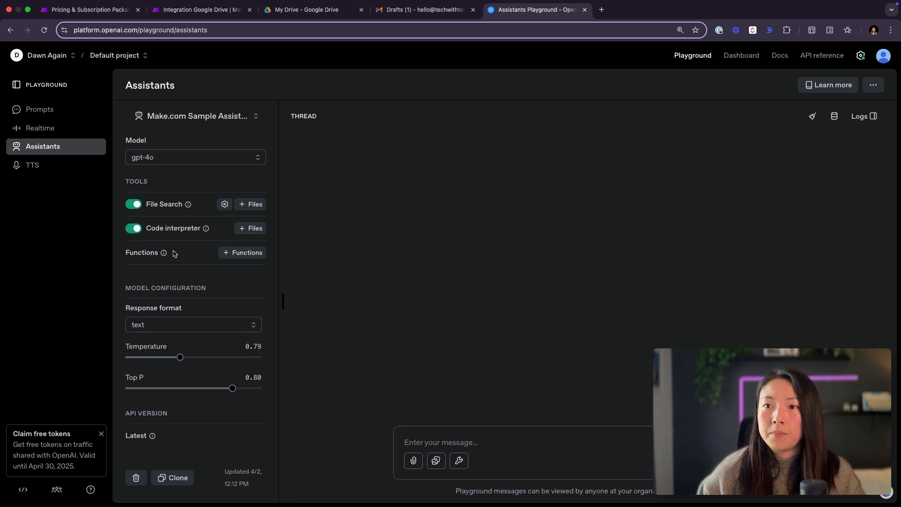
scroll(174, 254, "down", 1)
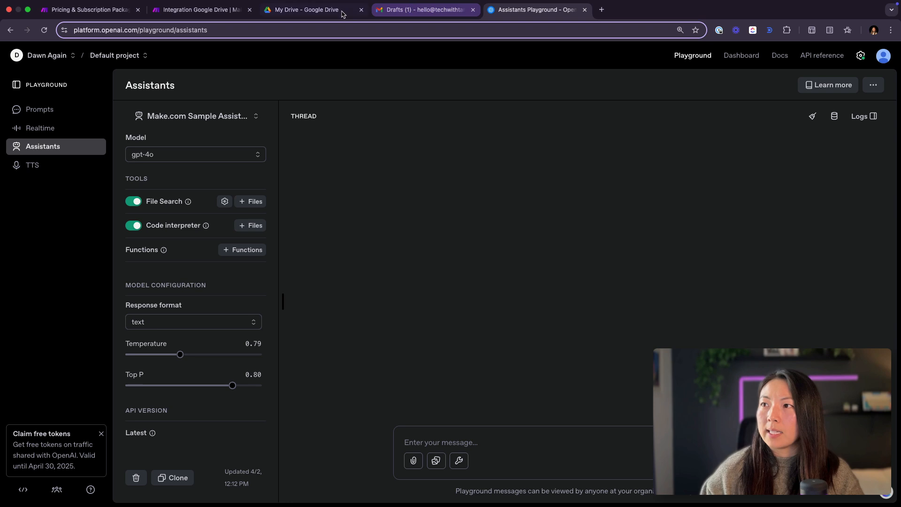
Step: Return to the Make scenario and paste the email-writing prompt with #Role, #Task and #Guidelines sections as the assistant module's message
left_click(211, 10)
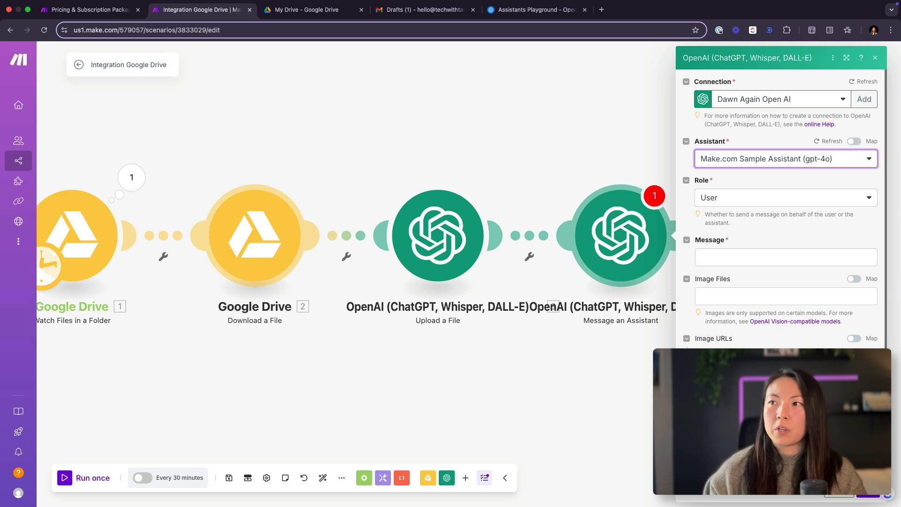
key("super+Tab")
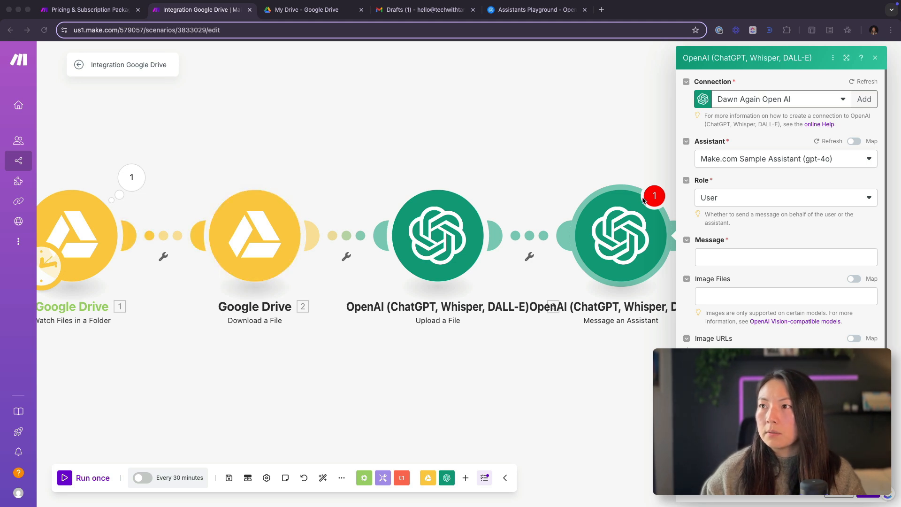
scroll(712, 168, "down", 1)
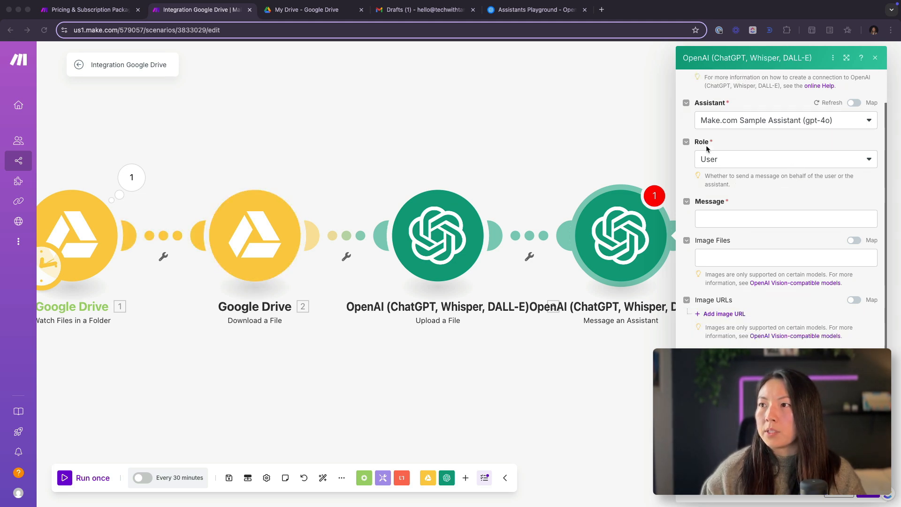
left_click(745, 215)
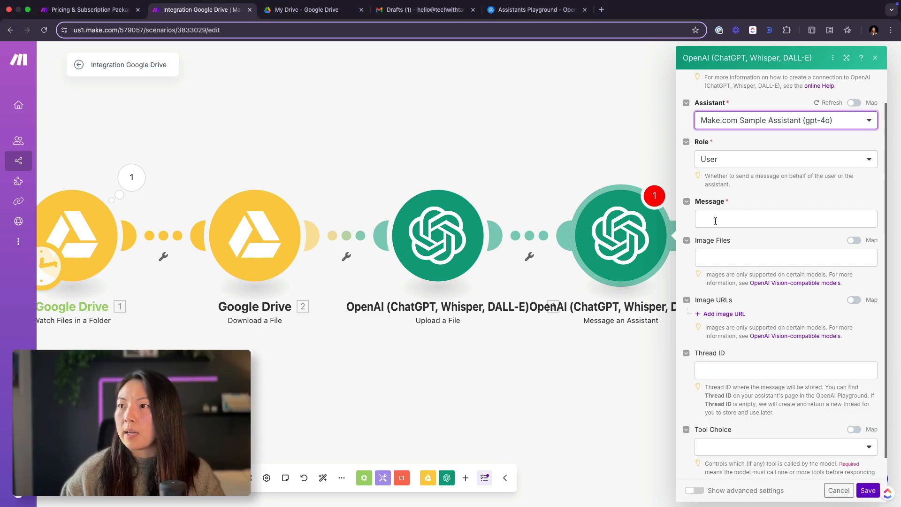
key("super+v")
scroll(780, 316, "up", 1)
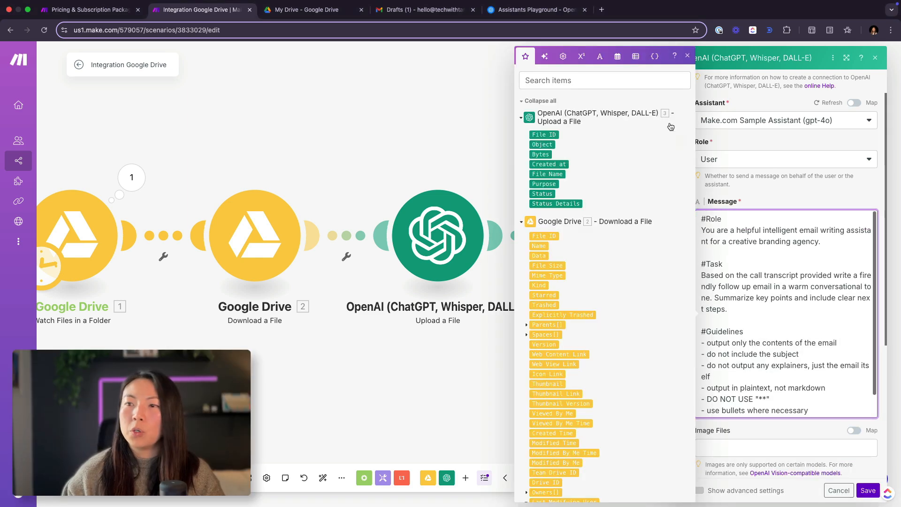
left_click(687, 56)
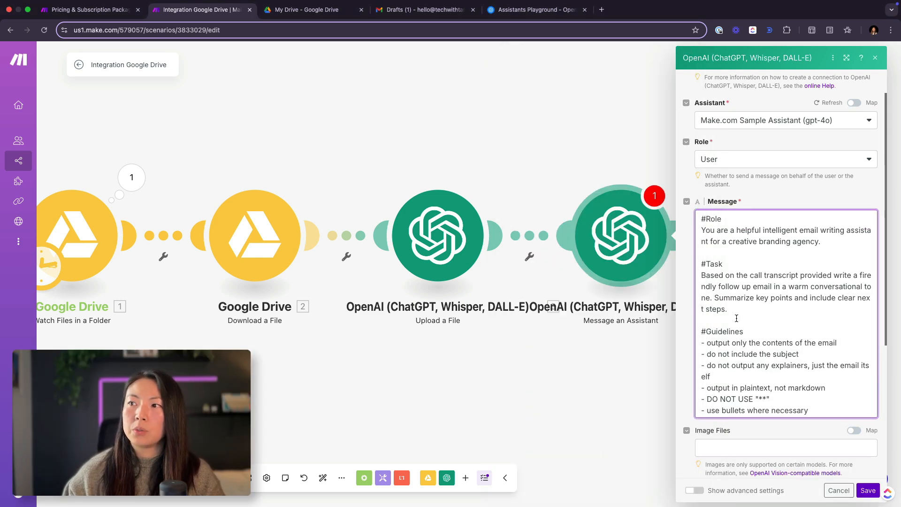
Step: Read through the #Role and #Task sections of the message prompt, including the instruction to summarize key points
scroll(736, 318, "down", 1)
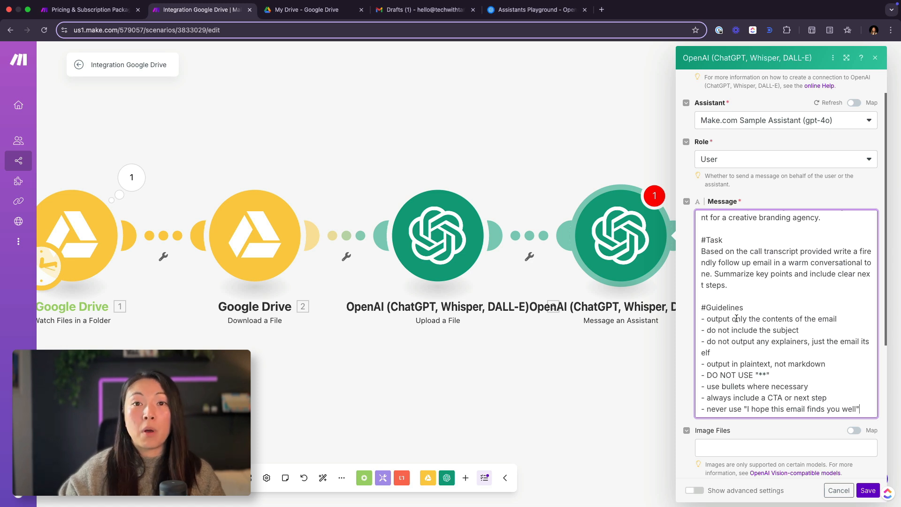
scroll(736, 318, "up", 1)
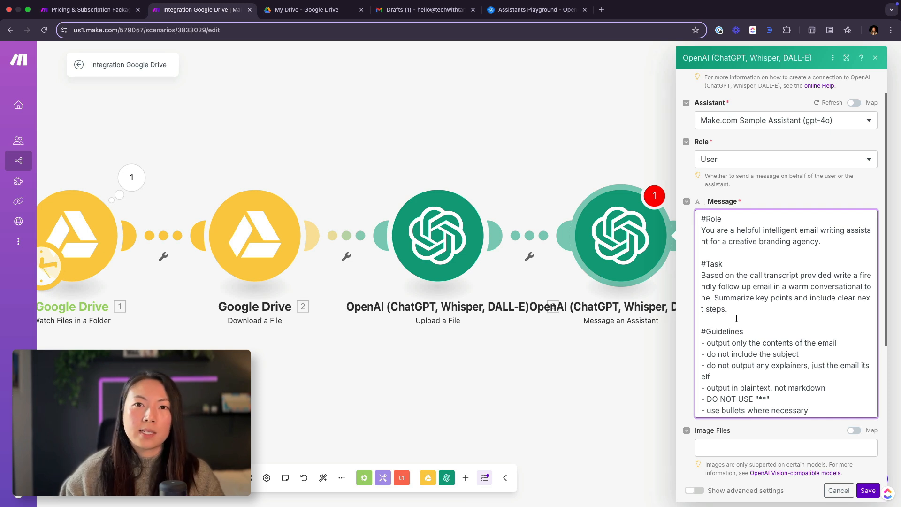
left_click_drag(840, 241, 700, 216)
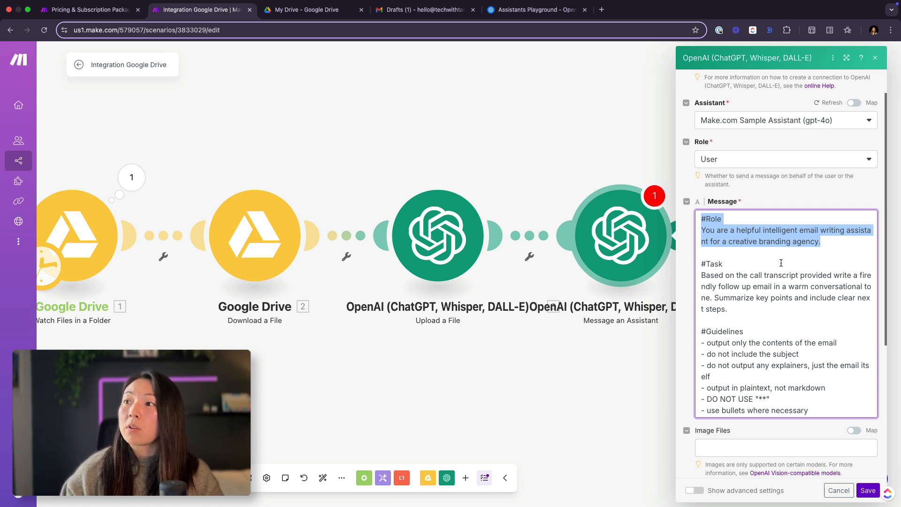
left_click(730, 286)
left_click(746, 310)
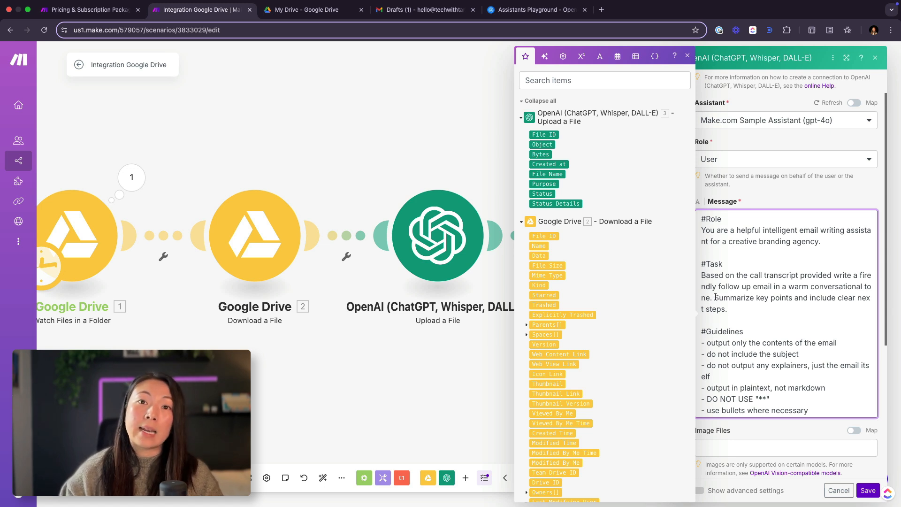
left_click_drag(714, 298, 761, 309)
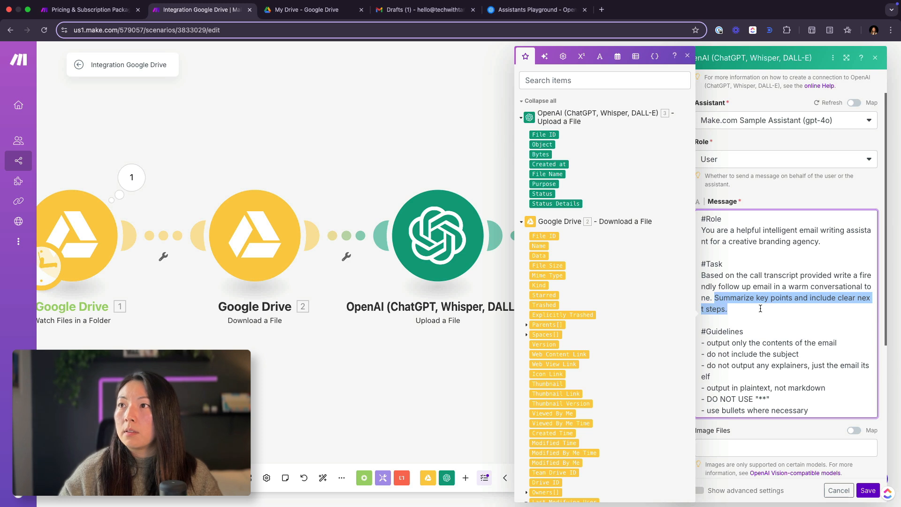
left_click(753, 311)
scroll(753, 311, "down", 2)
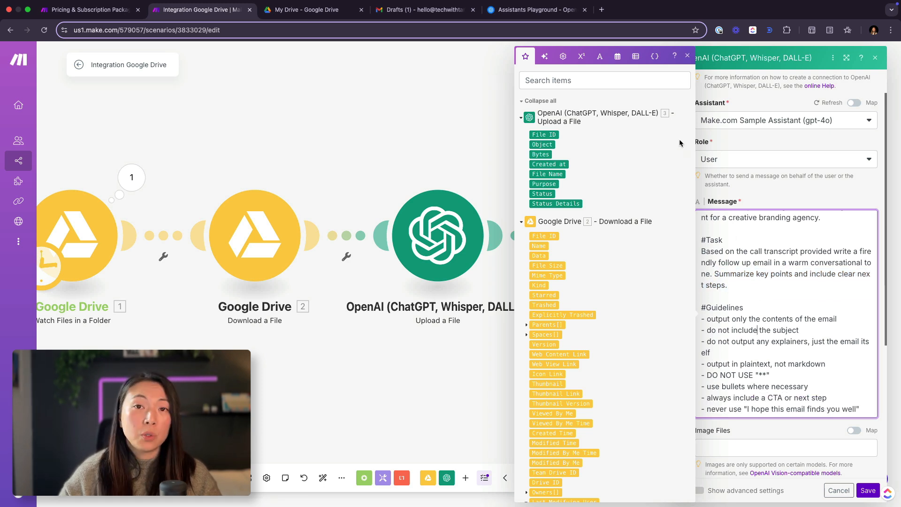
left_click(688, 55)
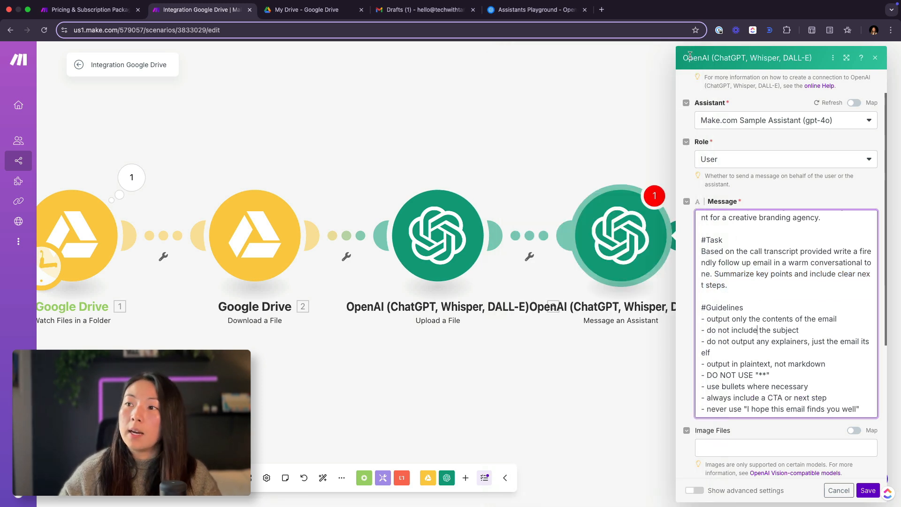
Step: Examine the #Guidelines of the message prompt, including the plaintext output and "**" rules
left_click(702, 308)
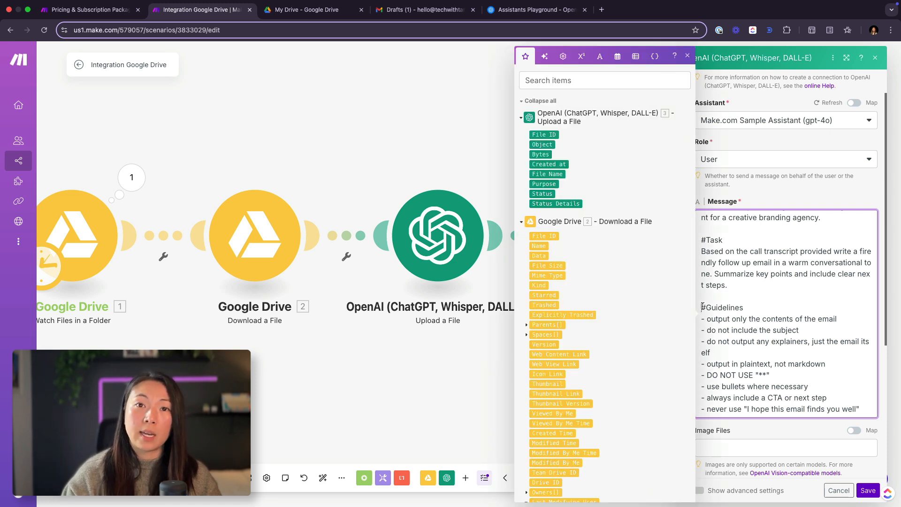
left_click(722, 319)
left_click(844, 317)
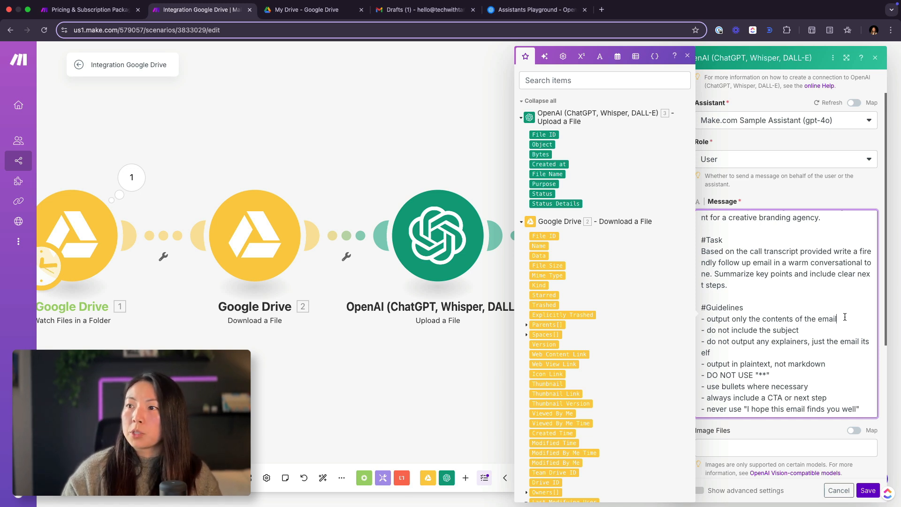
left_click(793, 330)
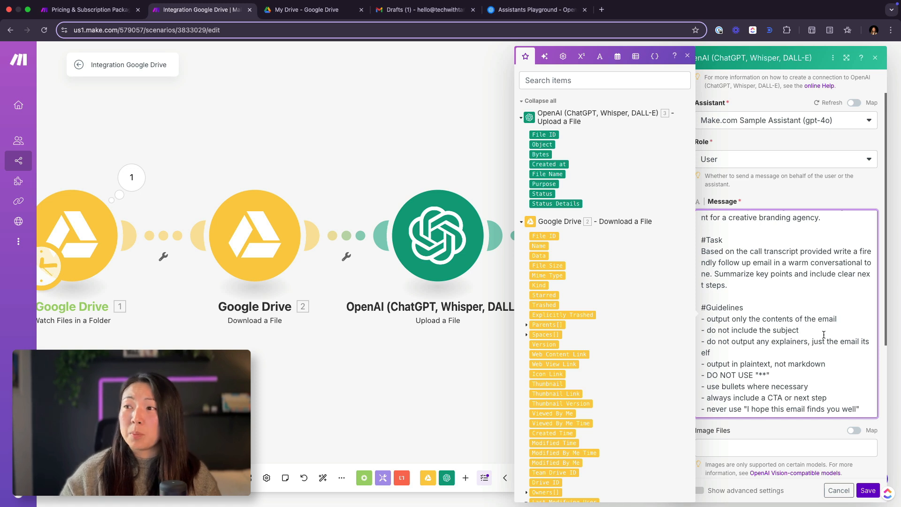
left_click(747, 354)
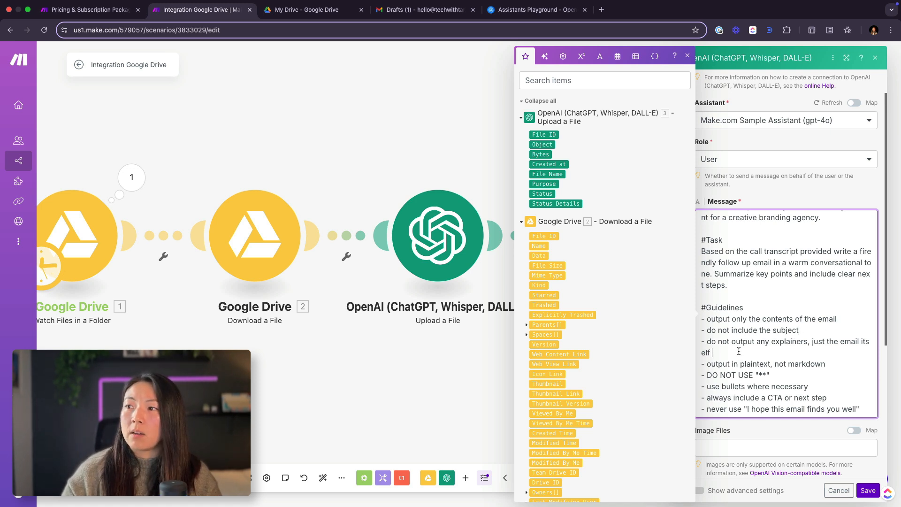
left_click_drag(706, 364, 827, 363)
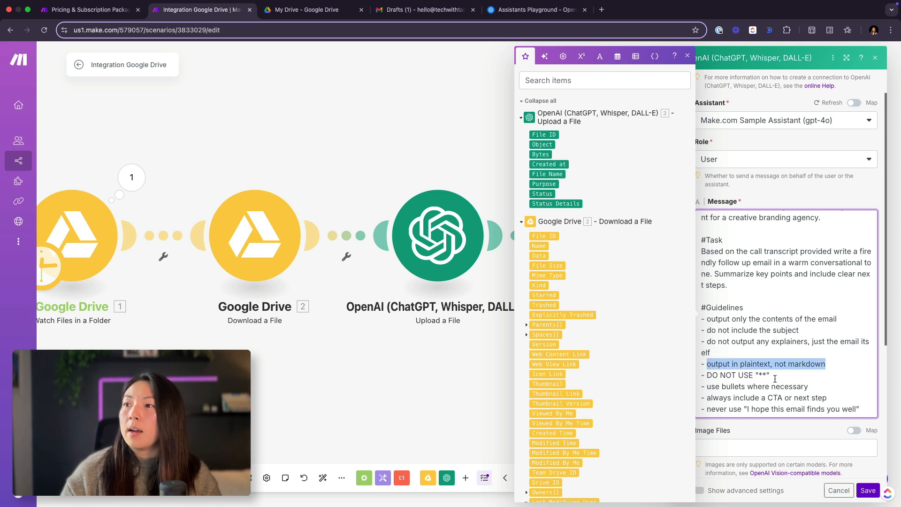
left_click_drag(769, 376, 760, 376)
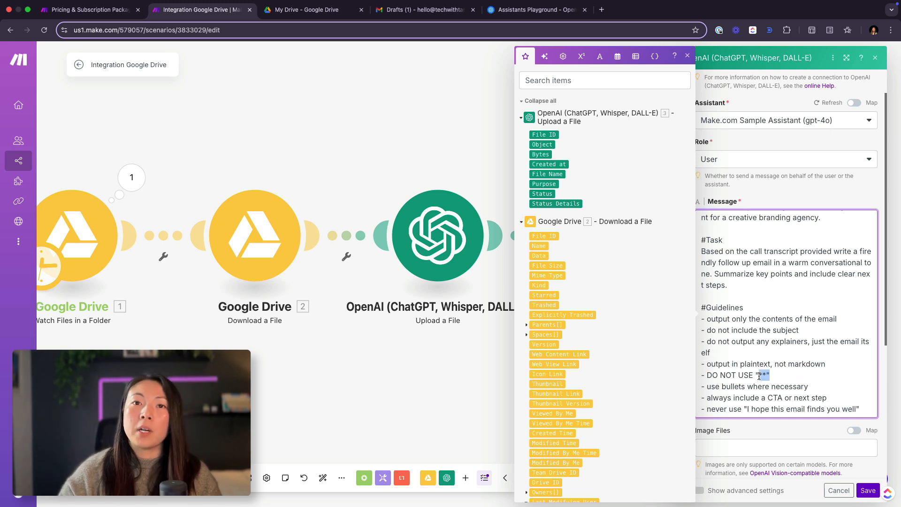
left_click(779, 376)
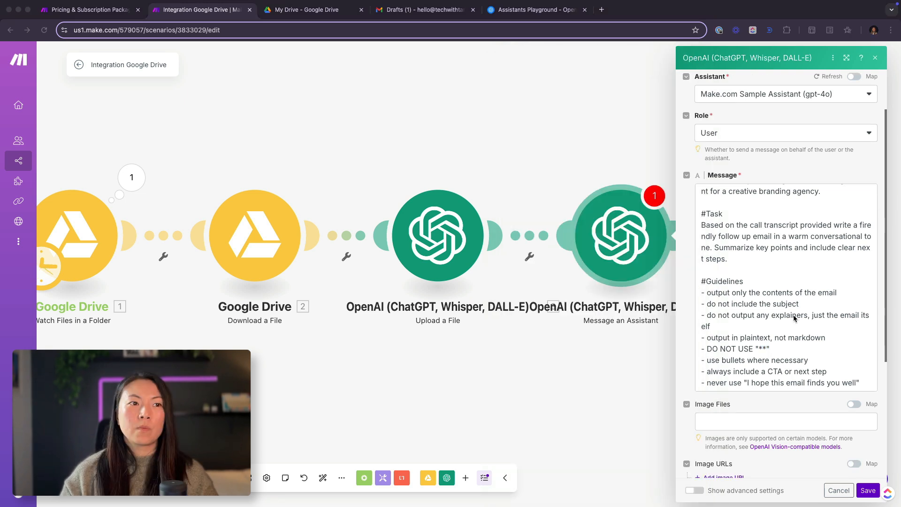
Step: Set the assistant module's Tool Choice to File Search
scroll(794, 319, "down", 5)
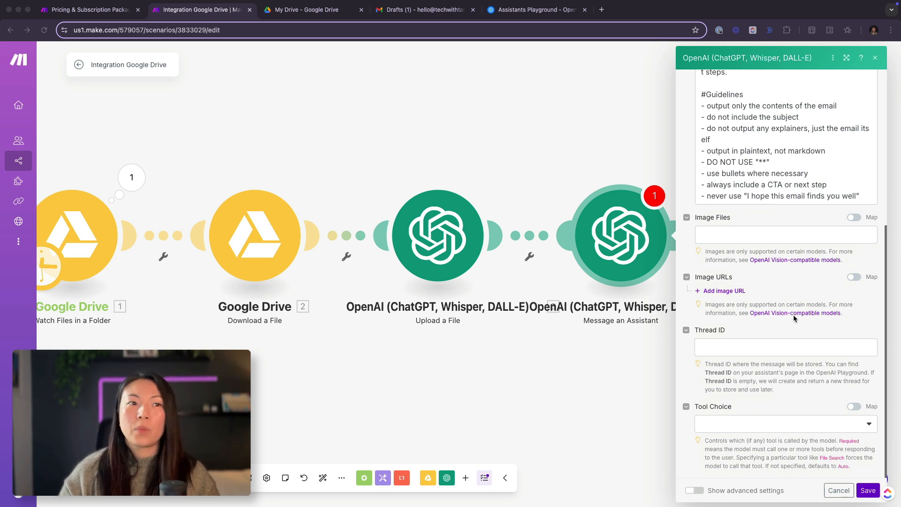
left_click(576, 300)
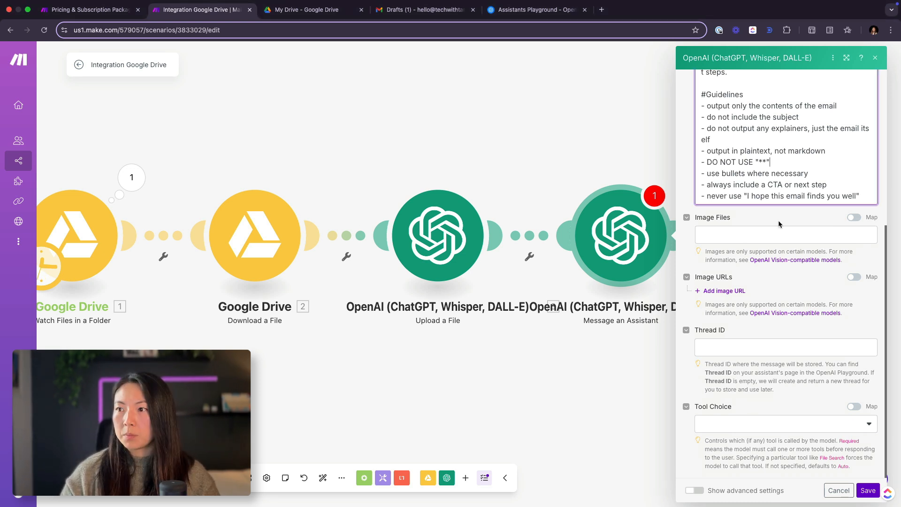
left_click(779, 421)
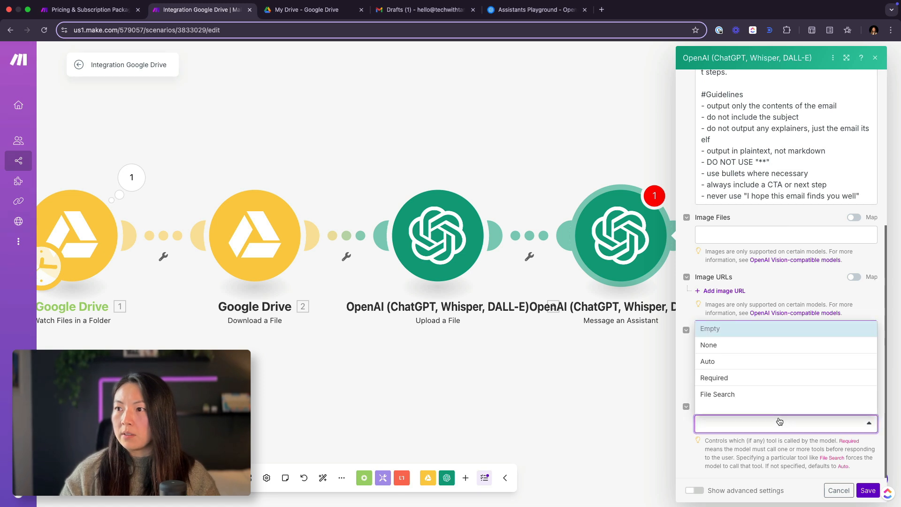
scroll(777, 393, "down", 2)
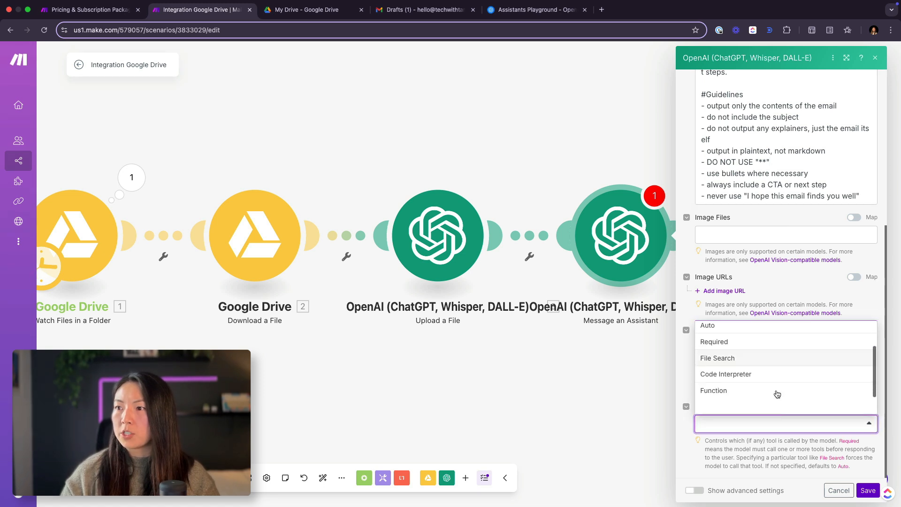
left_click(759, 356)
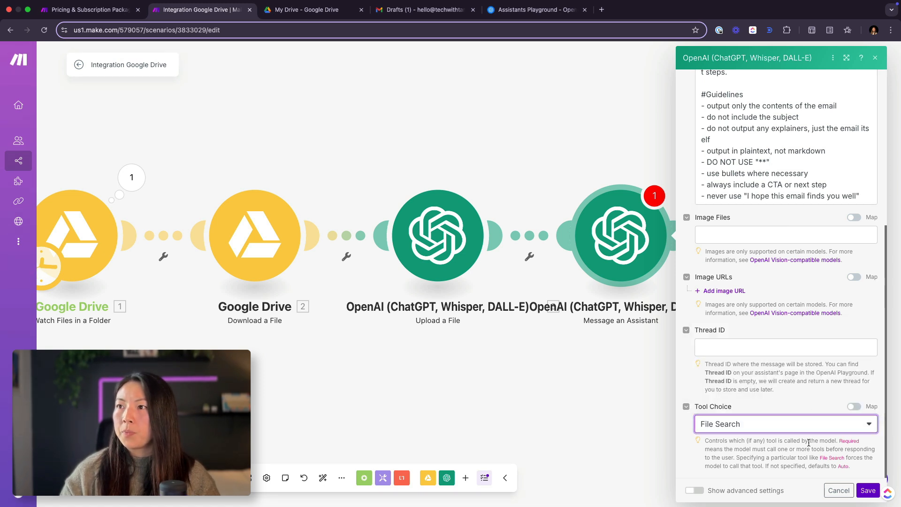
Step: Show the assistant module's advanced settings and enable both the File Search and Code Interpreter tools
left_click(695, 490)
scroll(744, 398, "down", 5)
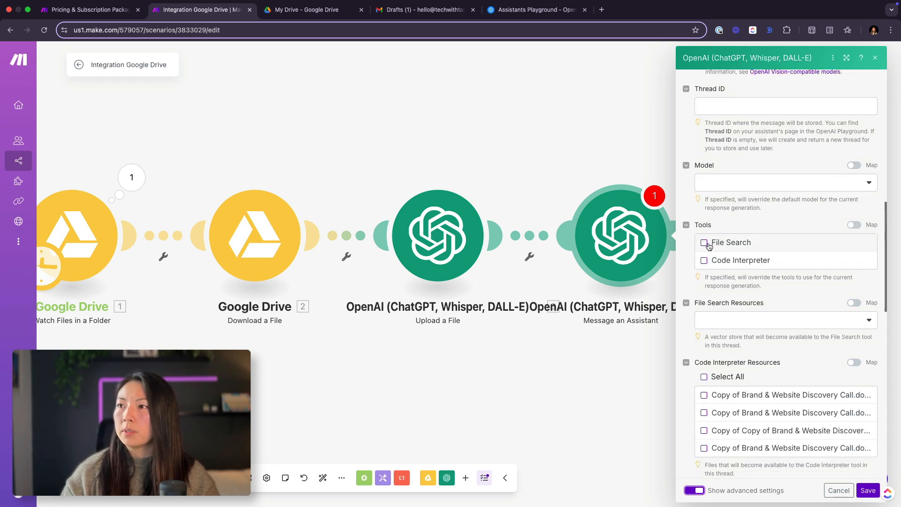
left_click(703, 243)
left_click(704, 261)
scroll(751, 260, "down", 2)
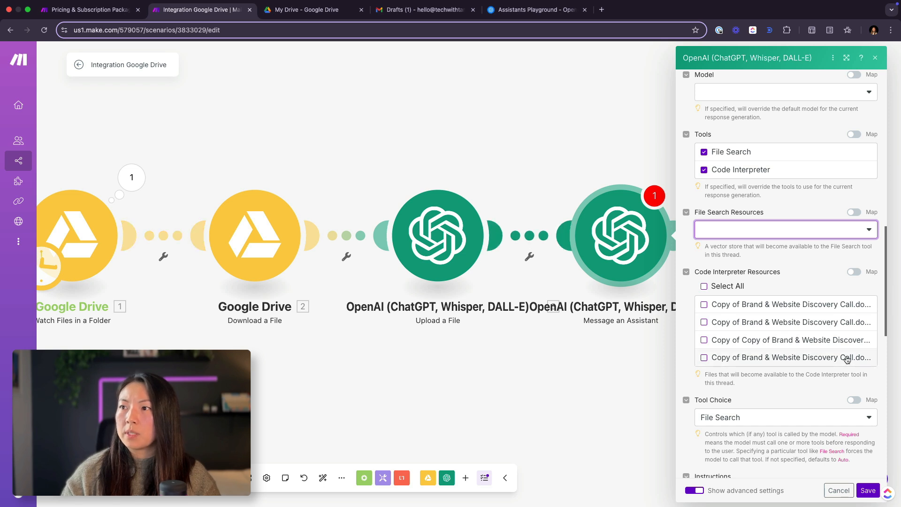
Step: Switch Code Interpreter Resources to mapping and map it to the File ID from the OpenAI Upload a File module
left_click_drag(695, 272, 783, 273)
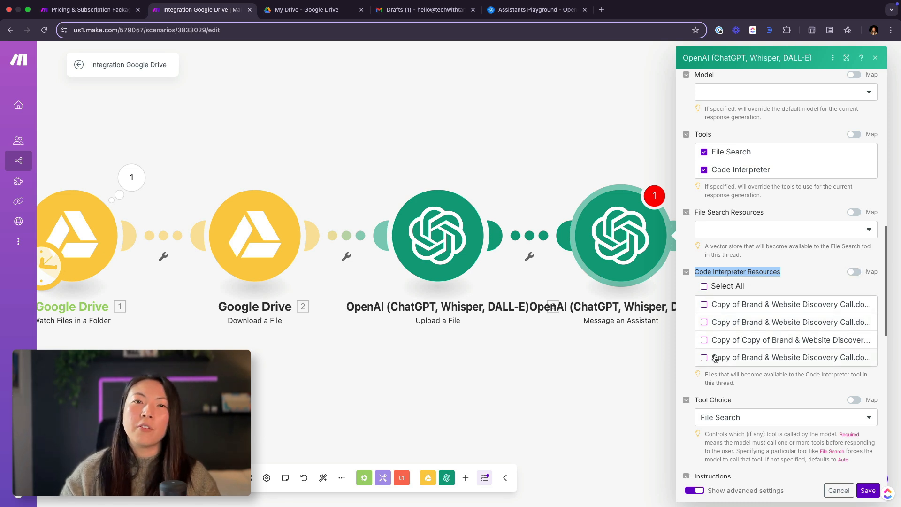
left_click(854, 272)
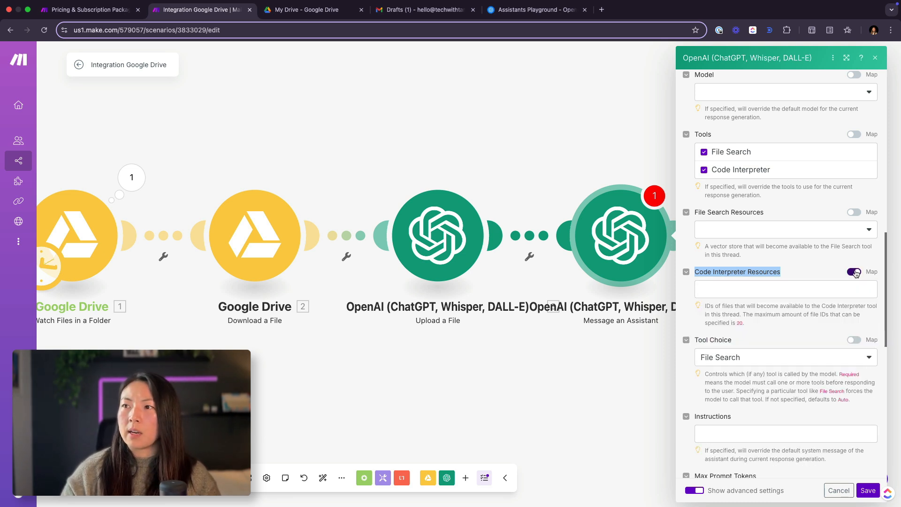
left_click(736, 288)
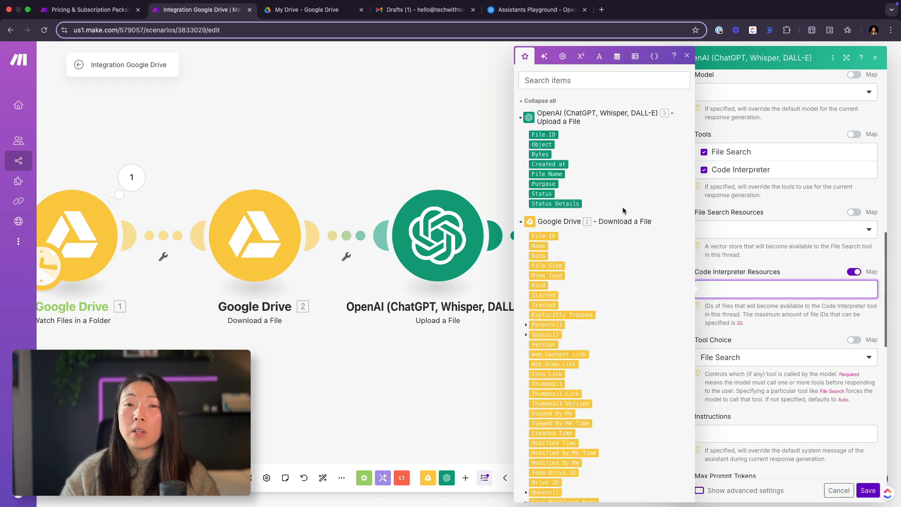
left_click(540, 134)
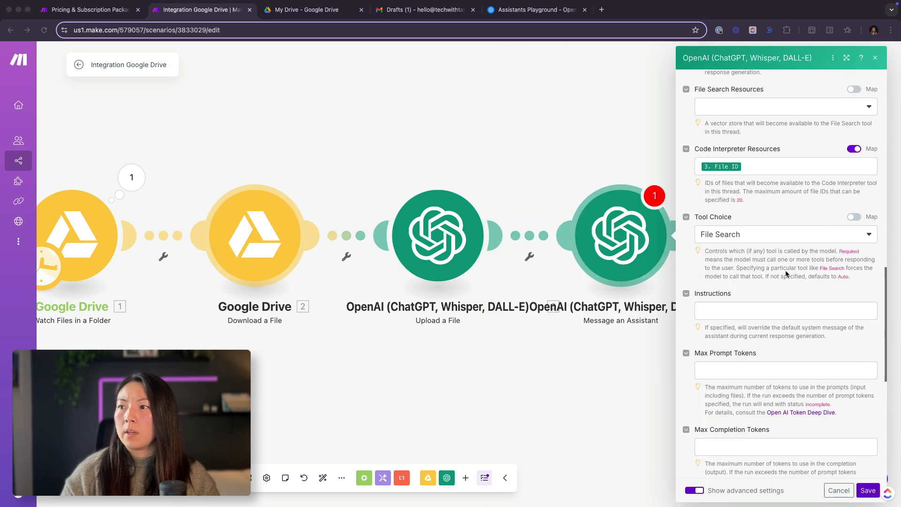
Step: Set the assistant module's Response Format to Text and save the module
scroll(786, 273, "down", 8)
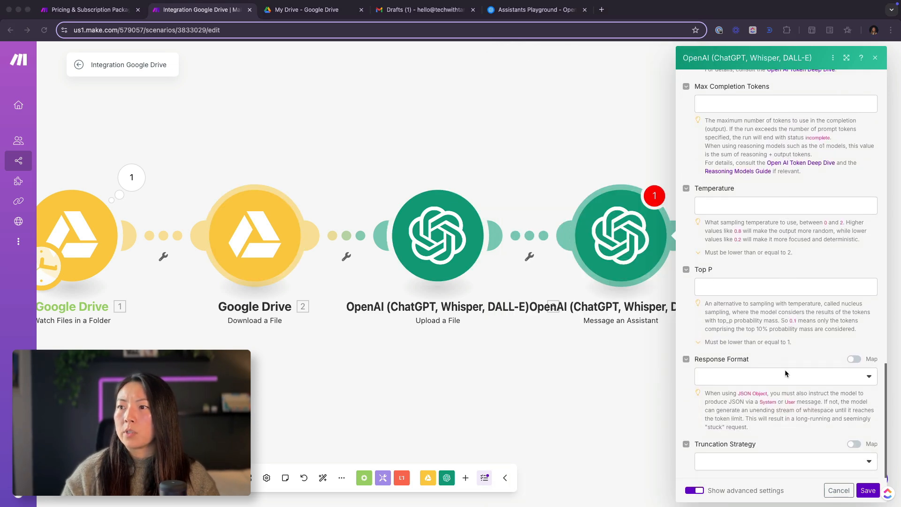
left_click(786, 375)
left_click(817, 374)
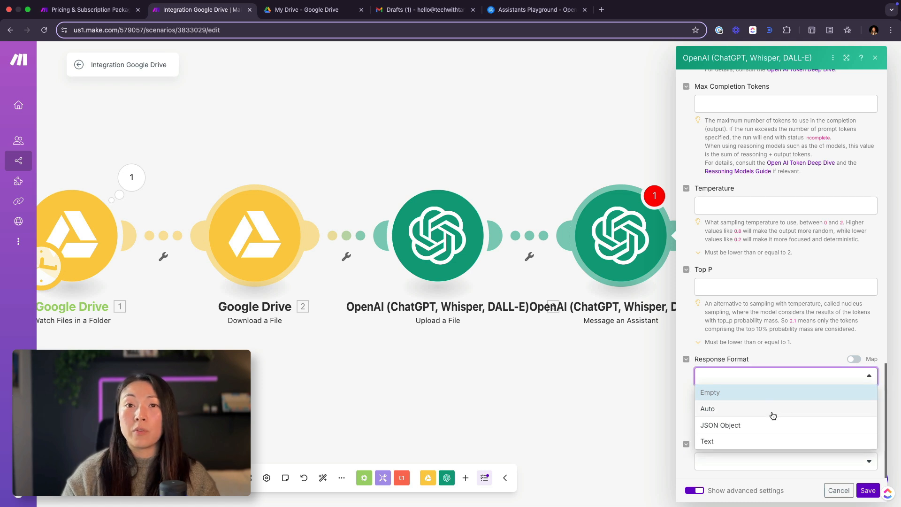
left_click(769, 446)
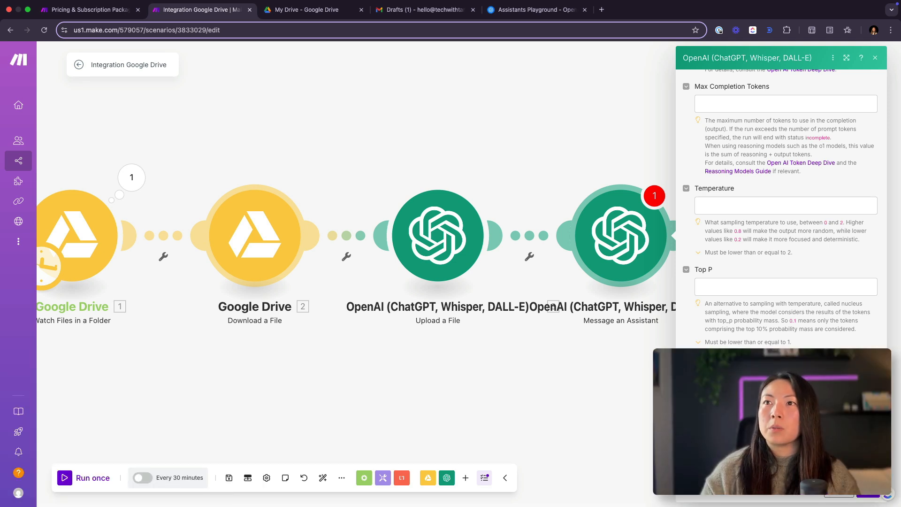
left_click(362, 392)
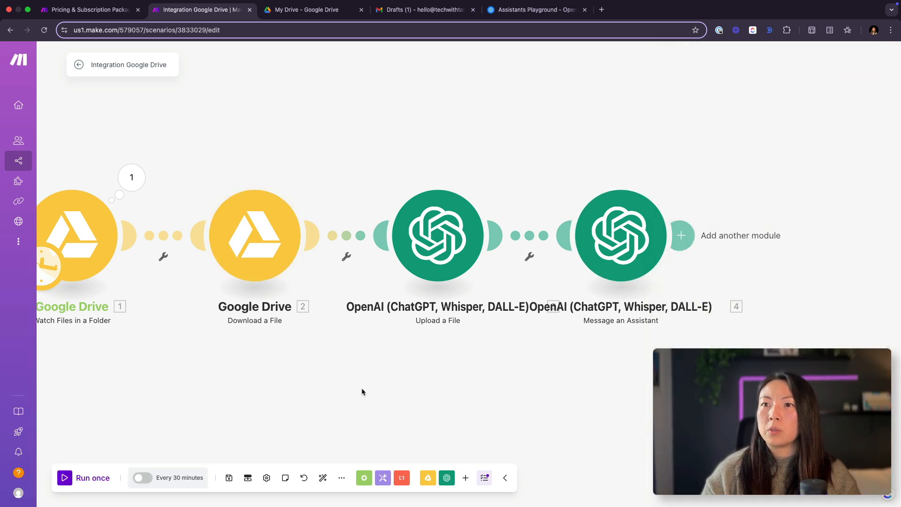
Step: Switch to Google Drive, make a copy of the Brand & Website Discovery Call document and move it into the Transcripts folder
left_click(328, 16)
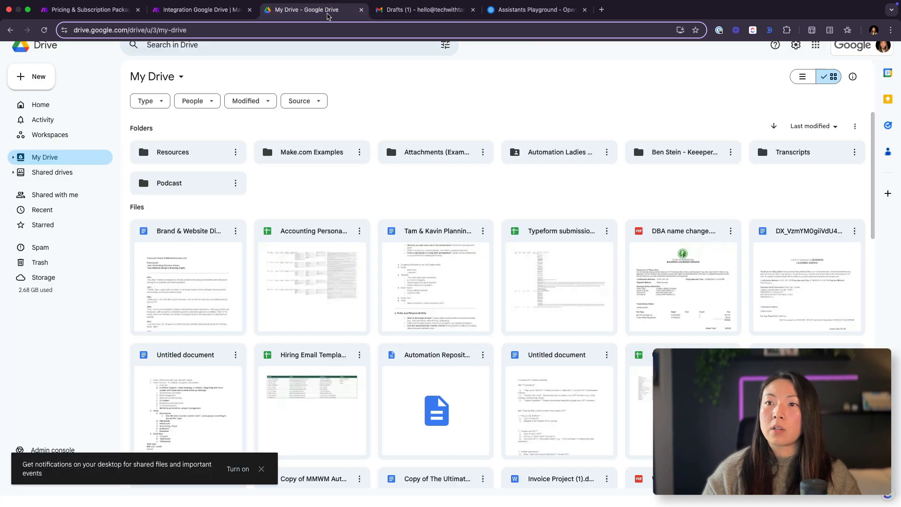
right_click(161, 300)
left_click(236, 363)
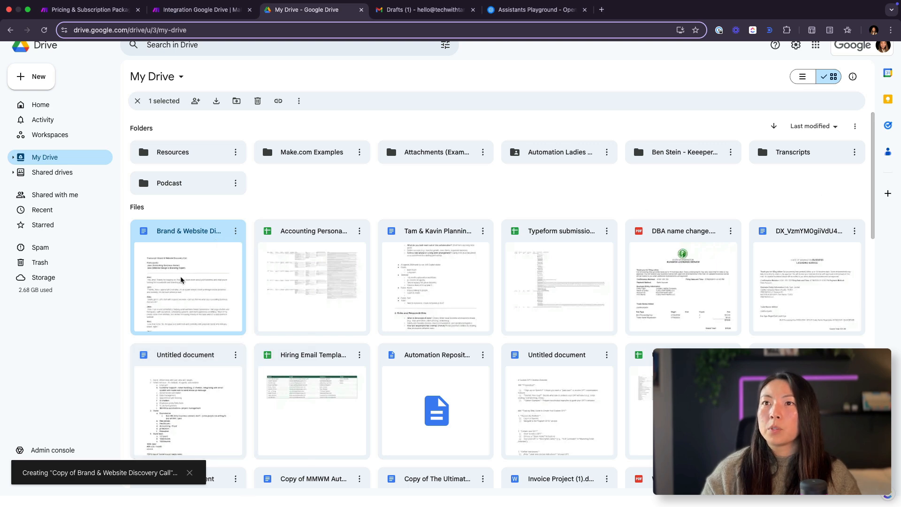
left_click_drag(181, 280, 772, 150)
Step: Return to the Make scenario, run it once and inspect the output of the Message an Assistant module
left_click(202, 9)
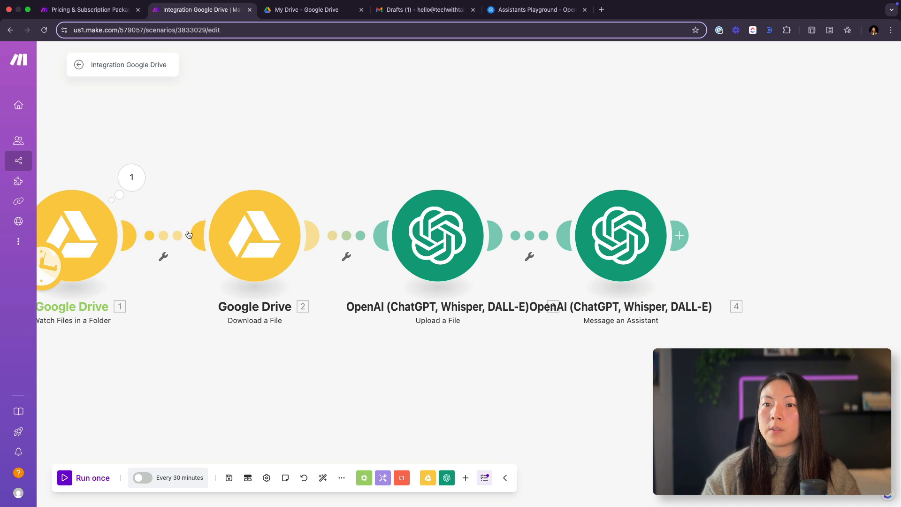
left_click_drag(371, 145, 364, 143)
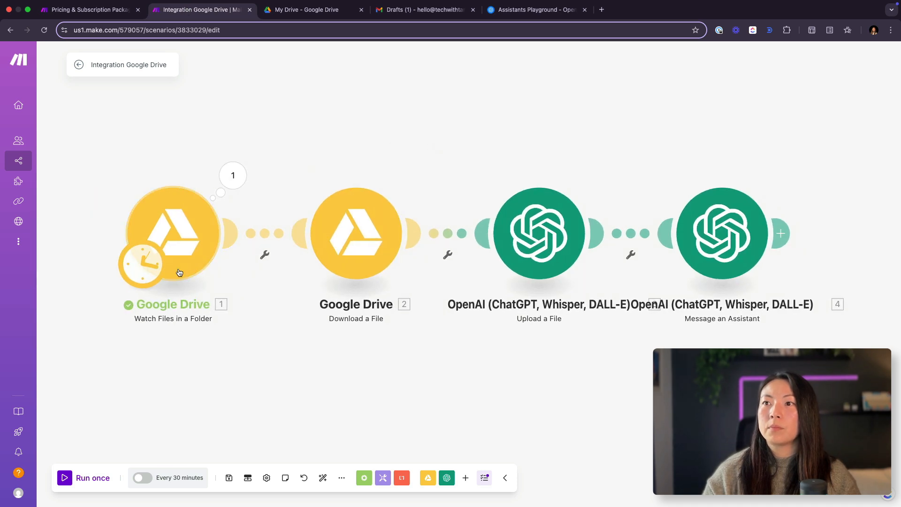
left_click(64, 483)
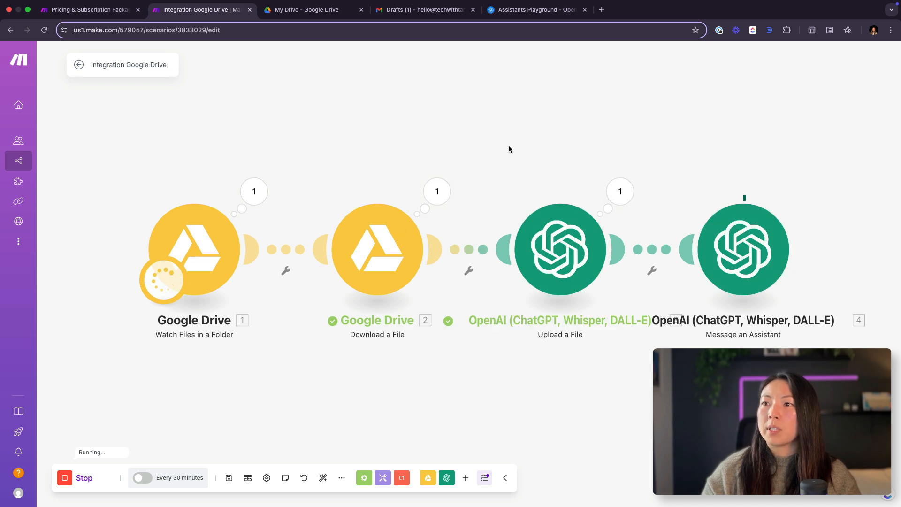
left_click_drag(509, 149, 415, 146)
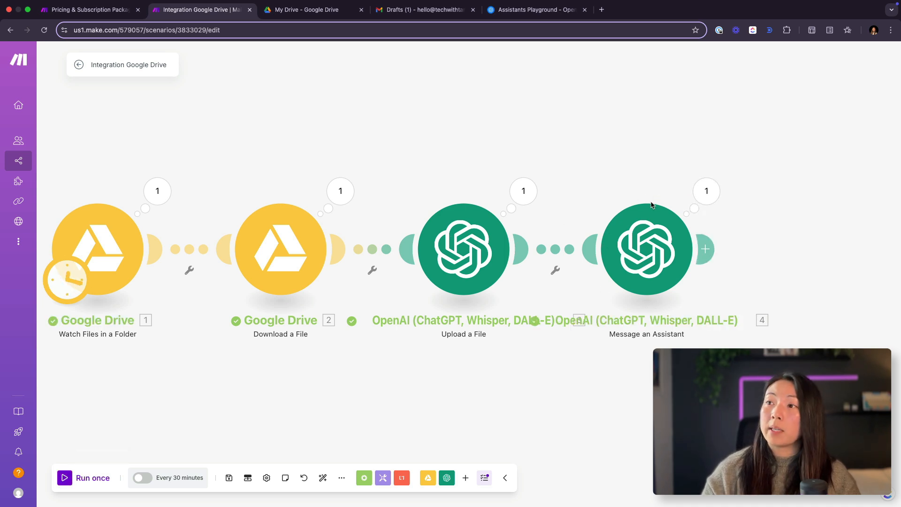
left_click(704, 193)
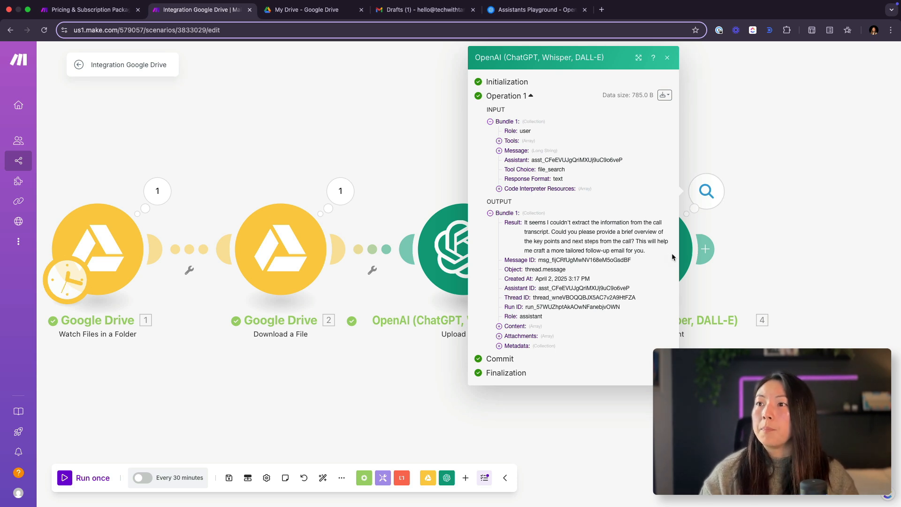
left_click(705, 248)
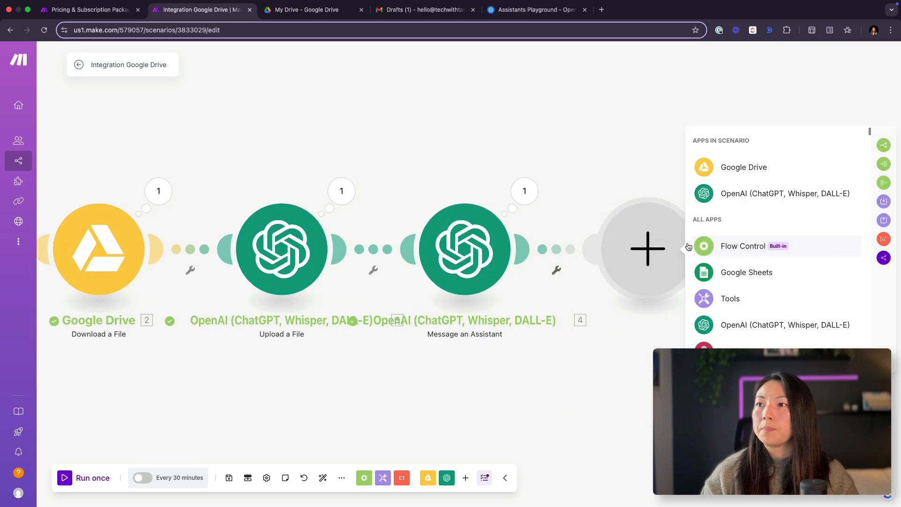
Step: Reopen the Message an Assistant module and review its message, enabled tools and File Search Resources options
left_click(483, 259)
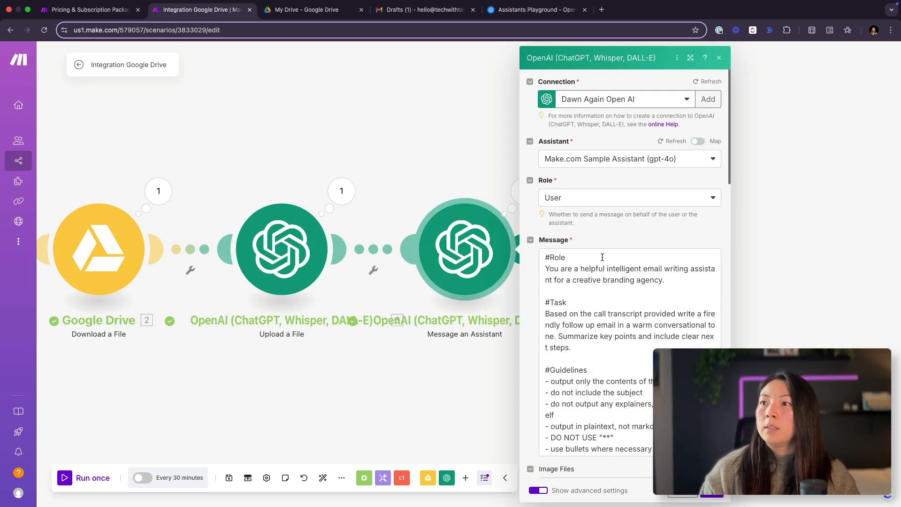
scroll(602, 257, "down", 1)
scroll(522, 272, "down", 5)
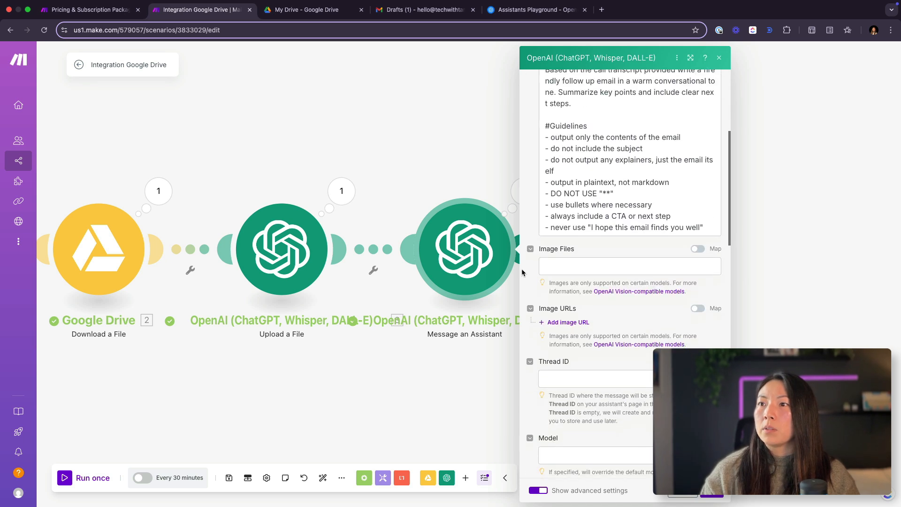
scroll(523, 273, "down", 5)
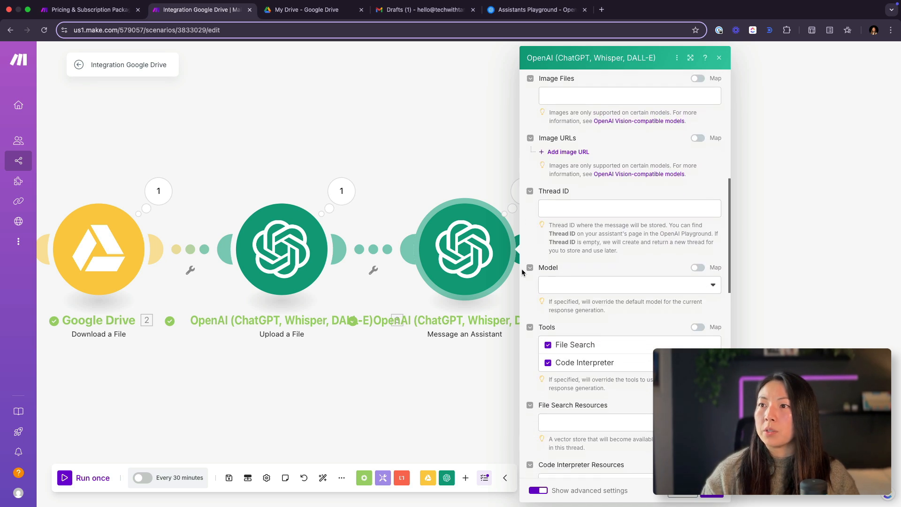
scroll(522, 272, "down", 5)
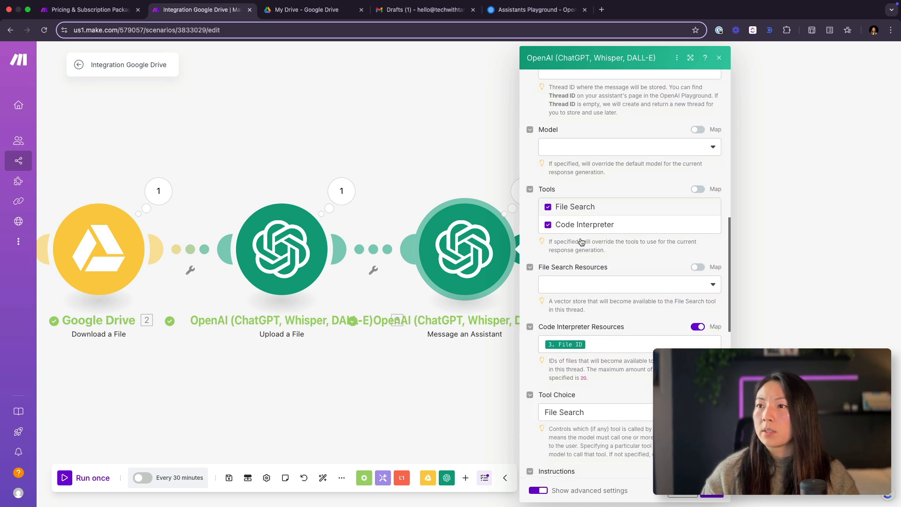
scroll(589, 231, "up", 1)
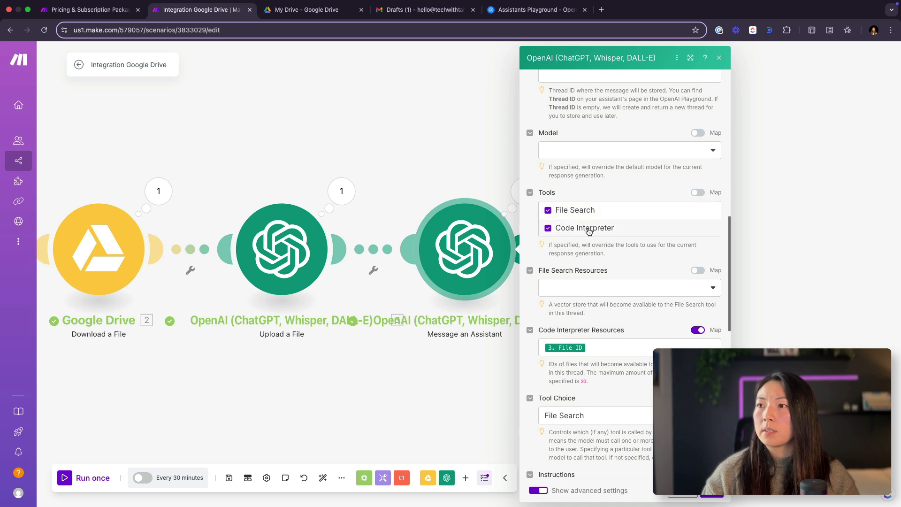
left_click(610, 288)
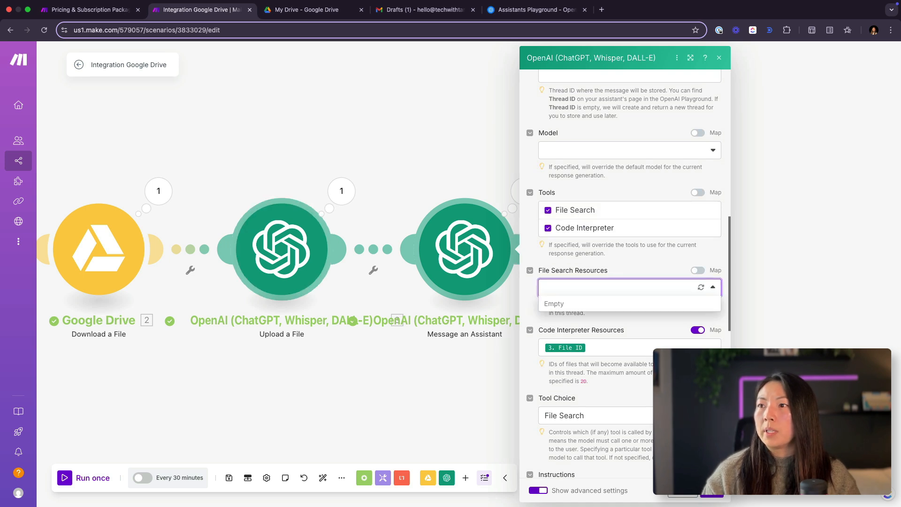
left_click(629, 257)
Step: Set the assistant module's Tool Choice to Code Interpreter, check the Code Interpreter Resources note and save the module
scroll(578, 325, "down", 3)
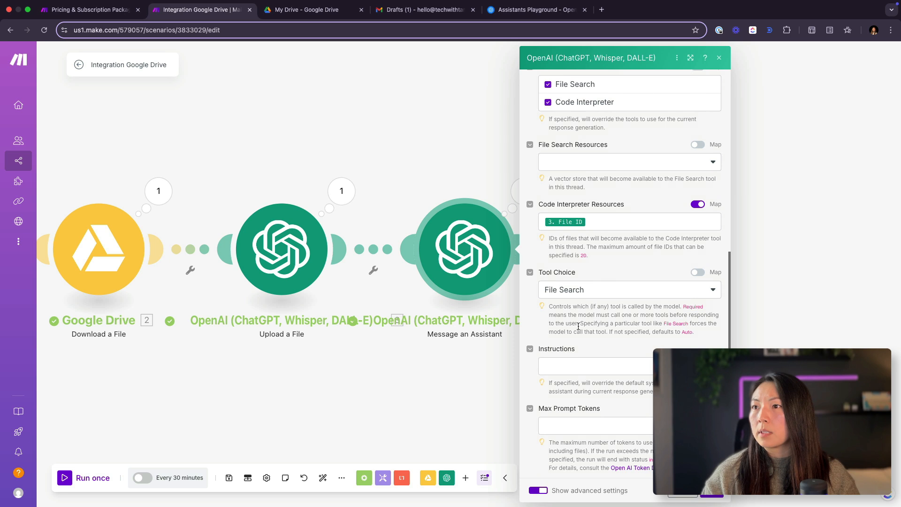
scroll(594, 295, "down", 1)
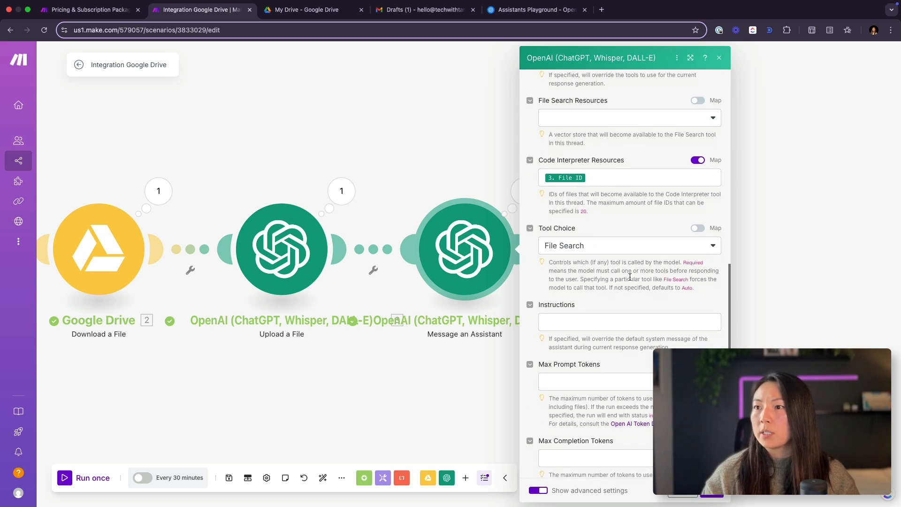
left_click(632, 246)
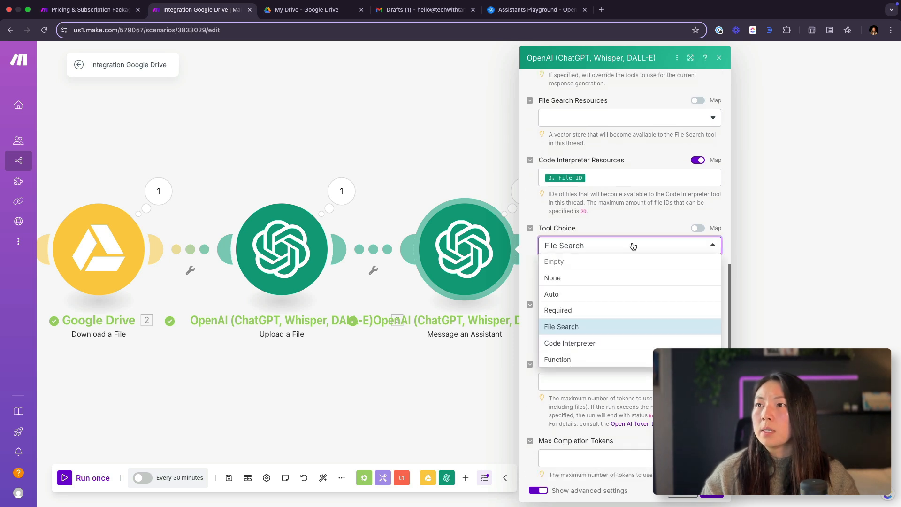
left_click(623, 346)
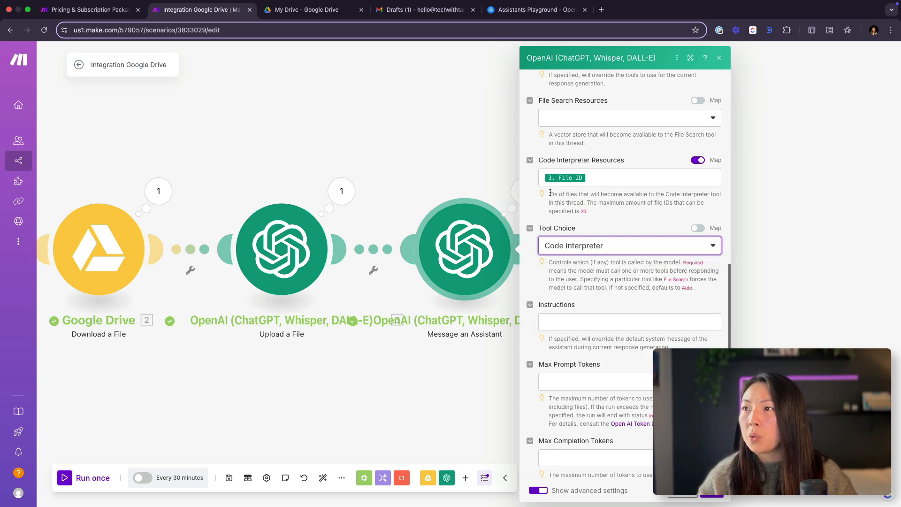
left_click_drag(550, 193, 599, 199)
left_click(656, 216)
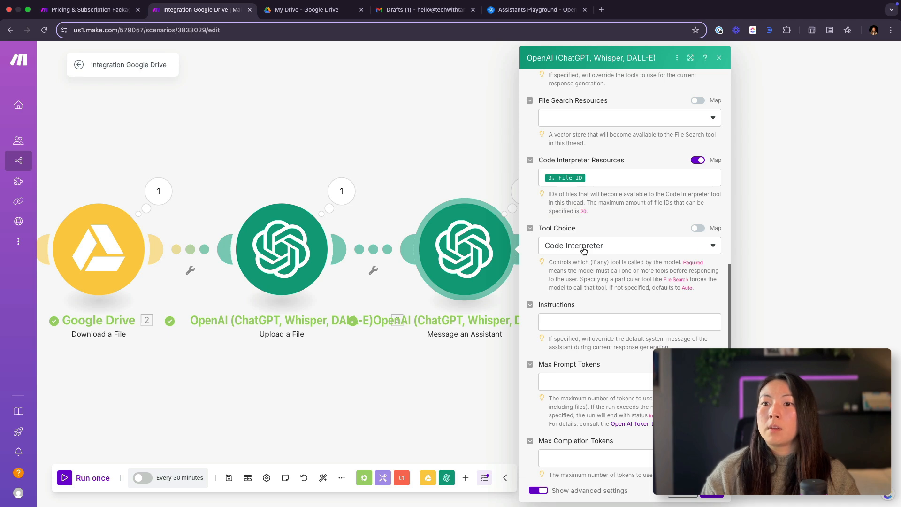
left_click(719, 493)
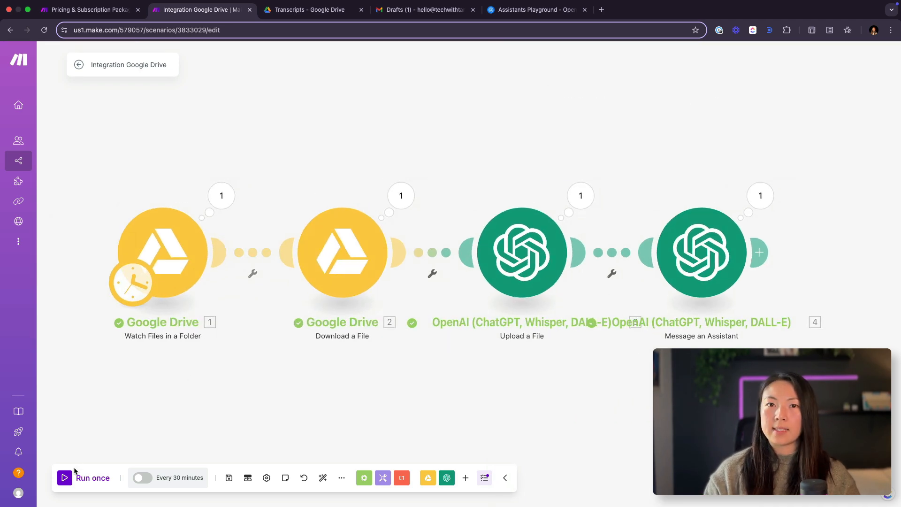
Step: Run the scenario once and inspect the input and output of the Google Drive Download a File module
left_click(65, 478)
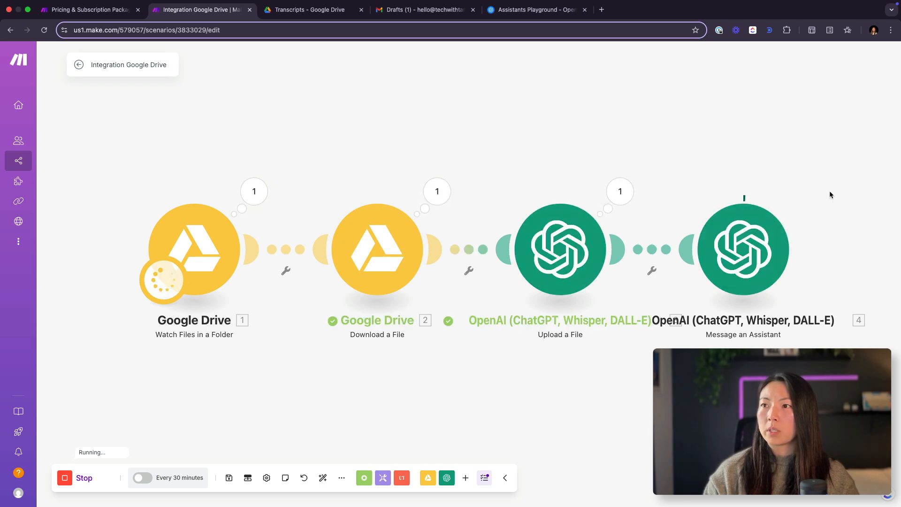
scroll(718, 323, "right", 1)
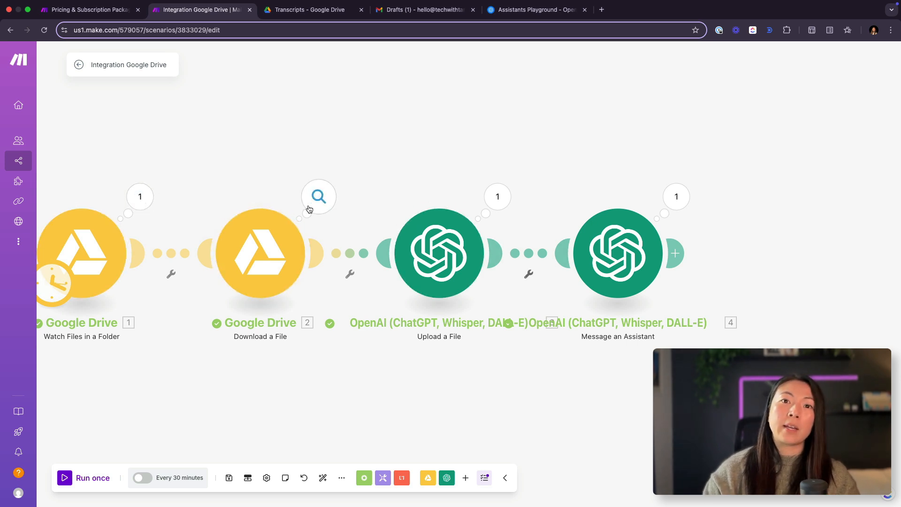
left_click(324, 208)
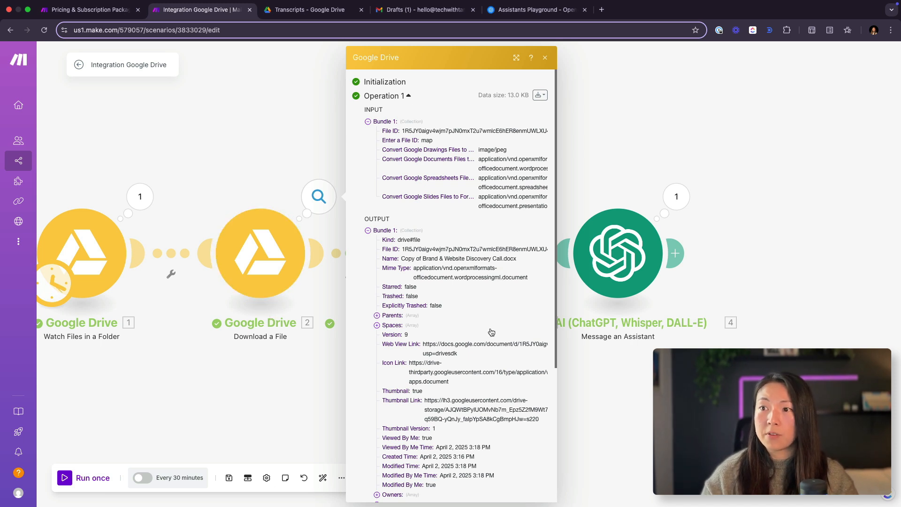
scroll(492, 332, "down", 5)
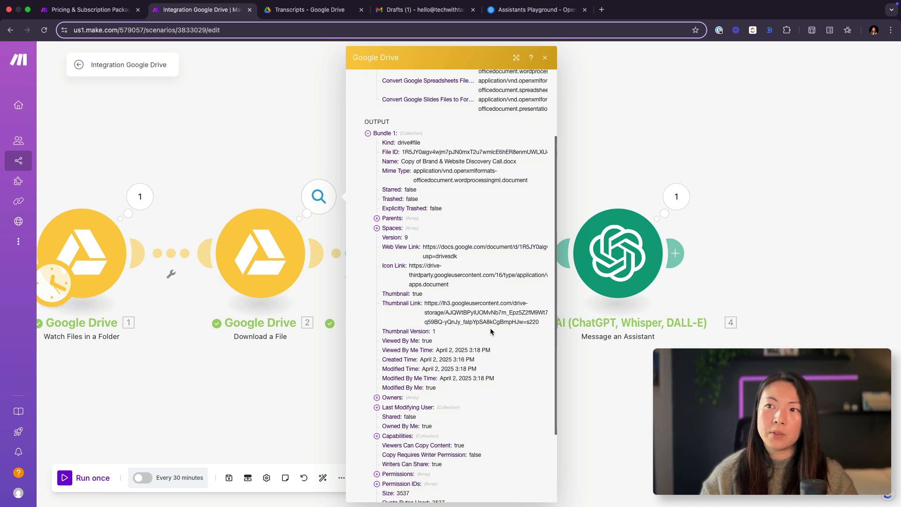
left_click(291, 168)
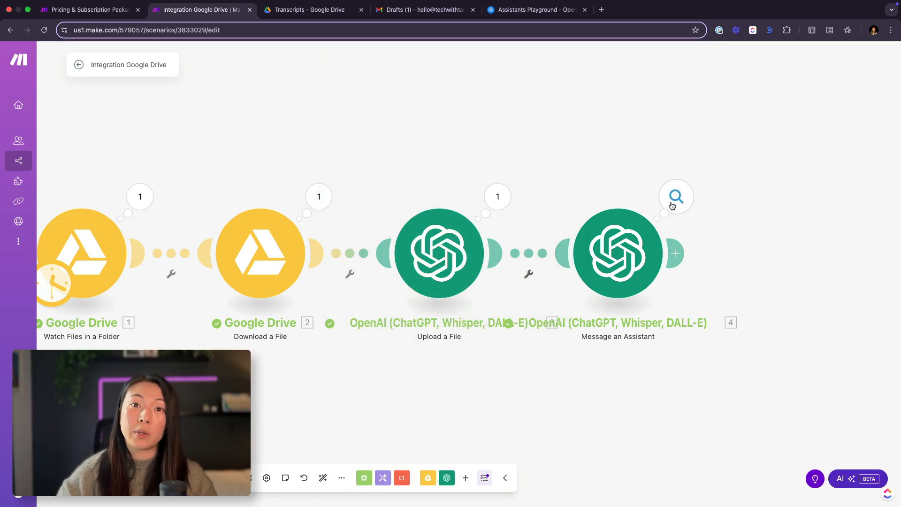
Step: Examine the Message an Assistant run's input, expanding the Message and the file ID under Code Interpreter Resources
left_click(677, 204)
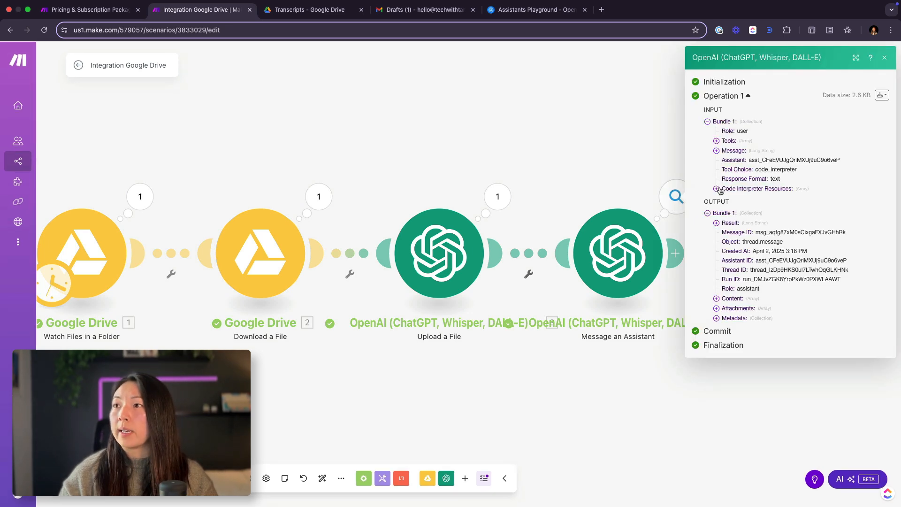
left_click(716, 151)
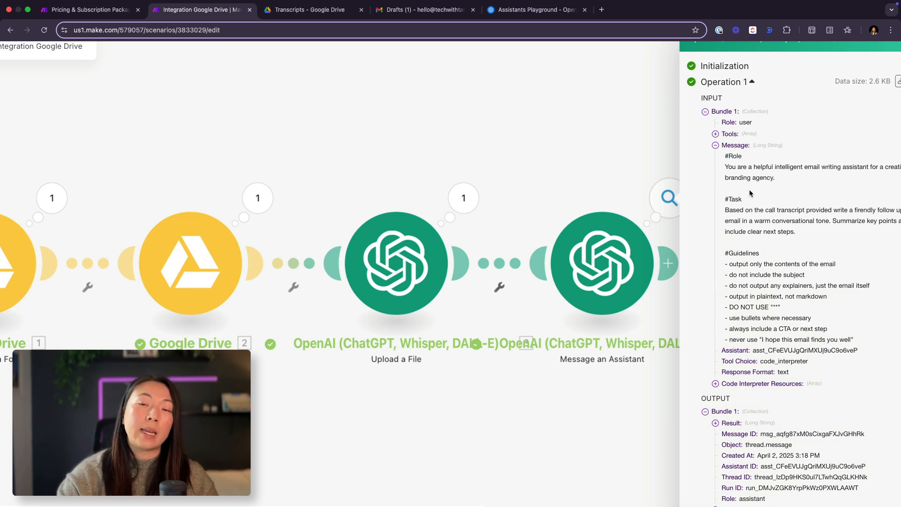
scroll(749, 189, "down", 1)
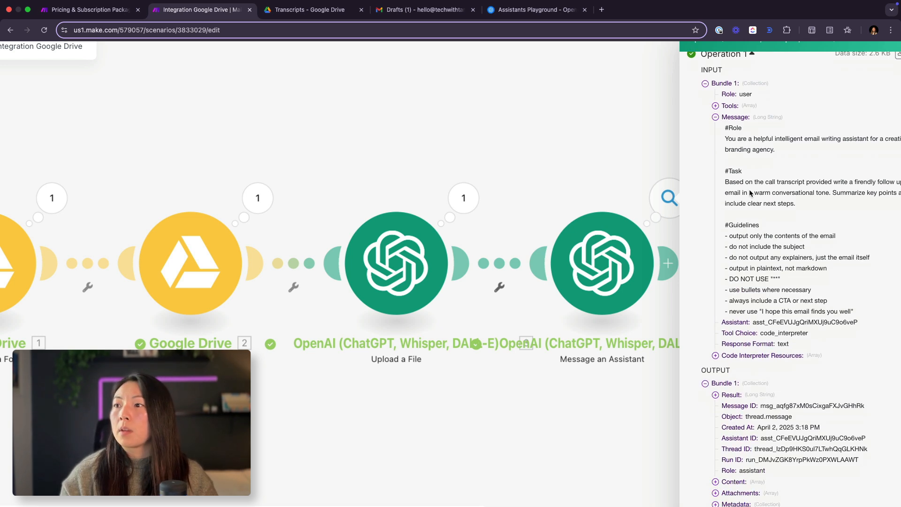
left_click(716, 356)
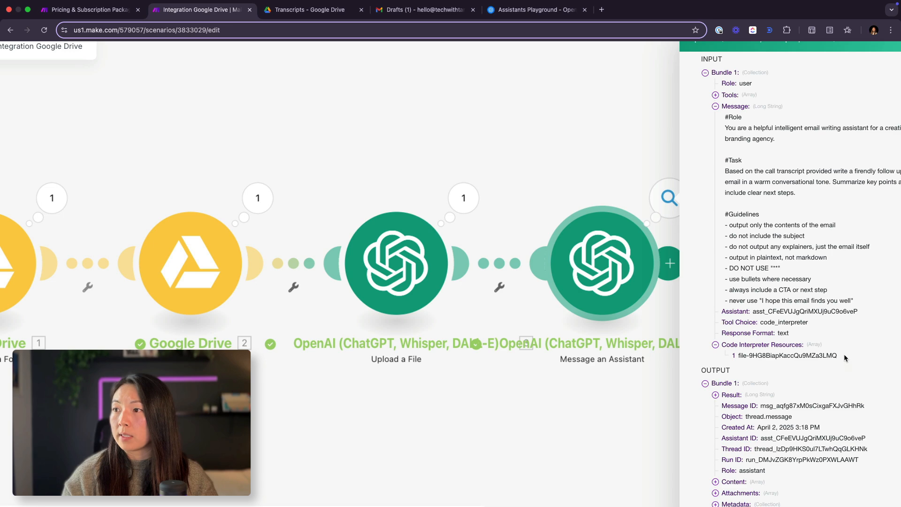
left_click_drag(844, 357, 818, 355)
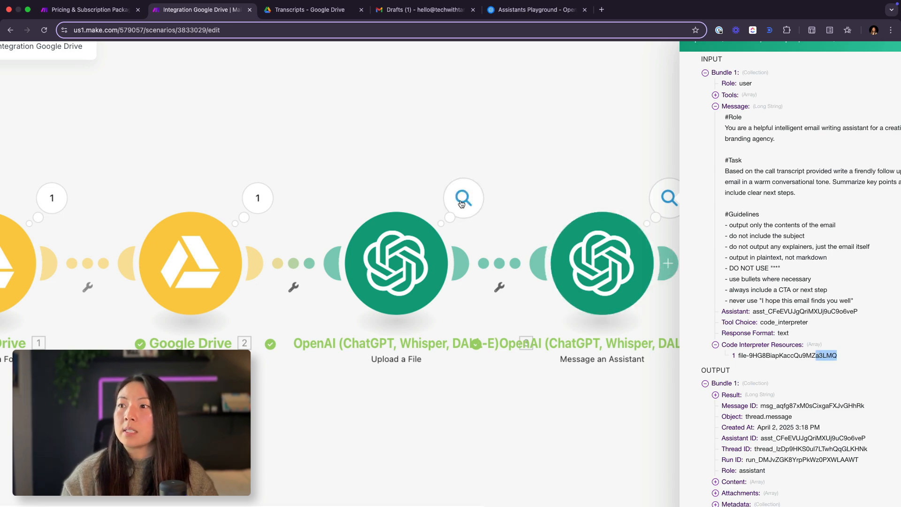
Step: Check the File ID in the Upload a File module's output against the ID passed to the assistant
left_click(461, 203)
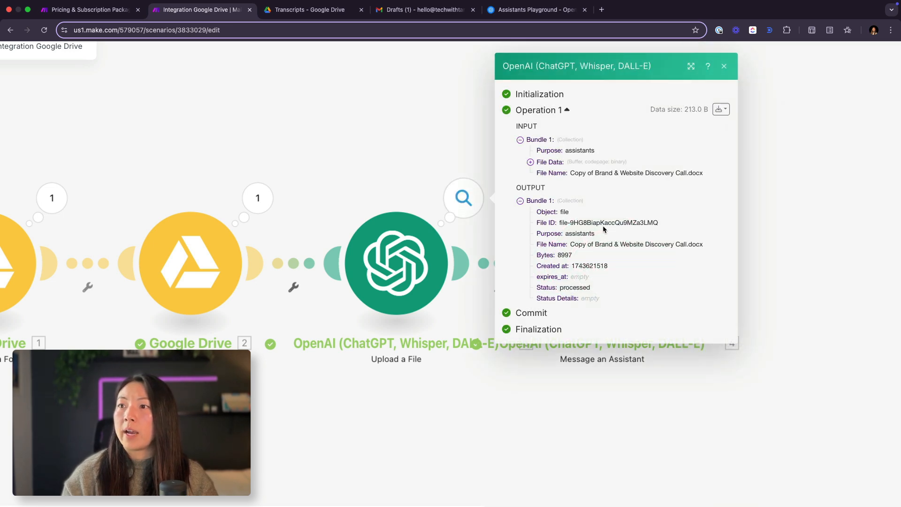
left_click_drag(665, 221, 644, 221)
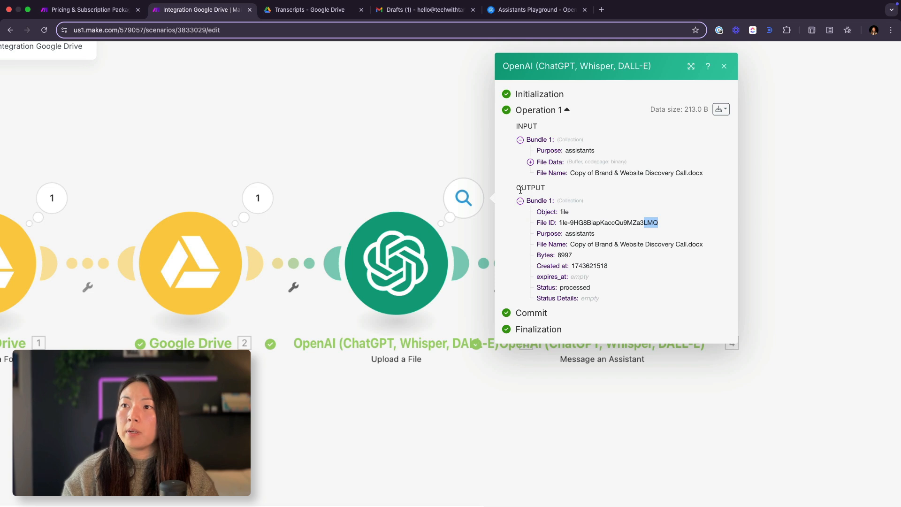
left_click(367, 169)
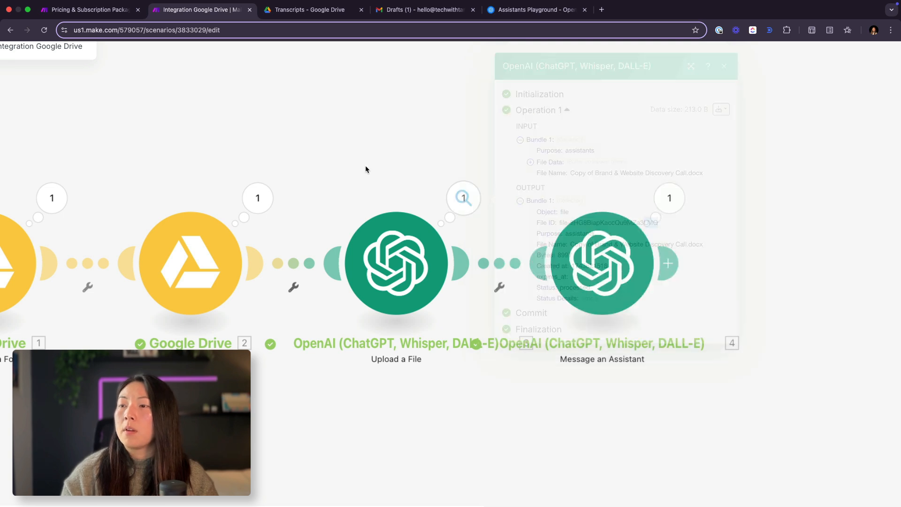
Step: Reopen the Message an Assistant run details and expand the output's Content down to the Text value
left_click(563, 253)
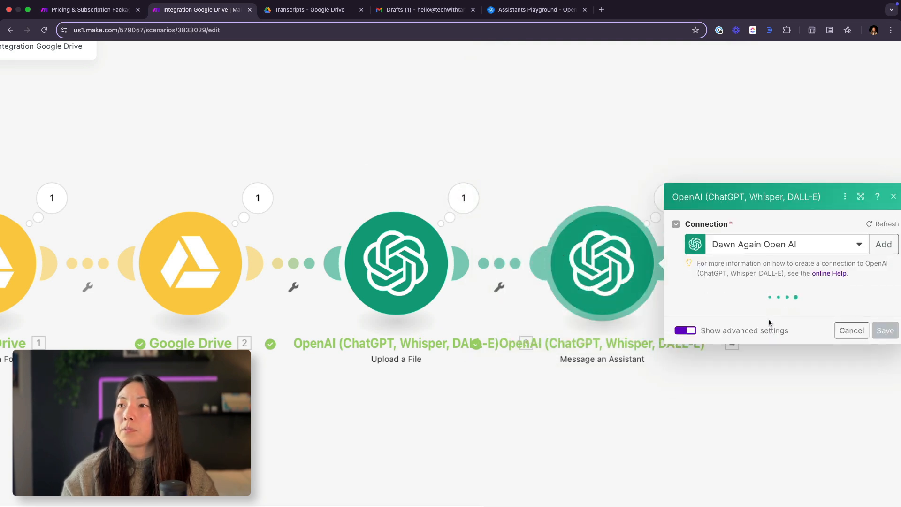
left_click(579, 142)
left_click(670, 196)
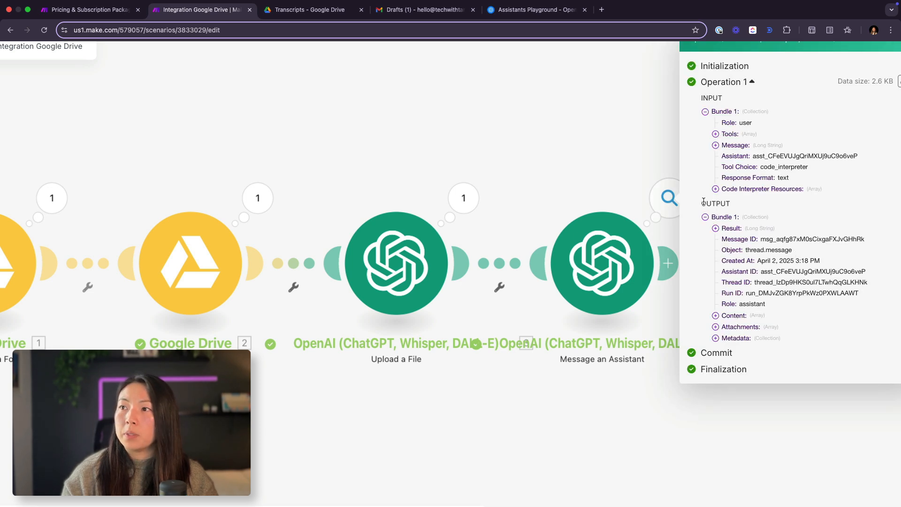
left_click_drag(703, 201, 740, 206)
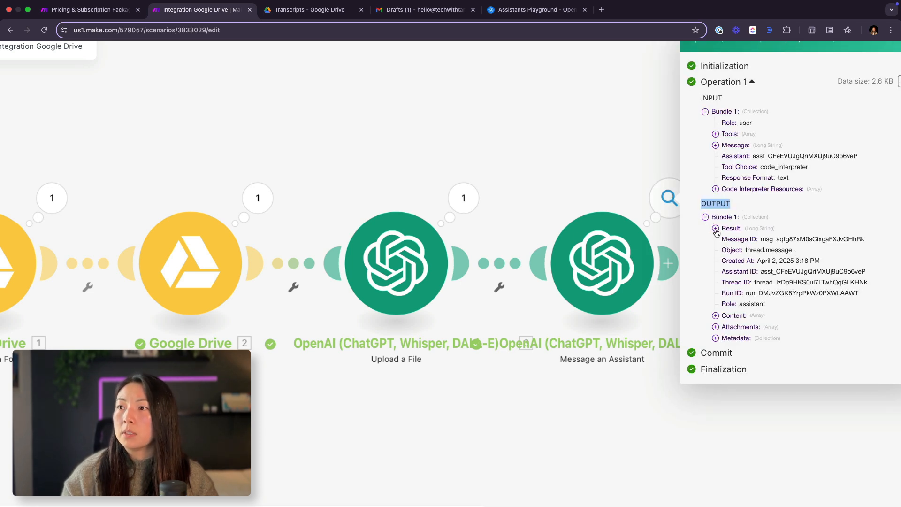
left_click(719, 317)
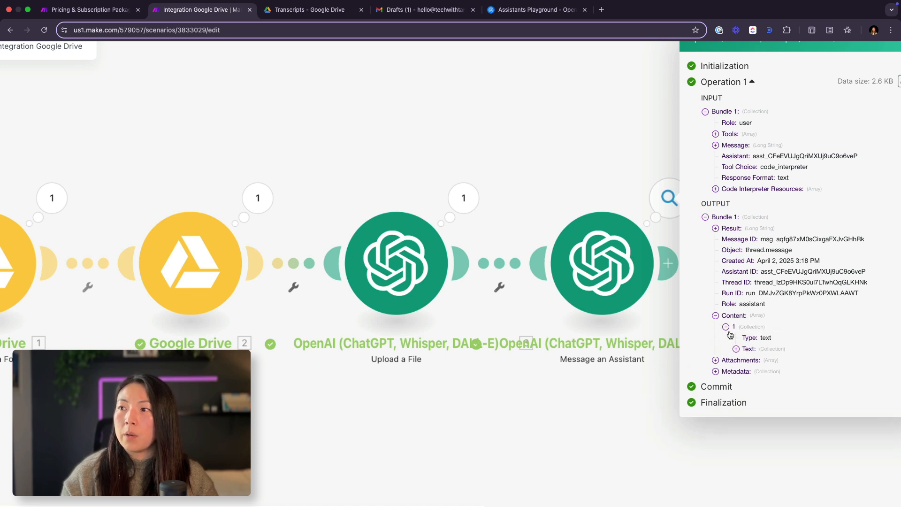
left_click(736, 349)
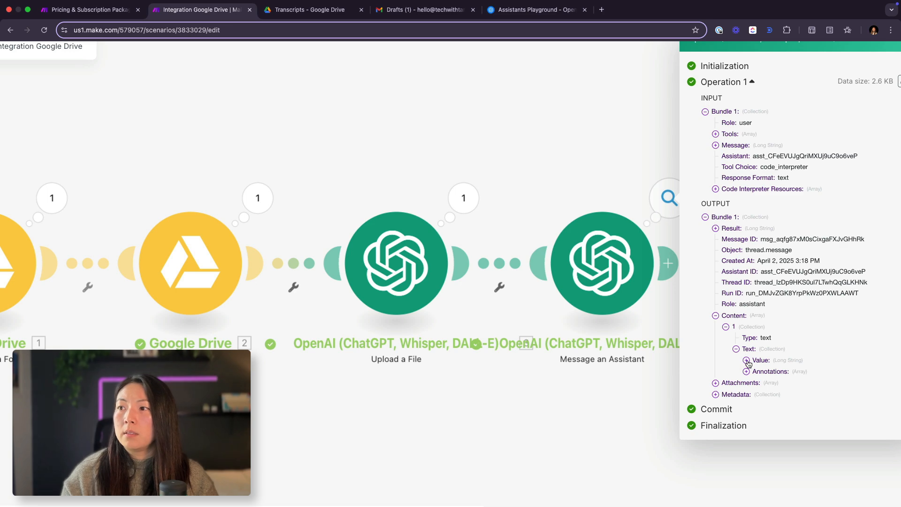
left_click(746, 361)
scroll(788, 420, "down", 4)
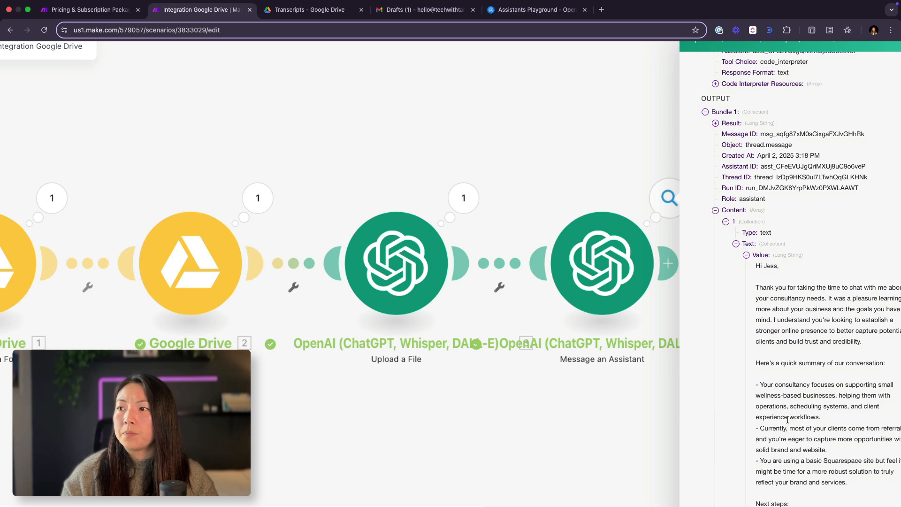
Step: Read the generated follow-up email, including its conversation summary, next steps and closing, and close the run details
scroll(787, 420, "down", 5)
scroll(788, 419, "right", 1)
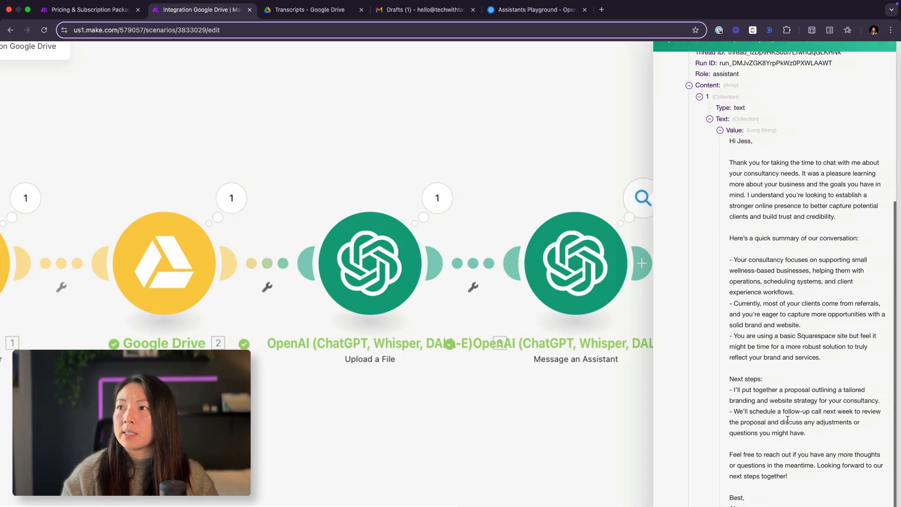
scroll(755, 195, "down", 2)
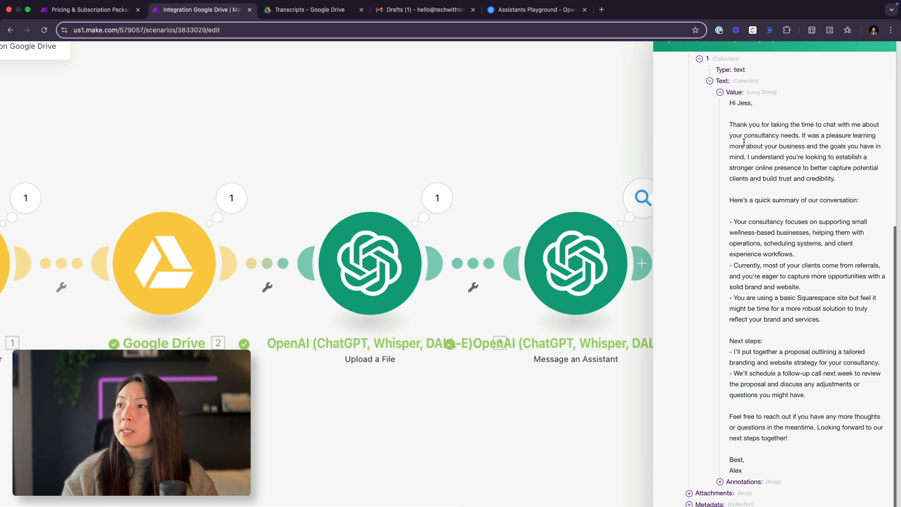
left_click_drag(730, 221, 827, 320)
left_click_drag(730, 351, 806, 396)
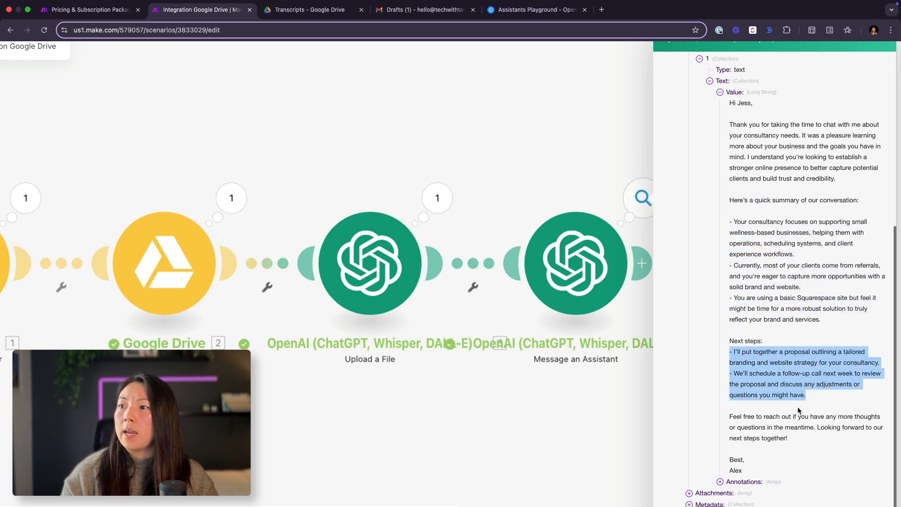
left_click_drag(733, 416, 804, 458)
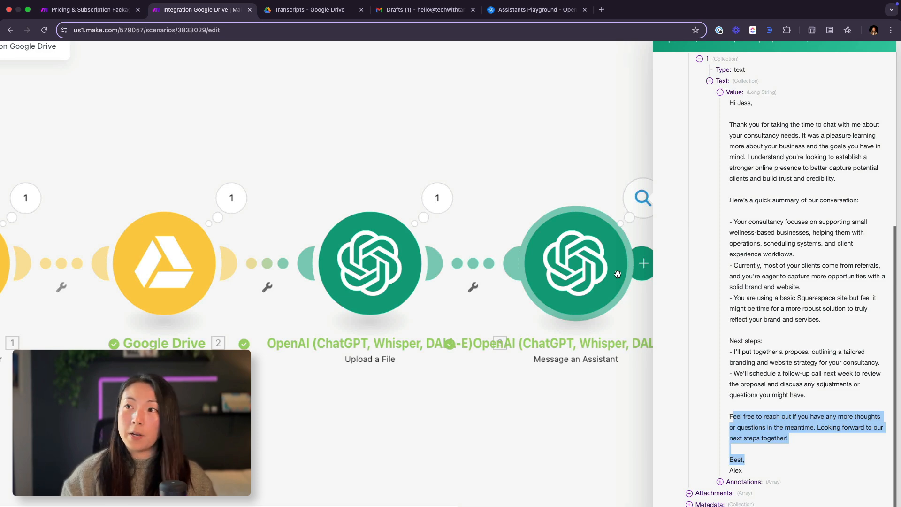
left_click(466, 162)
Step: Add an Email Create a Draft module after Message an Assistant and set its folder to Drafts
left_click_drag(749, 282, 435, 271)
left_click(331, 256)
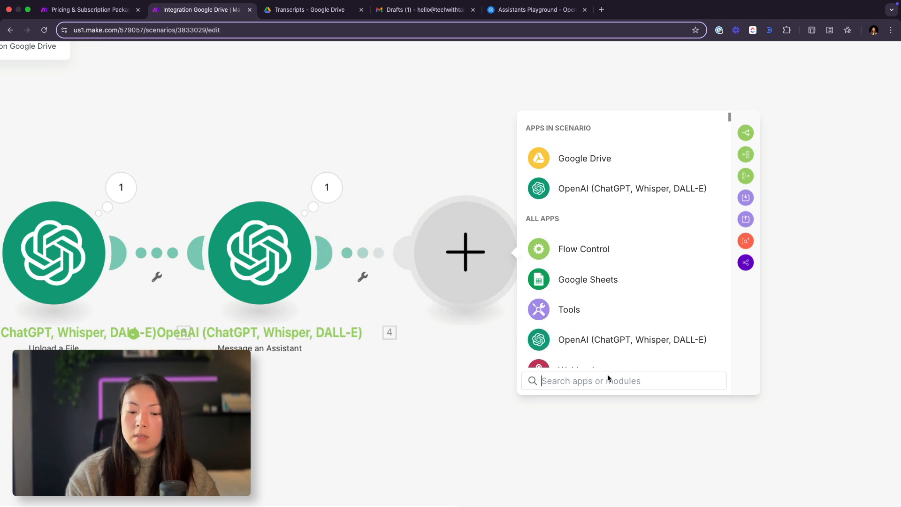
type("email")
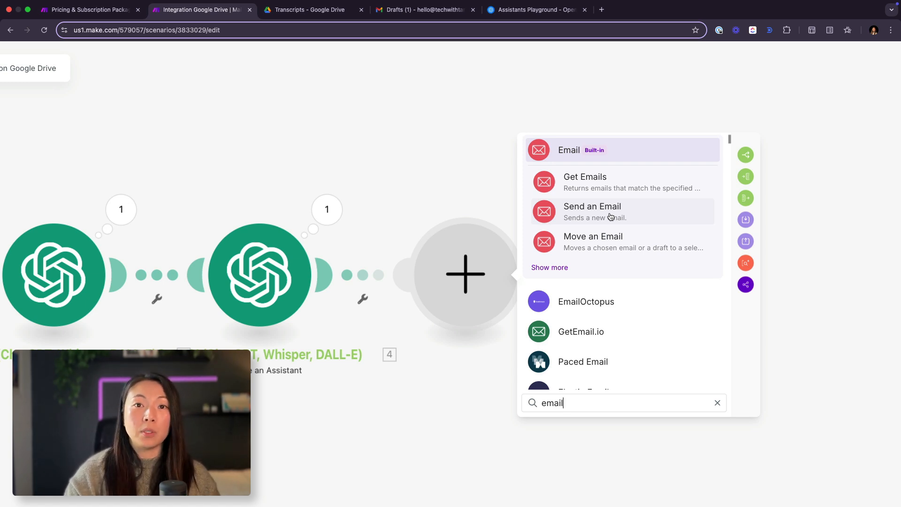
left_click(549, 267)
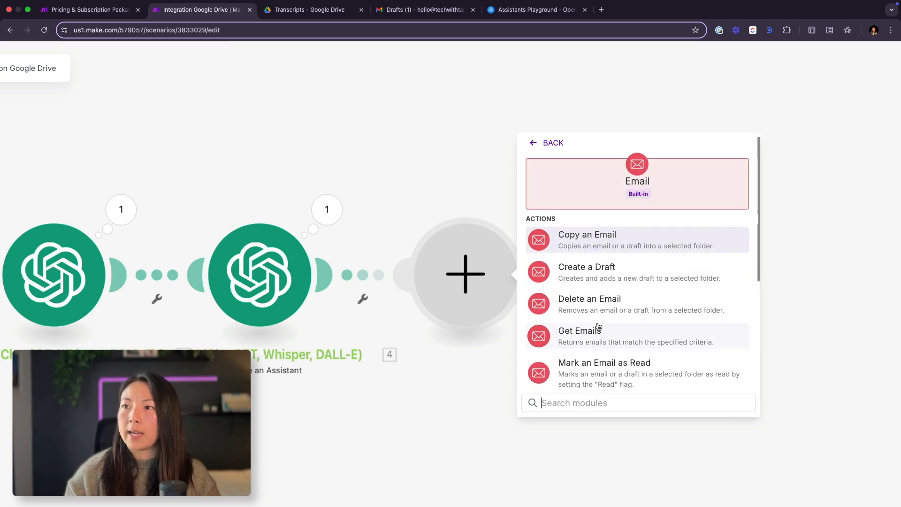
scroll(598, 326, "down", 1)
left_click(584, 257)
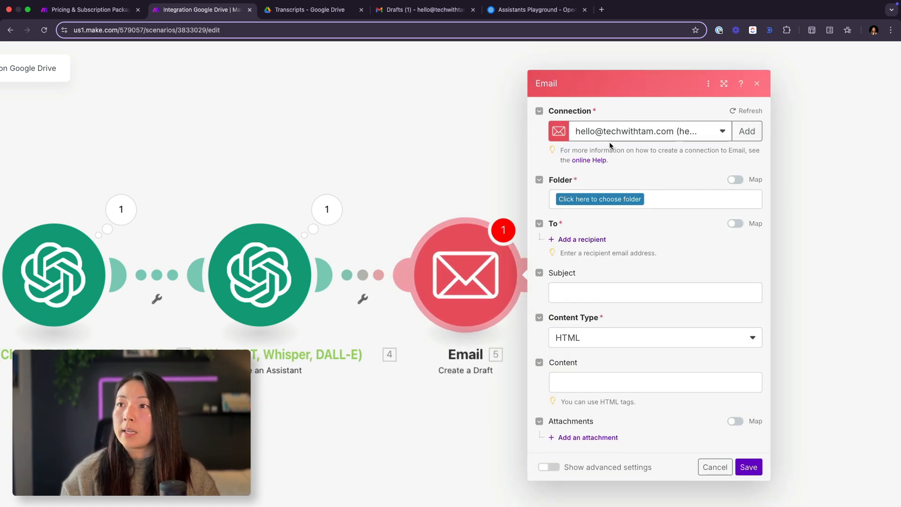
left_click(584, 201)
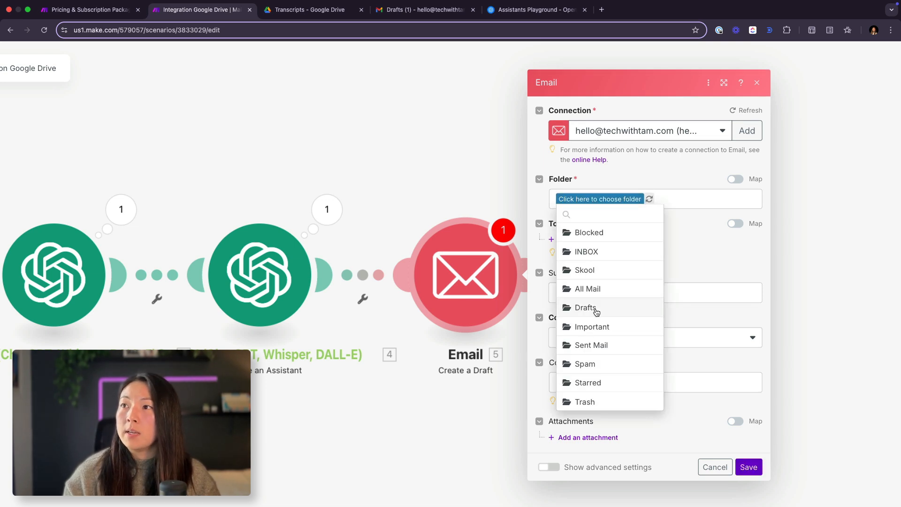
left_click(586, 308)
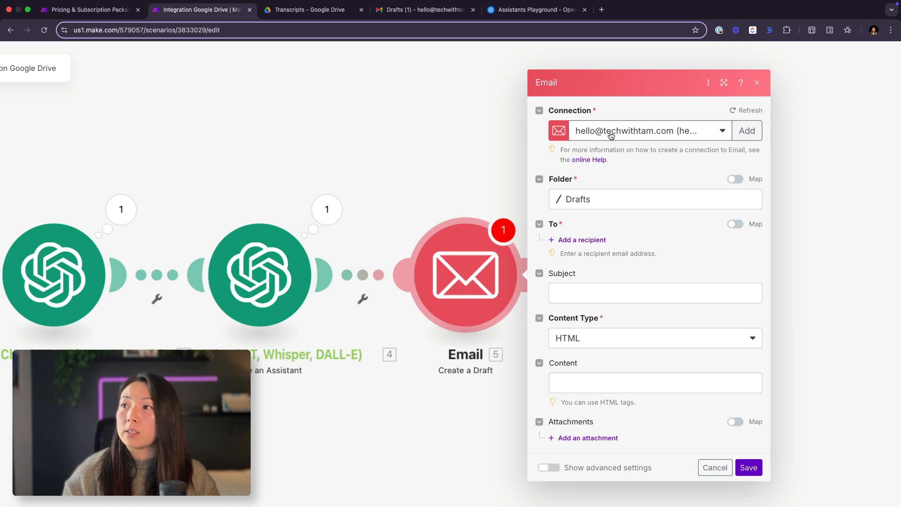
Step: Review the connection types offered for a new email connection and close the dialog without creating one
left_click(746, 132)
left_click(618, 136)
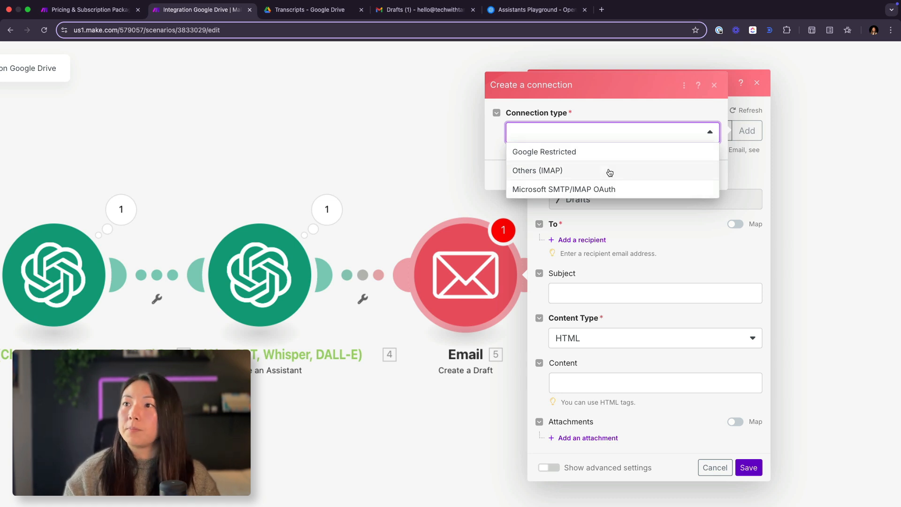
left_click(621, 114)
left_click(714, 85)
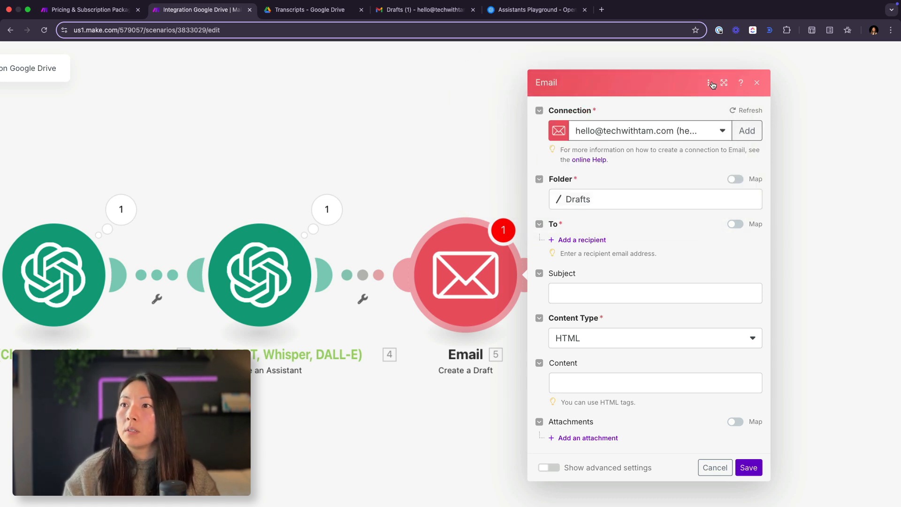
Step: Add one recipient to the email draft and enter the recipient's email address
scroll(668, 196, "down", 2)
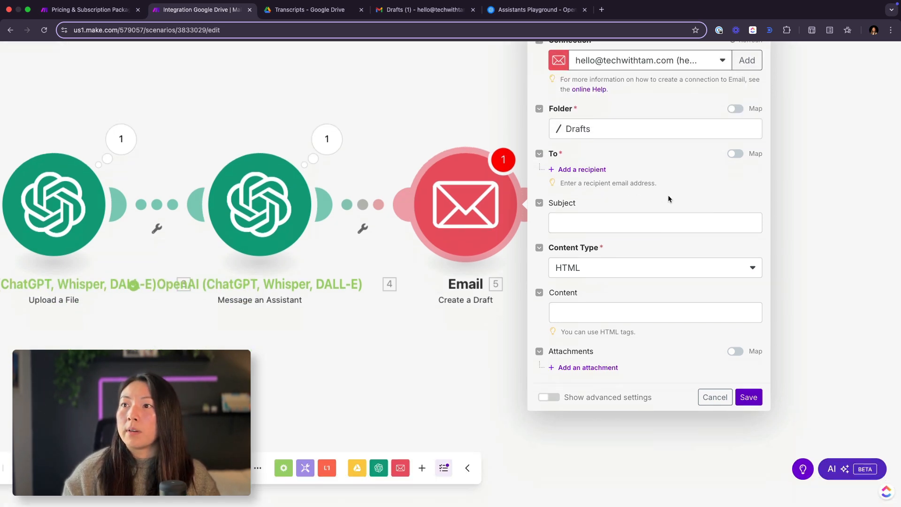
left_click(590, 173)
left_click(594, 167)
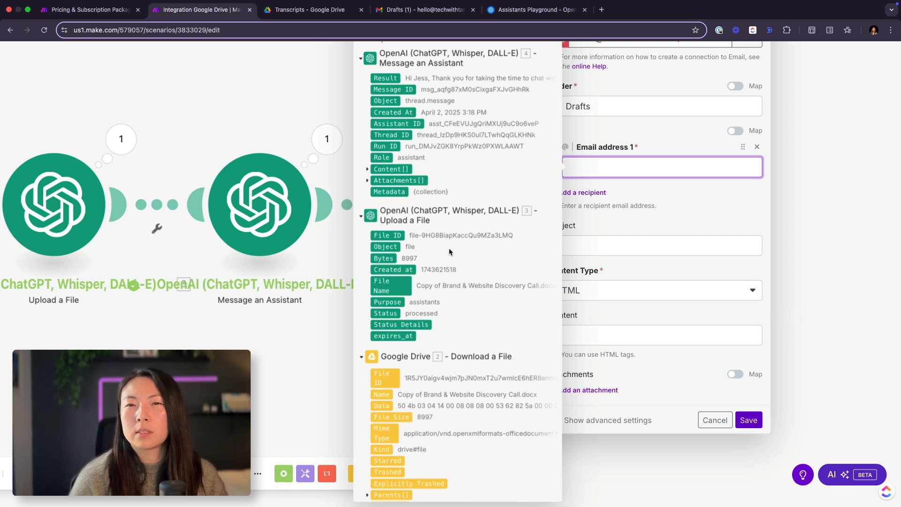
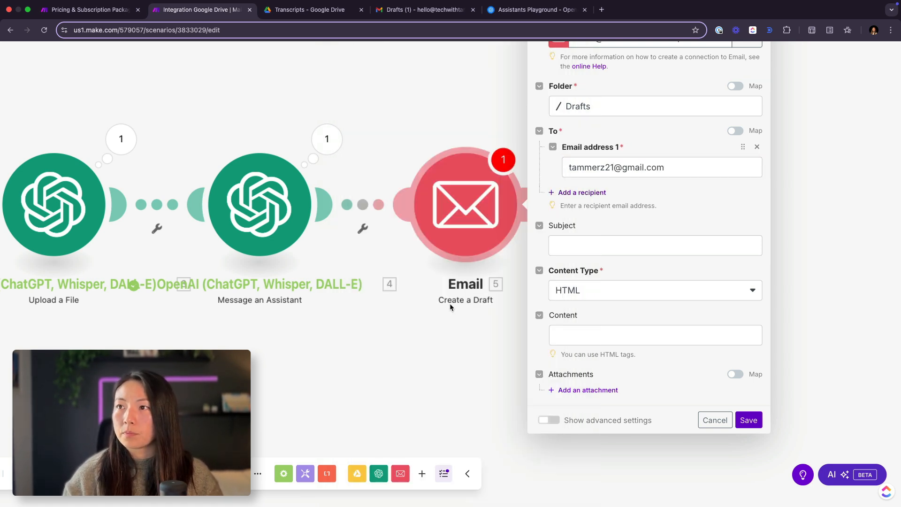
Step: Set the draft's subject to "Discovery Call Next Steps"
left_click(619, 245)
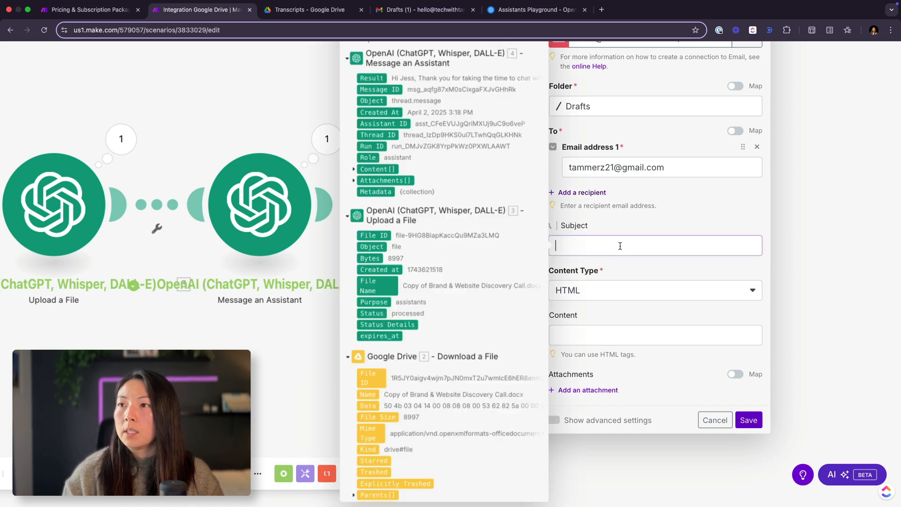
type("dis")
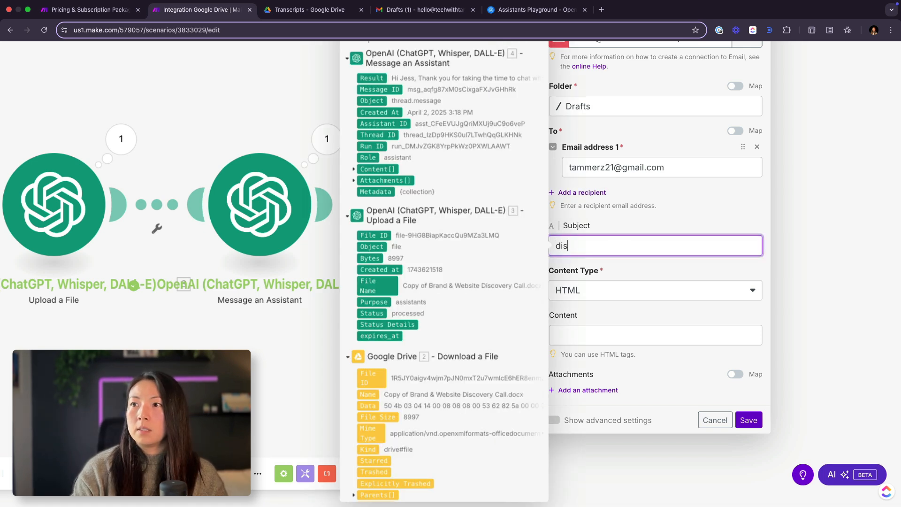
key("BackSpace")
key("BackSpace")
key("BackSpace")
type("disc")
key("BackSpace")
key("BackSpace")
key("BackSpace")
key("BackSpace")
type("Disc")
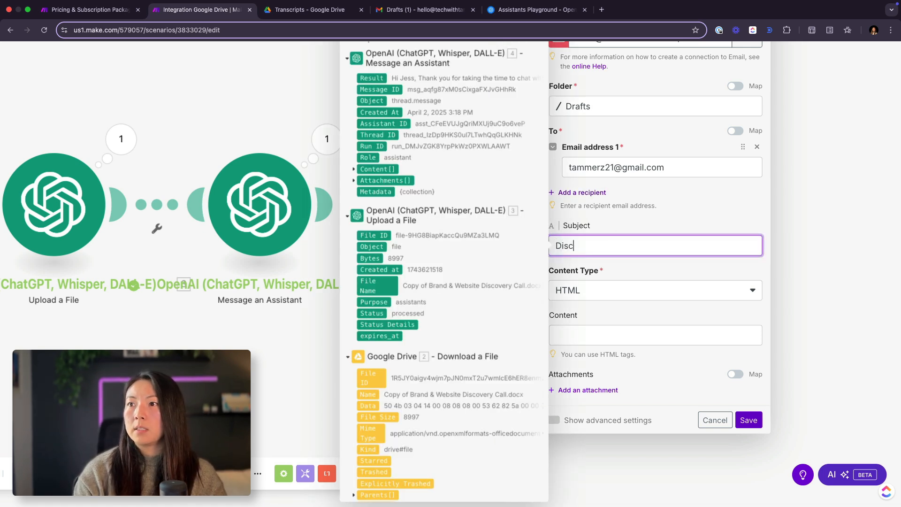
type("overy Call ")
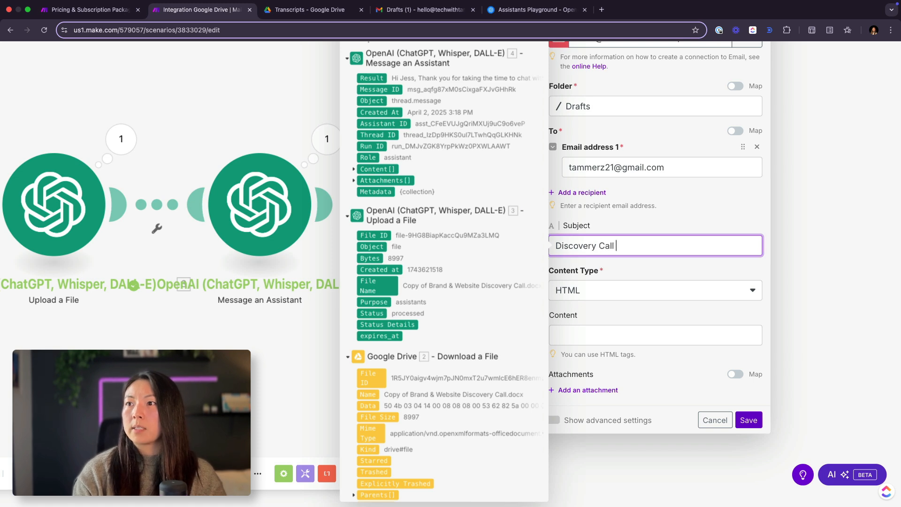
type("Next Steps")
key("Tab")
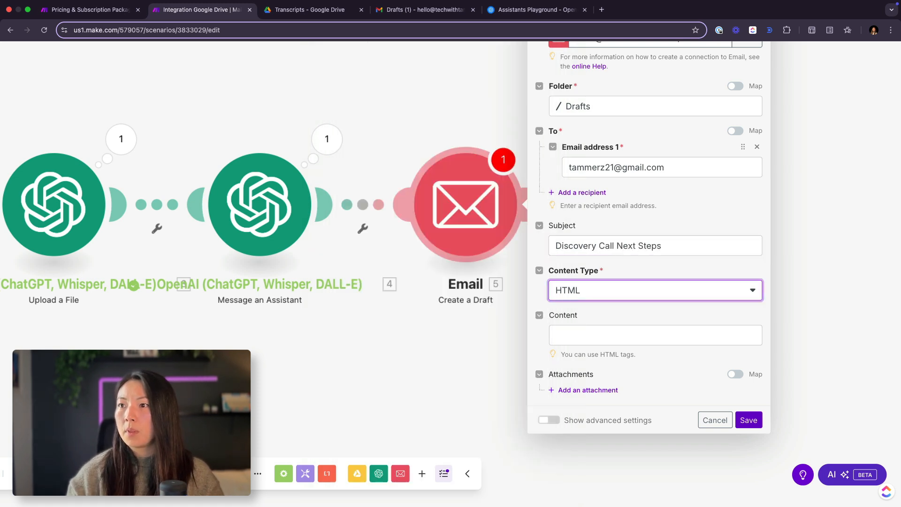
Step: Set the content type to Plaintext and map the Content to the Text Value from the Message an Assistant output
left_click(628, 285)
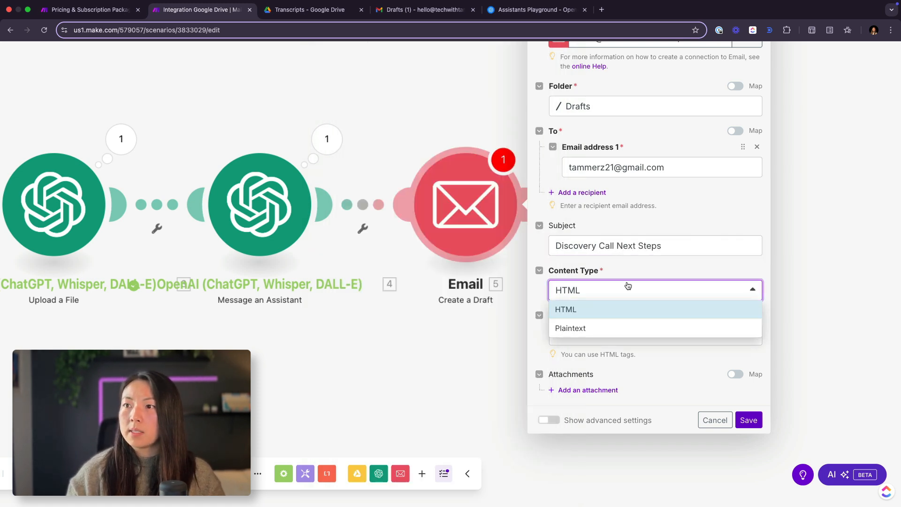
left_click(584, 330)
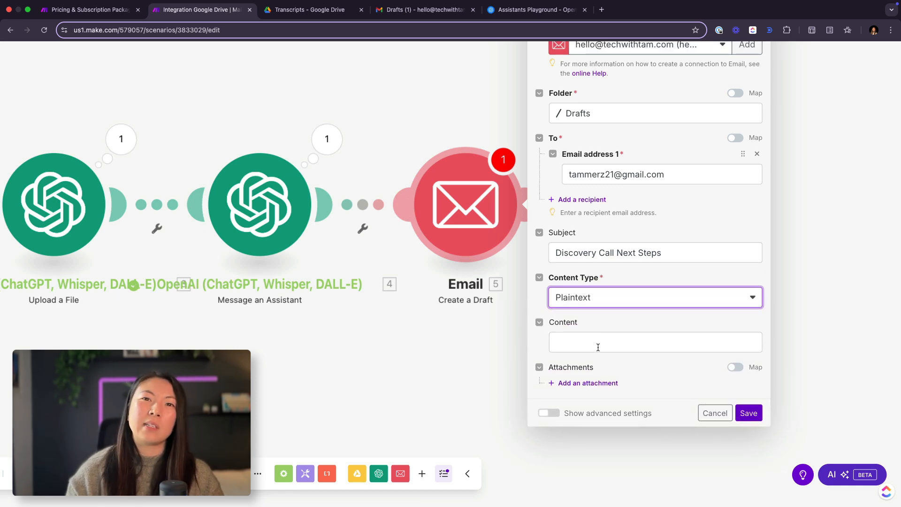
left_click(597, 346)
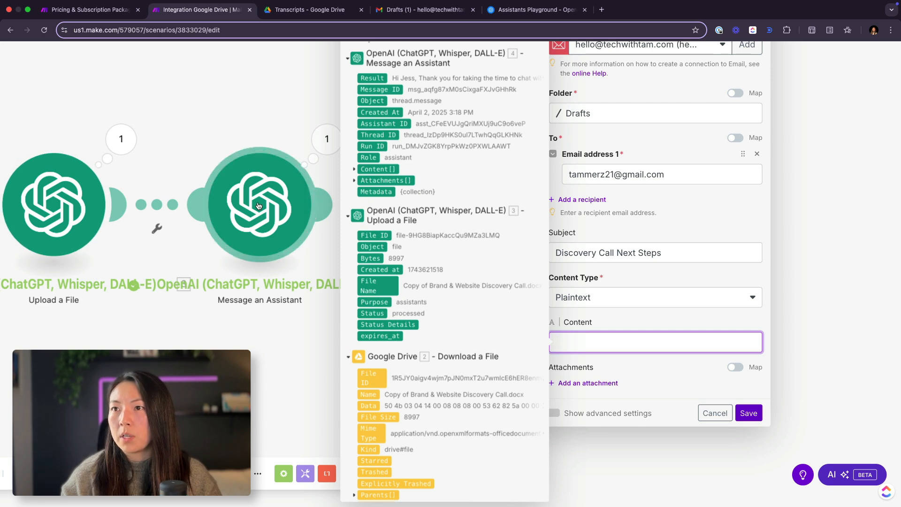
left_click(354, 169)
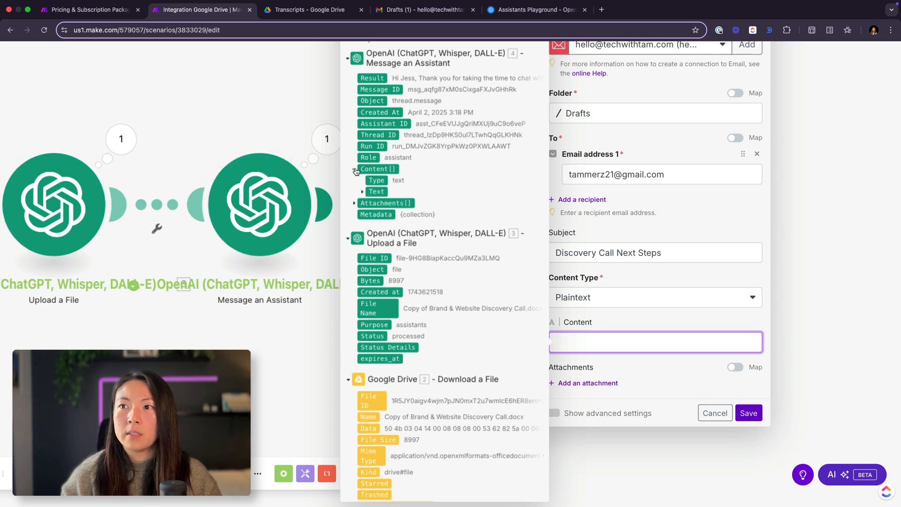
left_click(363, 192)
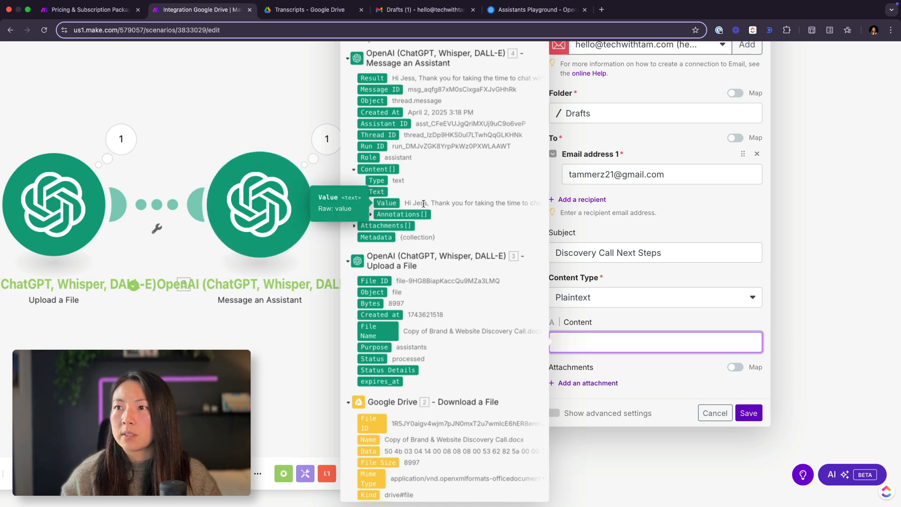
left_click(385, 203)
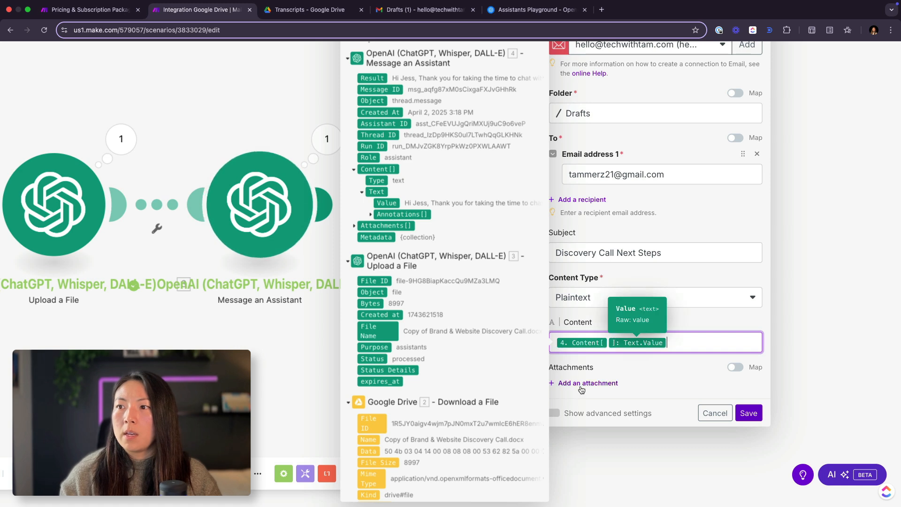
left_click(656, 361)
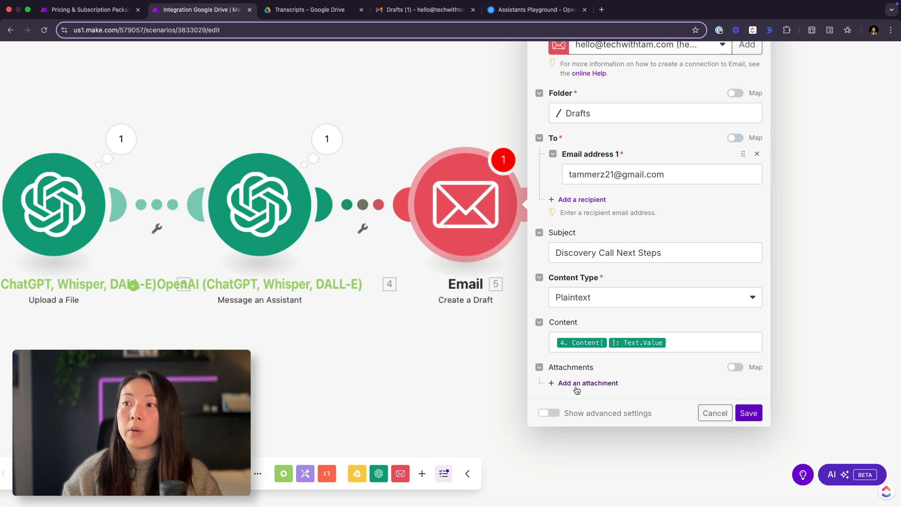
Step: Show the advanced settings and copy the help note's sample sender name and address into the From field
left_click(550, 413)
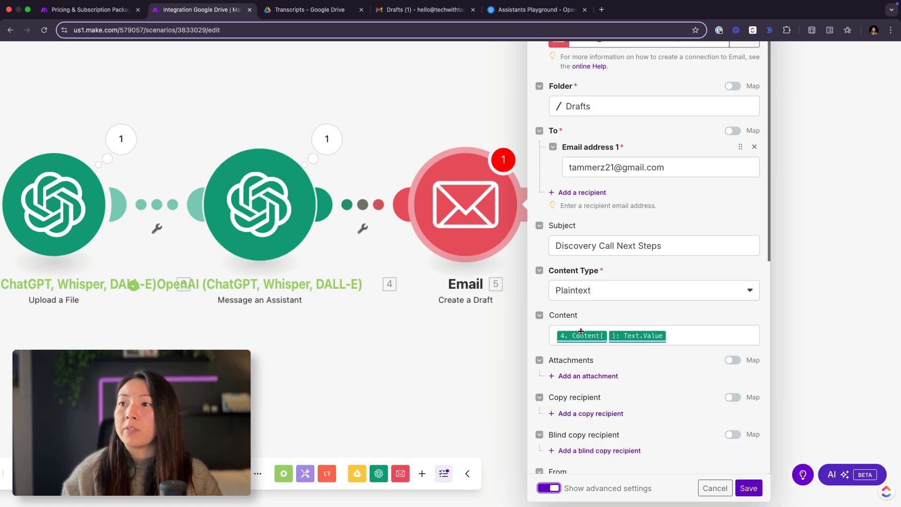
scroll(581, 331, "down", 2)
scroll(581, 332, "down", 5)
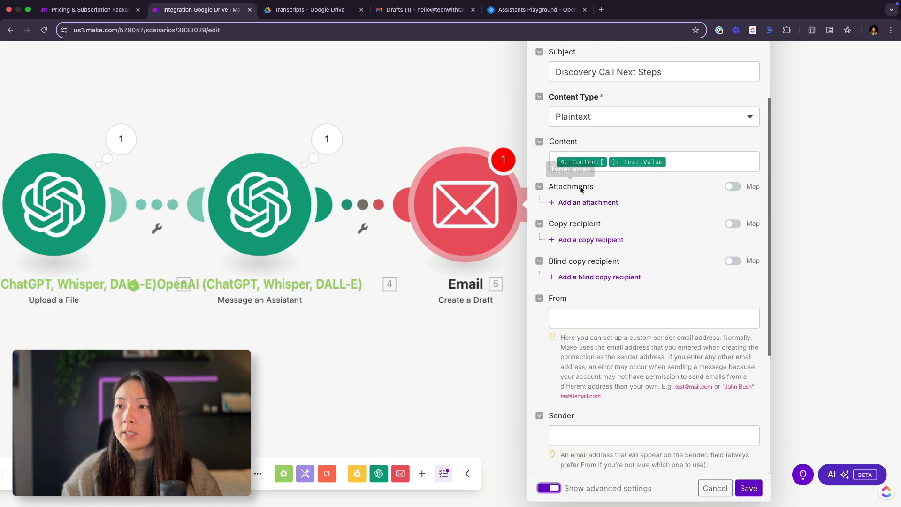
scroll(584, 243, "down", 2)
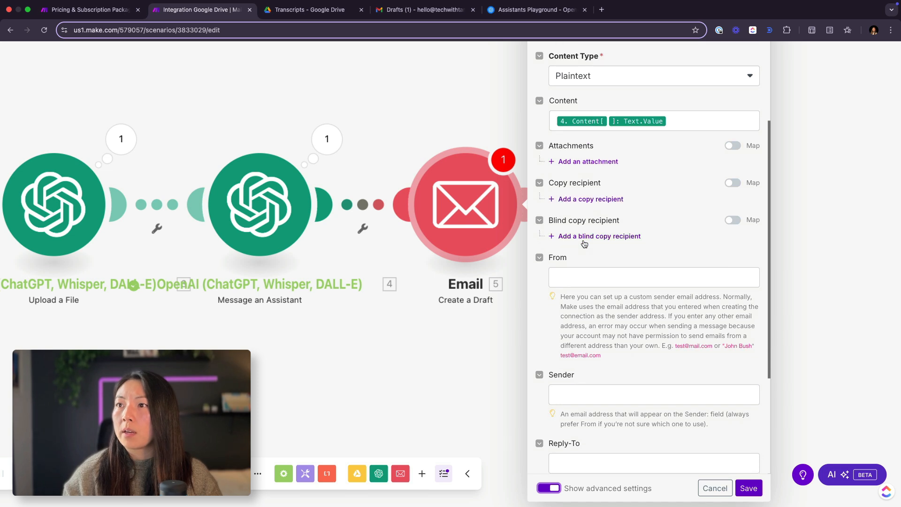
scroll(584, 213, "down", 2)
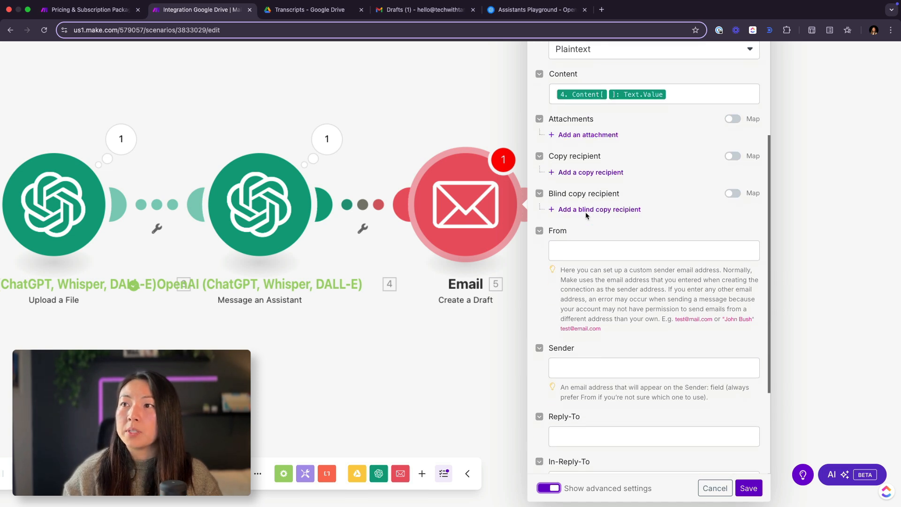
left_click(592, 242)
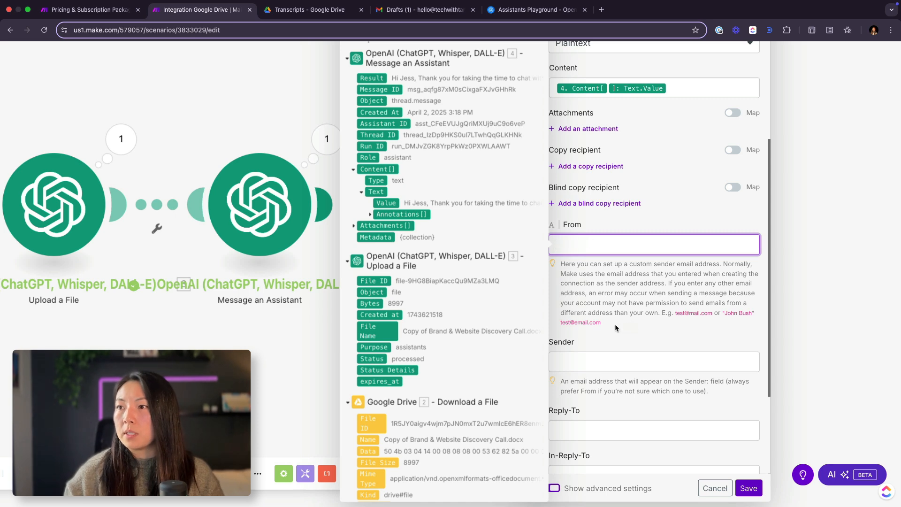
left_click(691, 325)
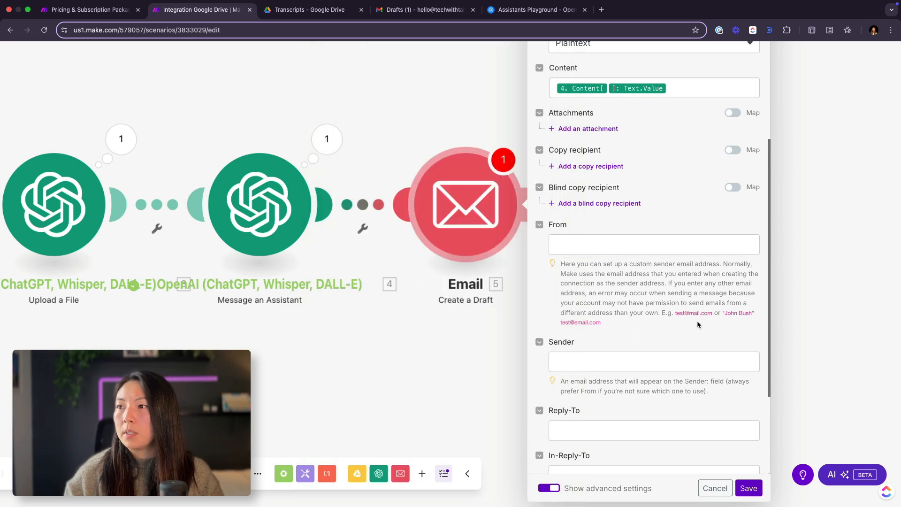
left_click_drag(697, 320, 724, 310)
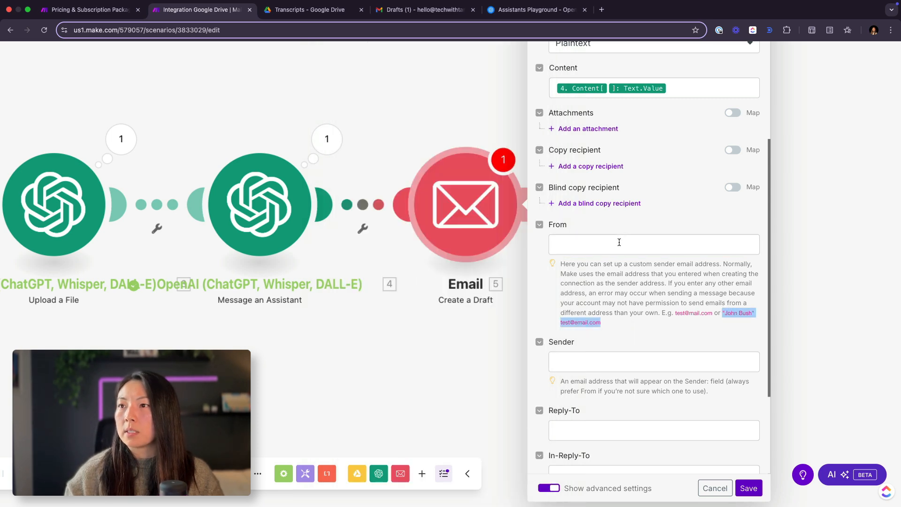
left_click(620, 242)
key("ctrl+v")
Step: Replace the sample name inside the quotation marks in From with the sender's full name
double_click(590, 244)
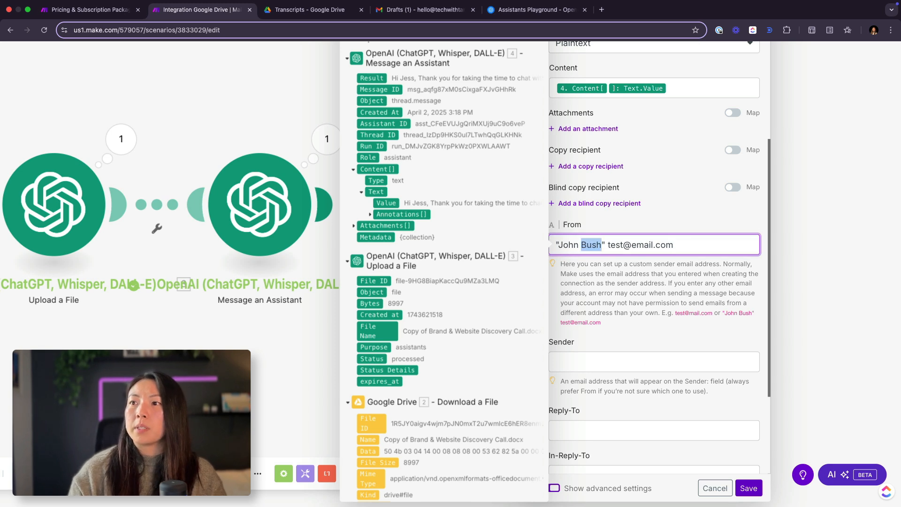
left_click_drag(602, 245, 558, 244)
key("BackSpace")
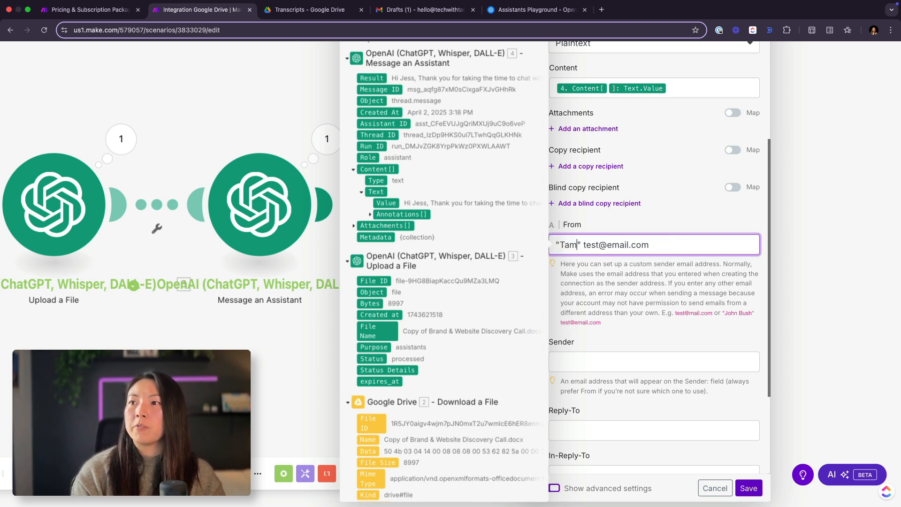
Step: Replace the sample address in From with the sender's email address and save the Email module
key("Right")
key("Right")
key("shift+alt+Right")
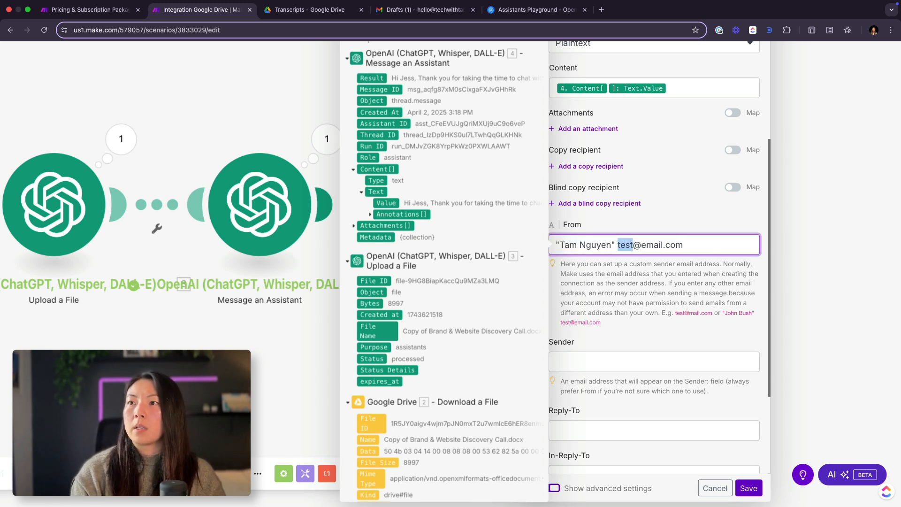
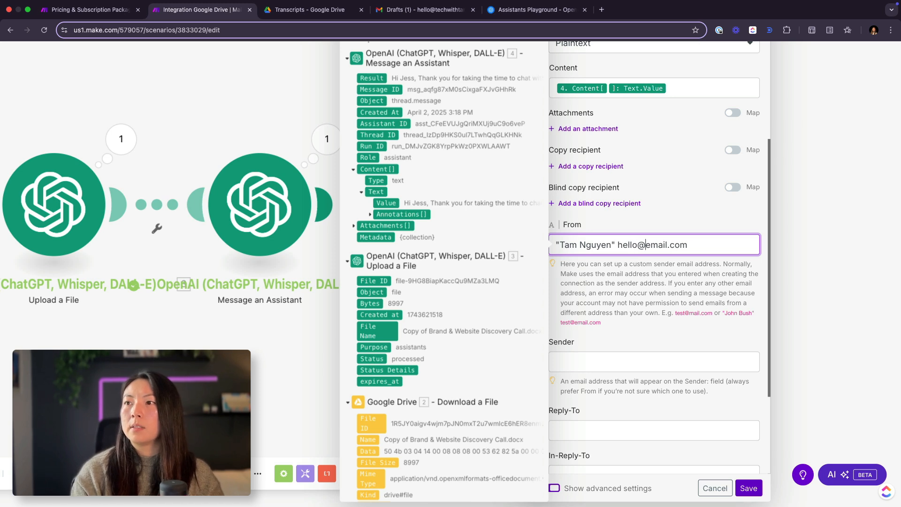
key("shift+super+Right")
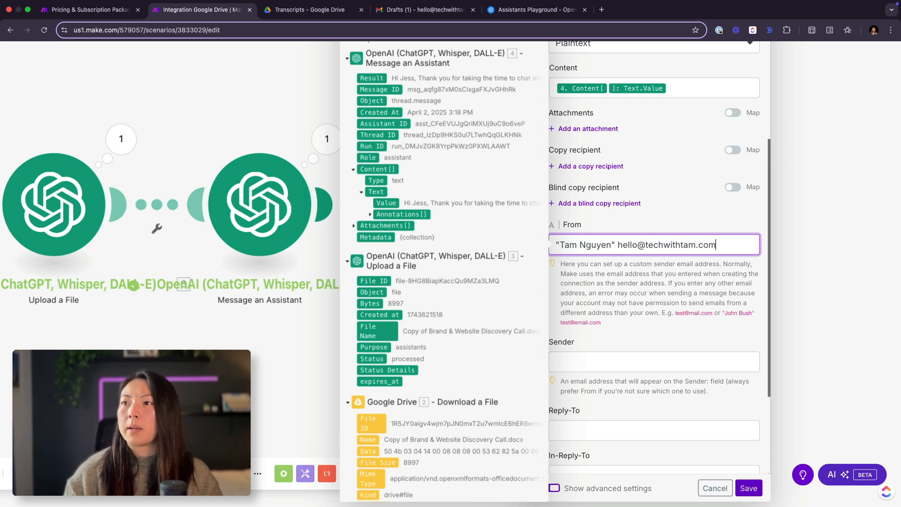
left_click_drag(615, 244, 512, 248)
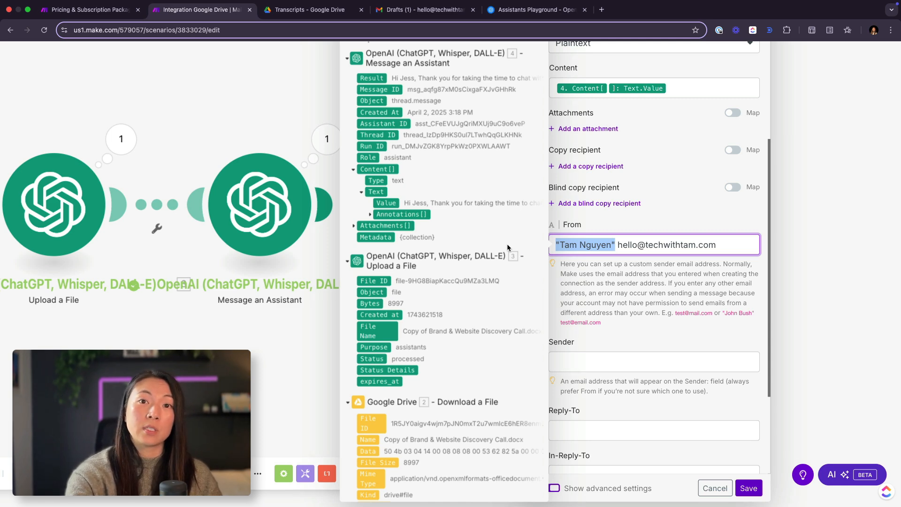
scroll(647, 443, "down", 5)
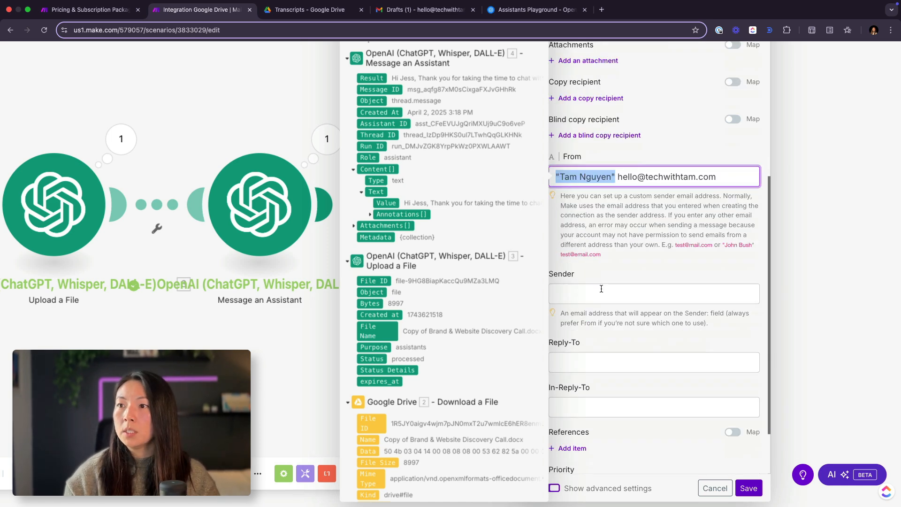
left_click(746, 488)
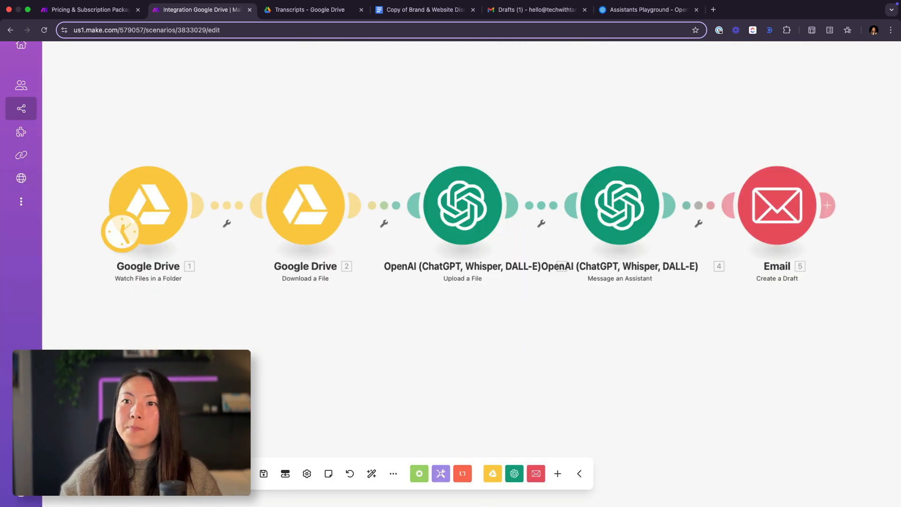
Step: Run the scenario once, then switch to Gmail and reload the Drafts list
left_click(88, 473)
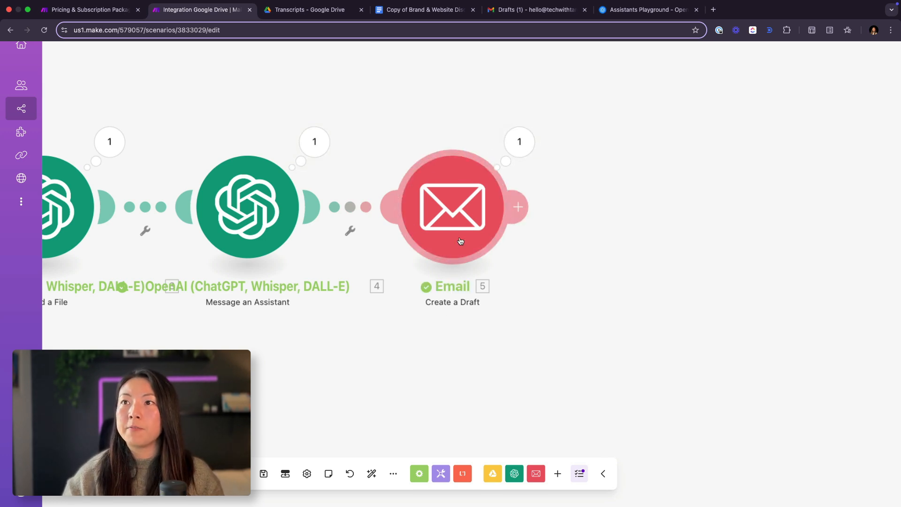
left_click(532, 8)
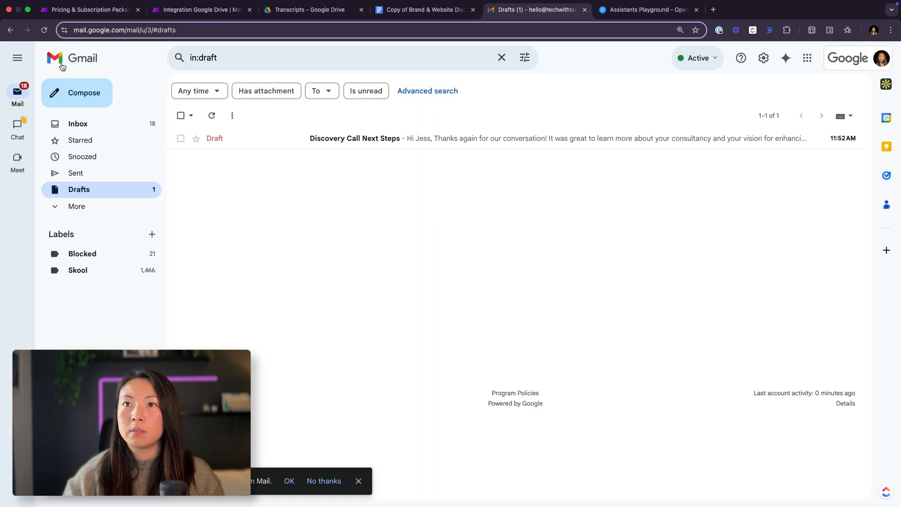
left_click(44, 31)
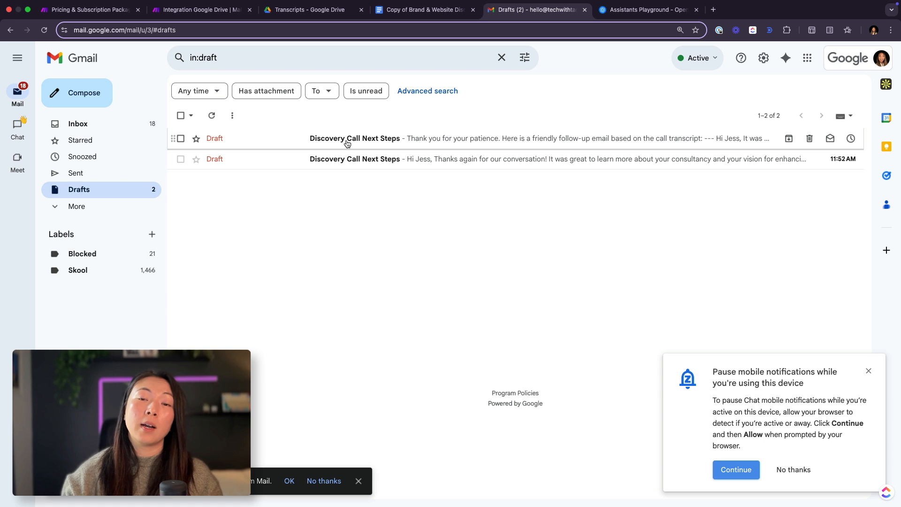
Step: Open the newest "Discovery Call Next Steps" draft and delete the introductory sentence and dashes above the greeting
left_click(419, 140)
left_click(868, 372)
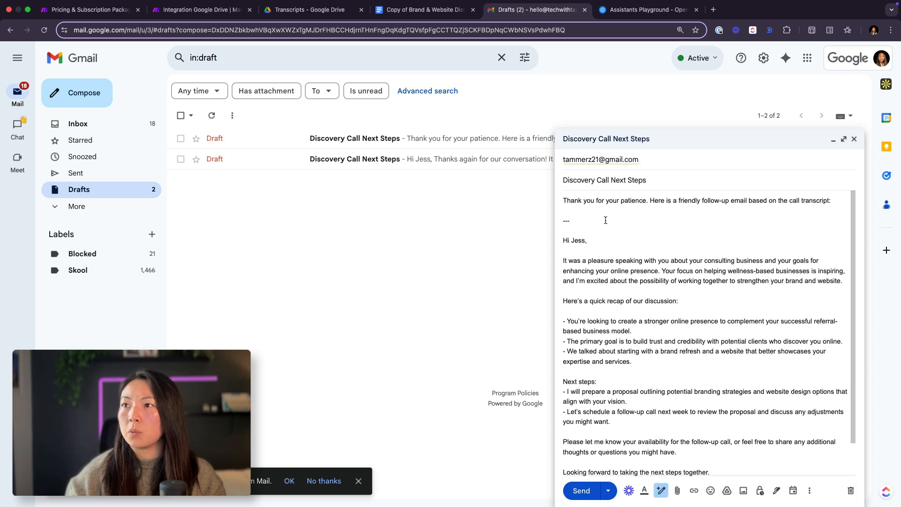
left_click_drag(575, 217, 535, 196)
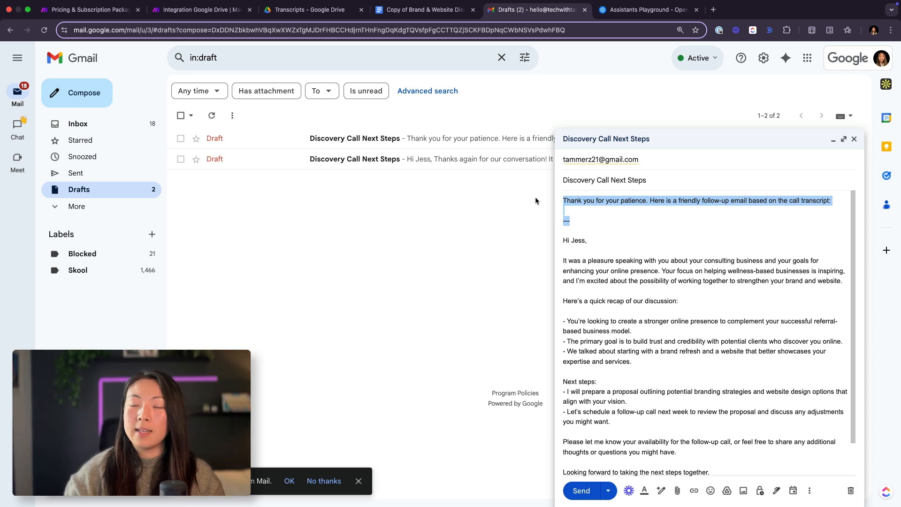
key("BackSpace")
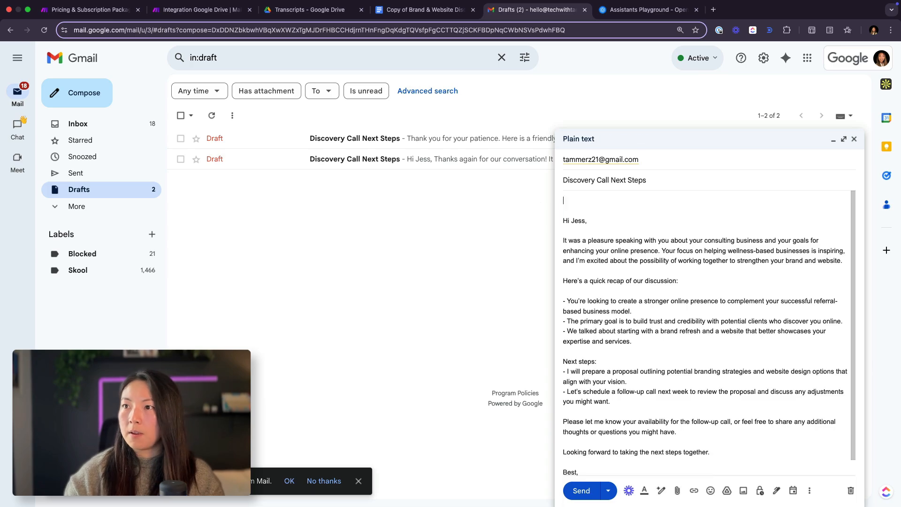